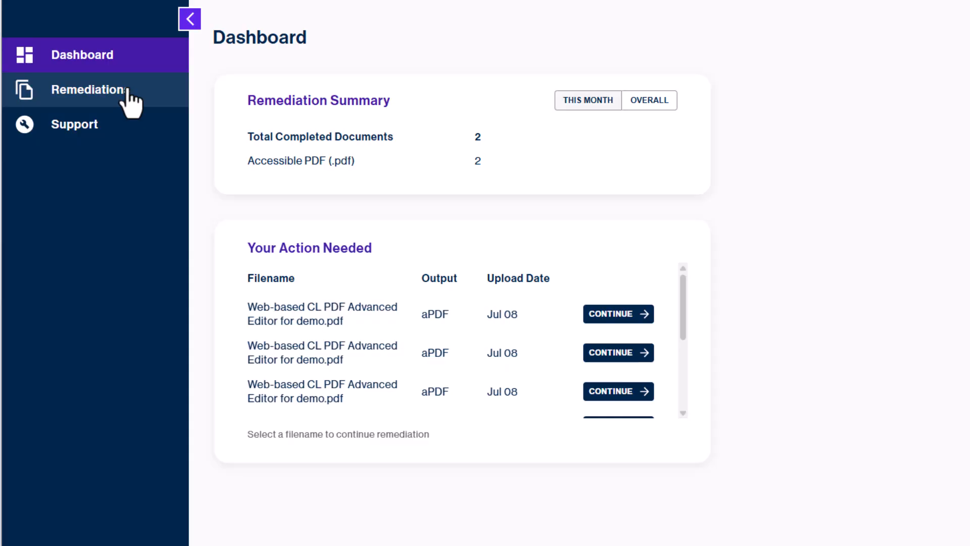
Start a new remediation of Web-based CL PDF Advanced Editor for demo.pdf using the Advanced Editor, without automatically generated tags.
left_click(138, 91)
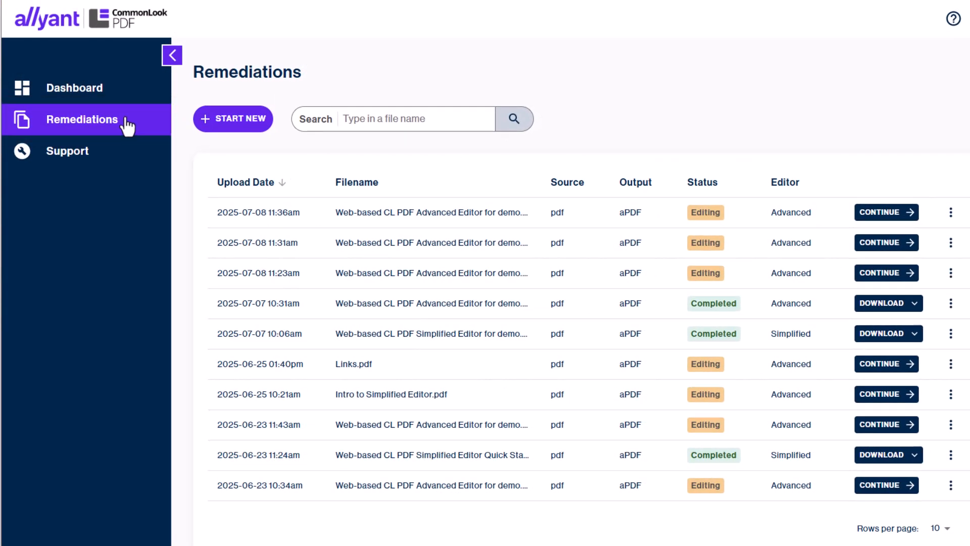
left_click(210, 123)
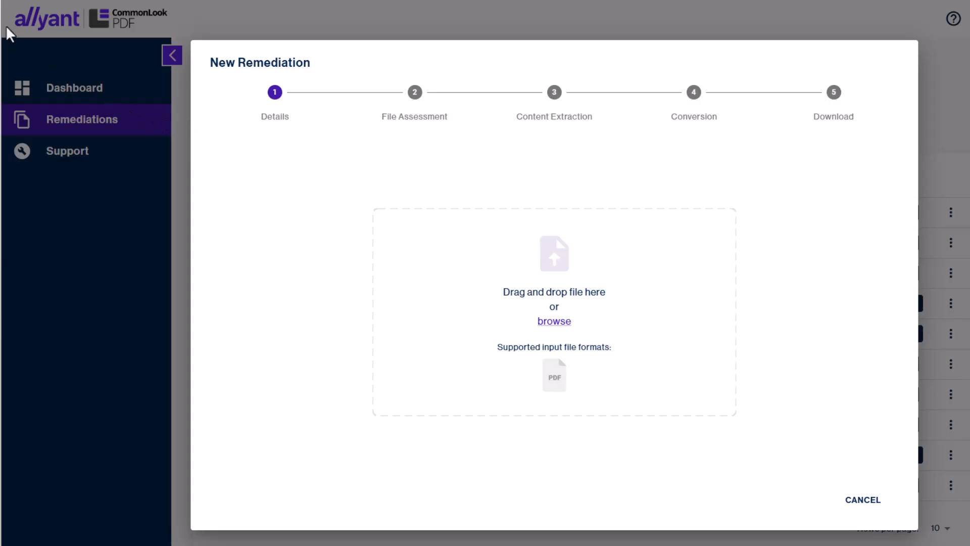
left_click_drag(3, 20, 556, 330)
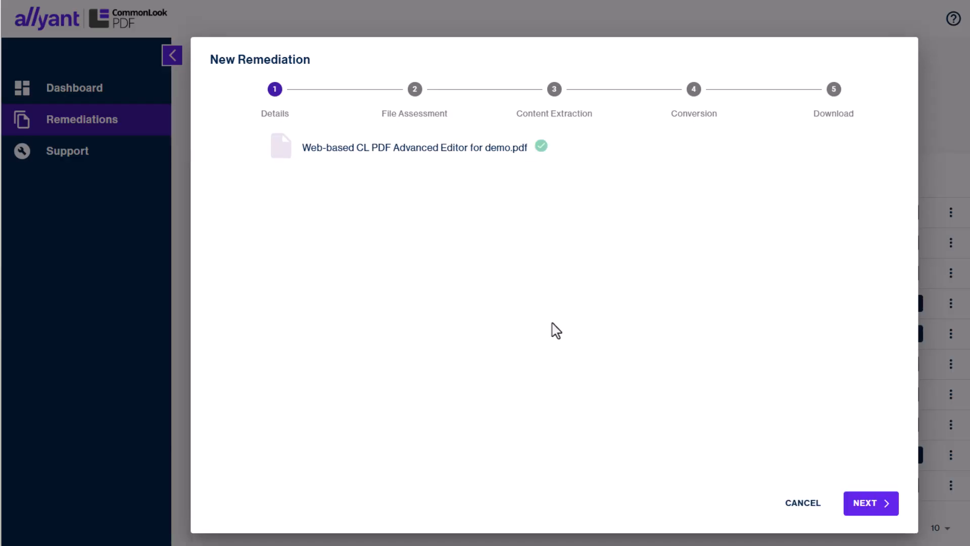
left_click(870, 503)
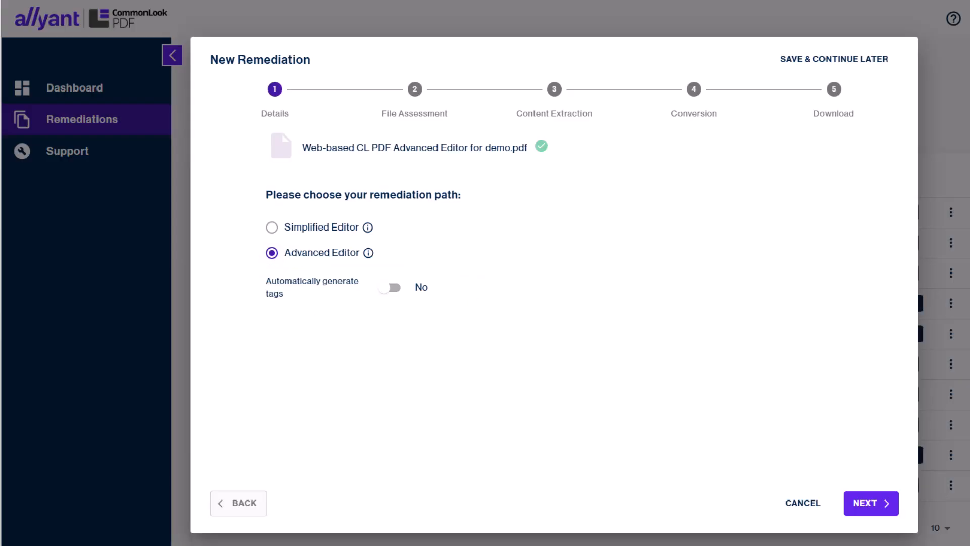
left_click(847, 508)
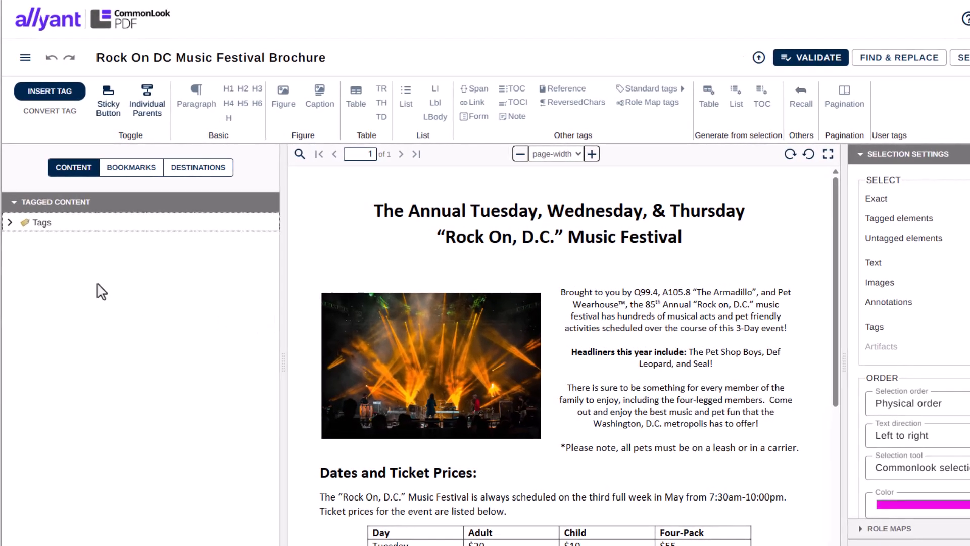
Expand the tag tree and tag both lines of the festival title together as a single H1 heading.
left_click(8, 228)
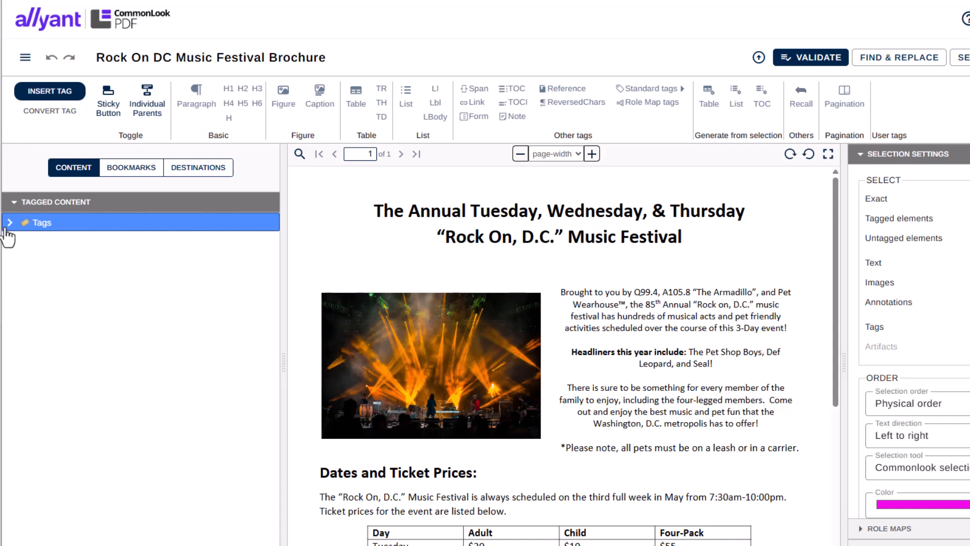
left_click(9, 223)
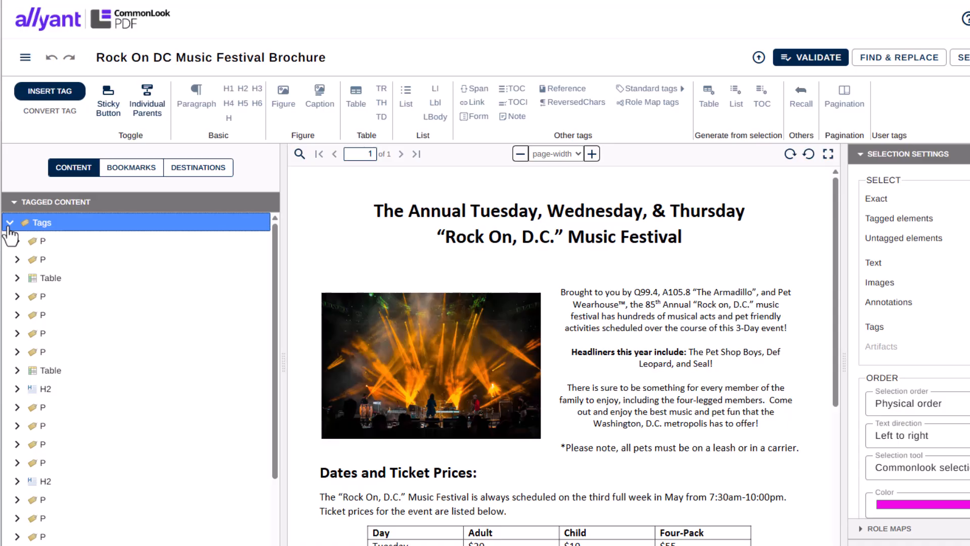
left_click(45, 245)
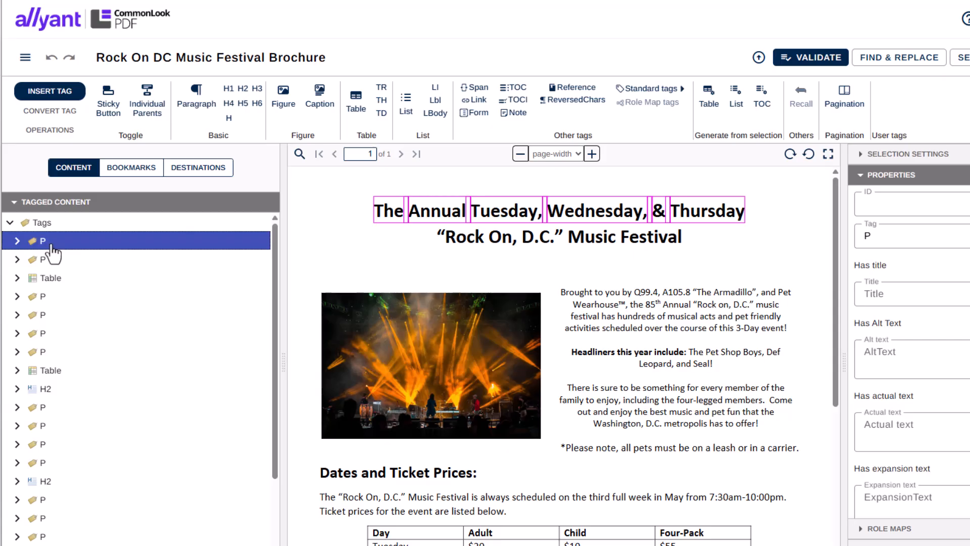
left_click(62, 262)
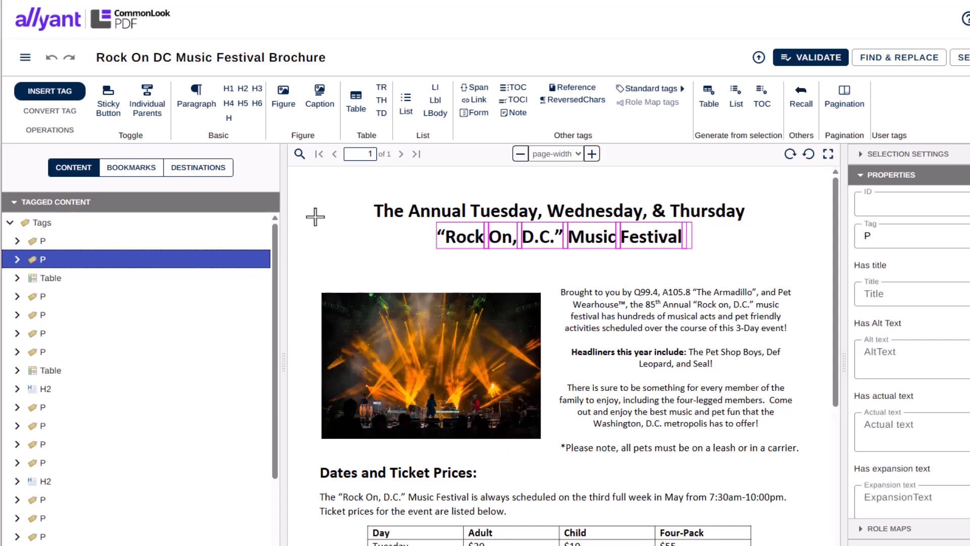
left_click_drag(342, 181, 783, 274)
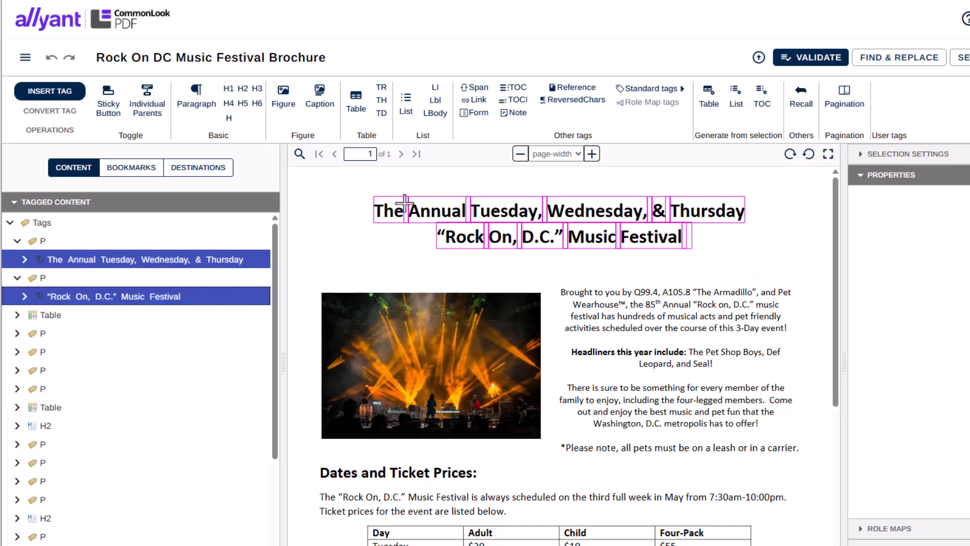
left_click(78, 96)
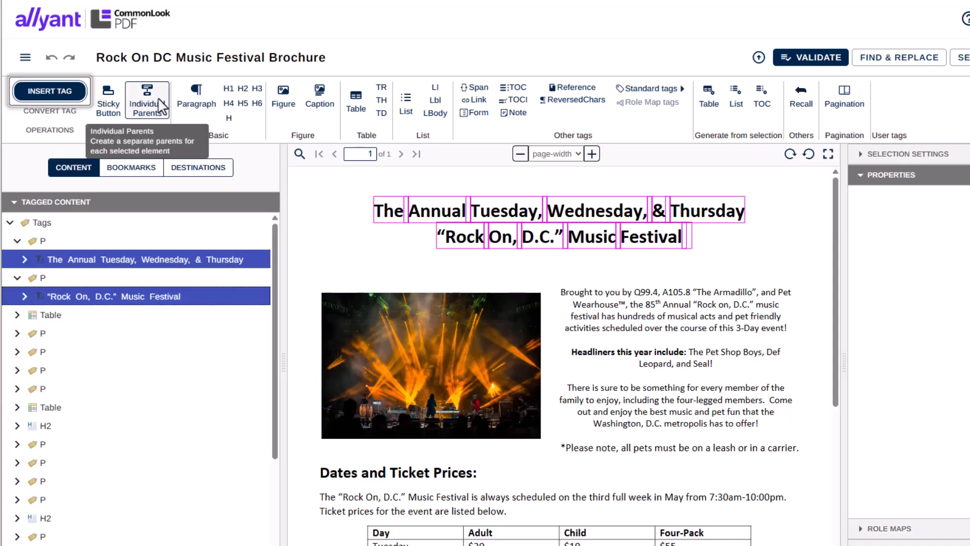
left_click(227, 87)
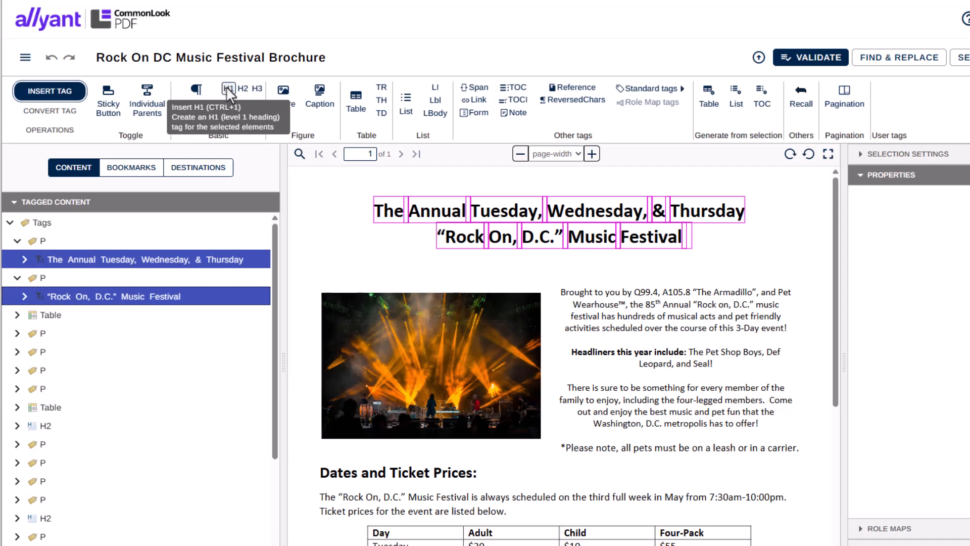
left_click(229, 91)
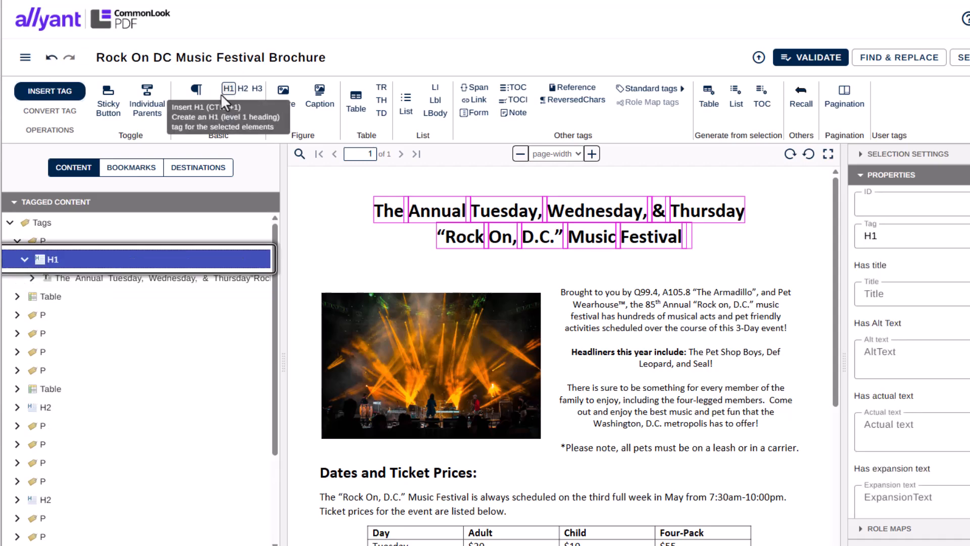
Move the title's H1 tag one level up, out of its enclosing P tag, and collapse it.
right_click(66, 263)
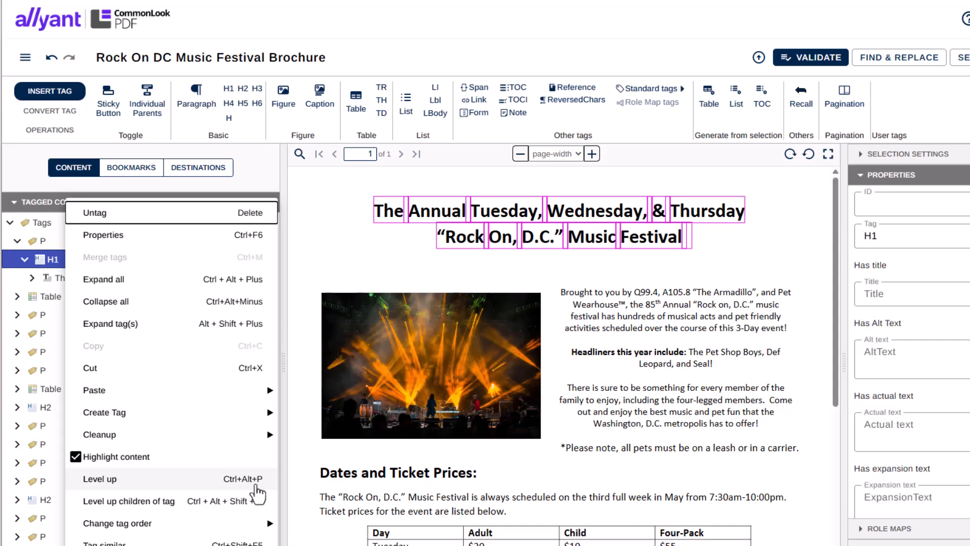
left_click(255, 481)
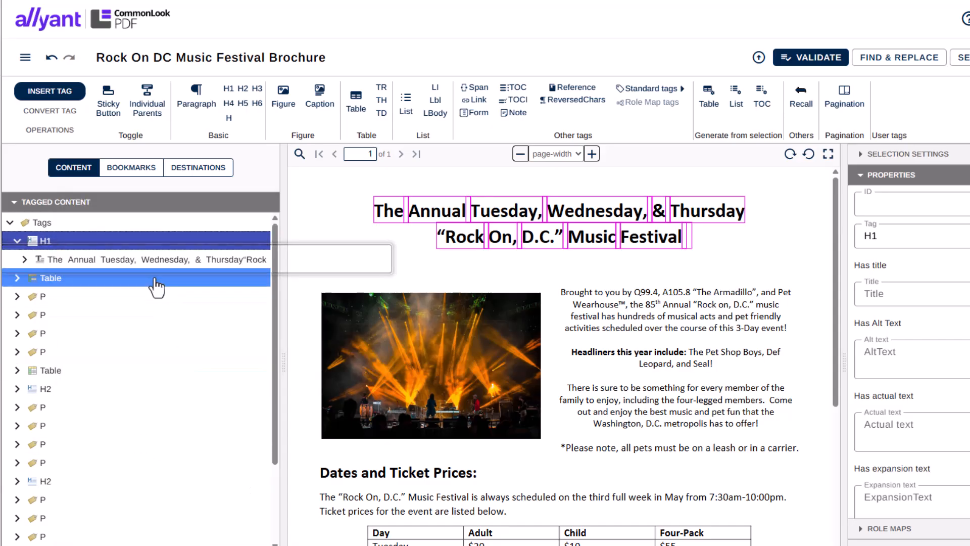
left_click(17, 242)
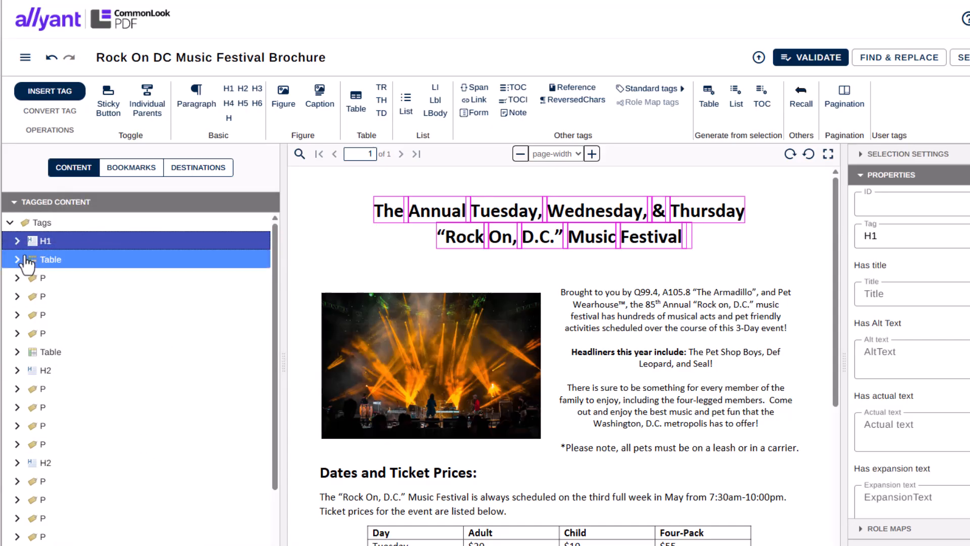
Linearize the layout table holding the concert photo and introductory text horizontally, and check the resulting paragraph tags.
left_click(29, 260)
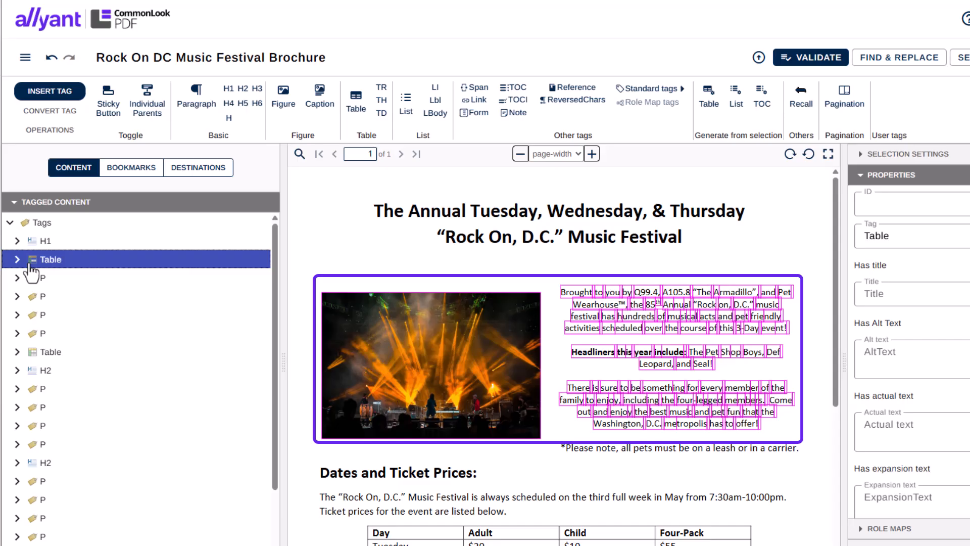
right_click(78, 263)
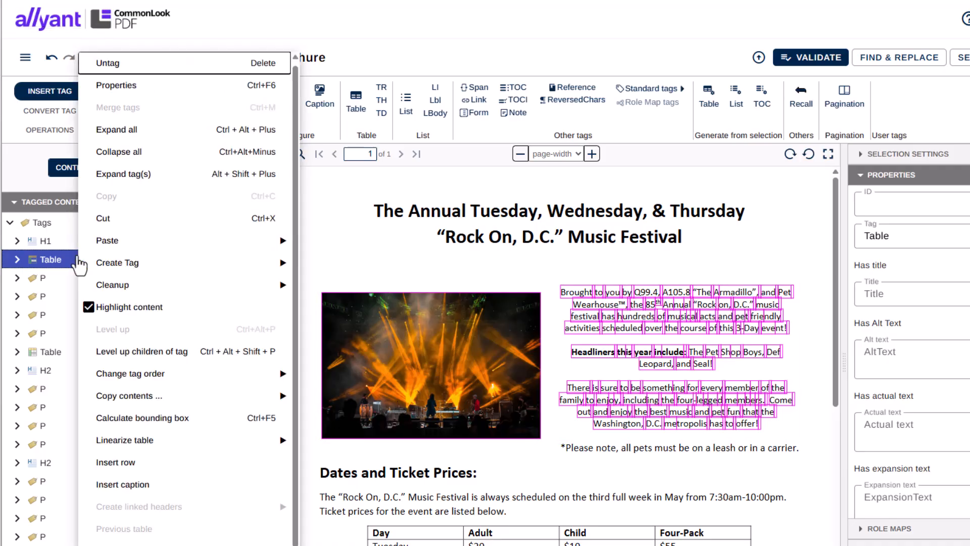
mouse_move(127, 444)
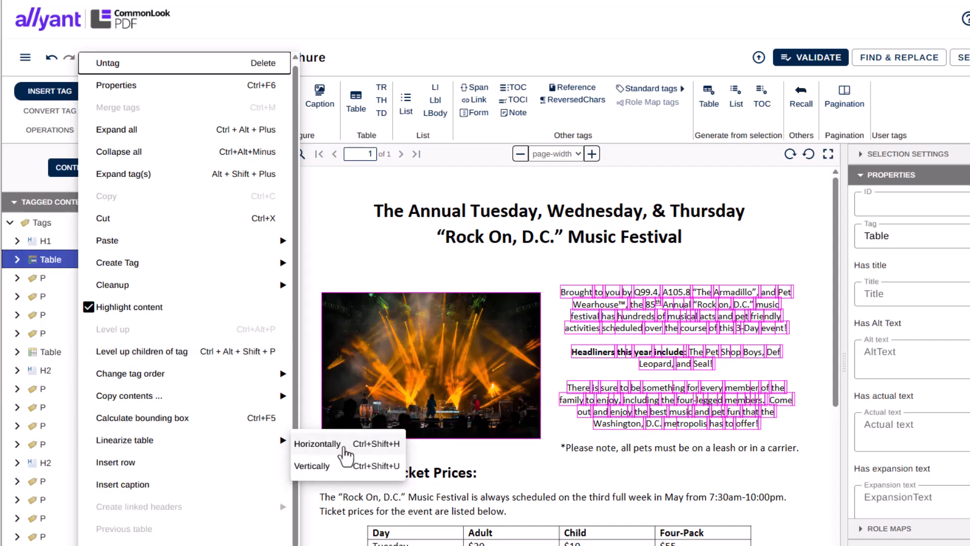
left_click(318, 443)
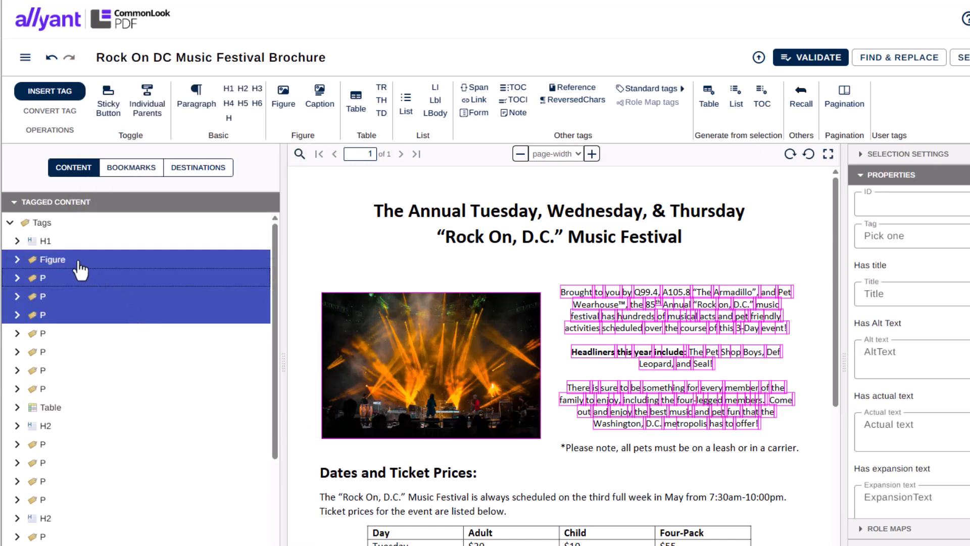
left_click(53, 281)
left_click(57, 300)
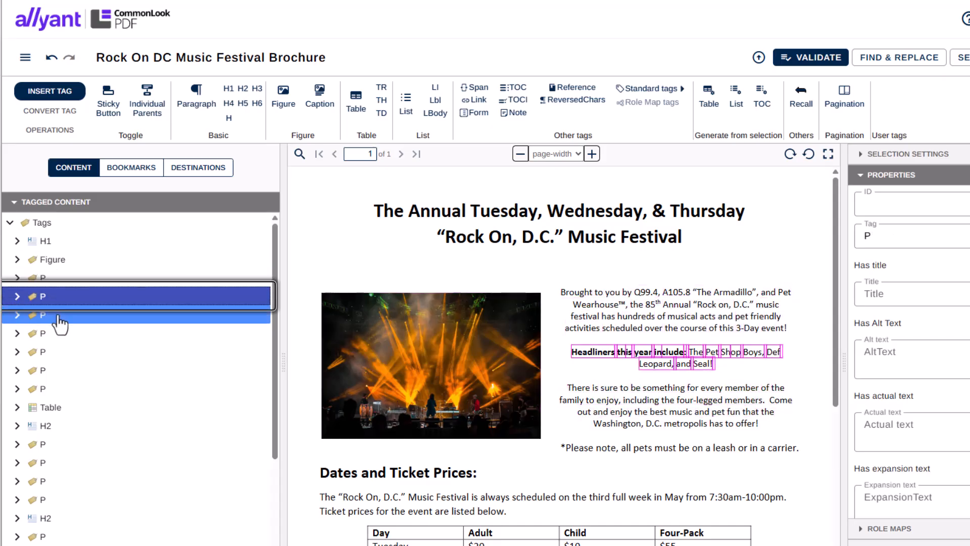
left_click(58, 317)
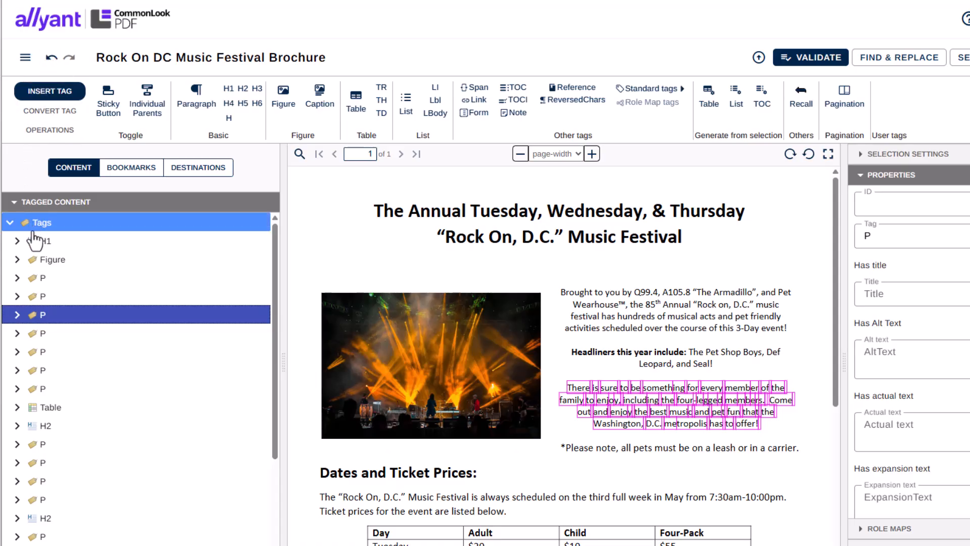
Give the concert photo's Figure tag the alt text "A band playing during the laser light show at the music festival".
left_click(34, 260)
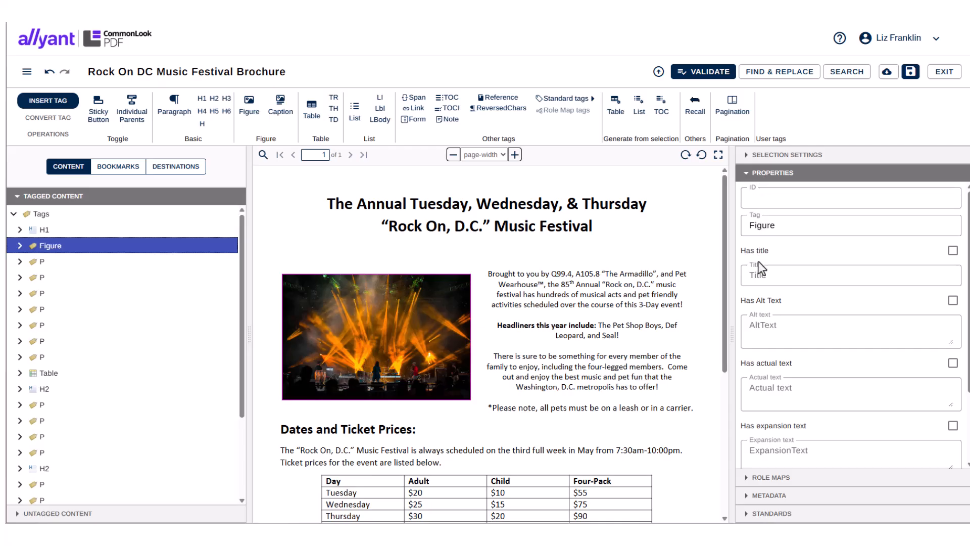
left_click(750, 331)
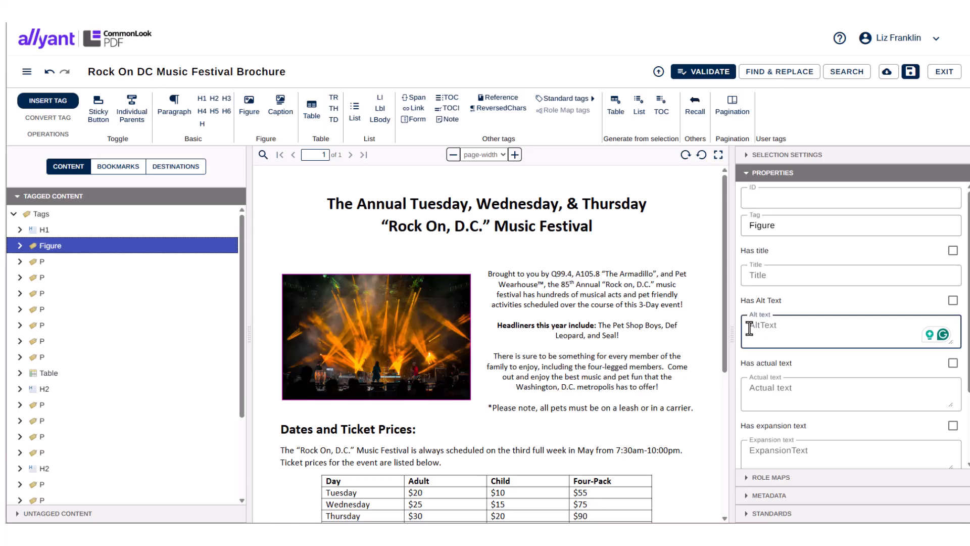
type("A band playing during the laser light show at the music festival")
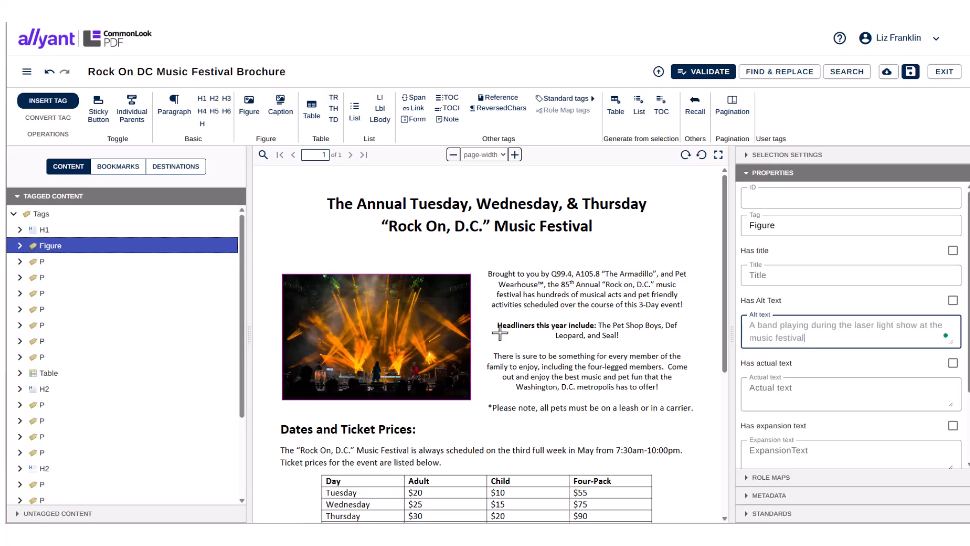
key("Tab")
Check the introductory paragraph tags and convert the P tag of "Dates and Ticket Prices:" to H2.
left_click(186, 262)
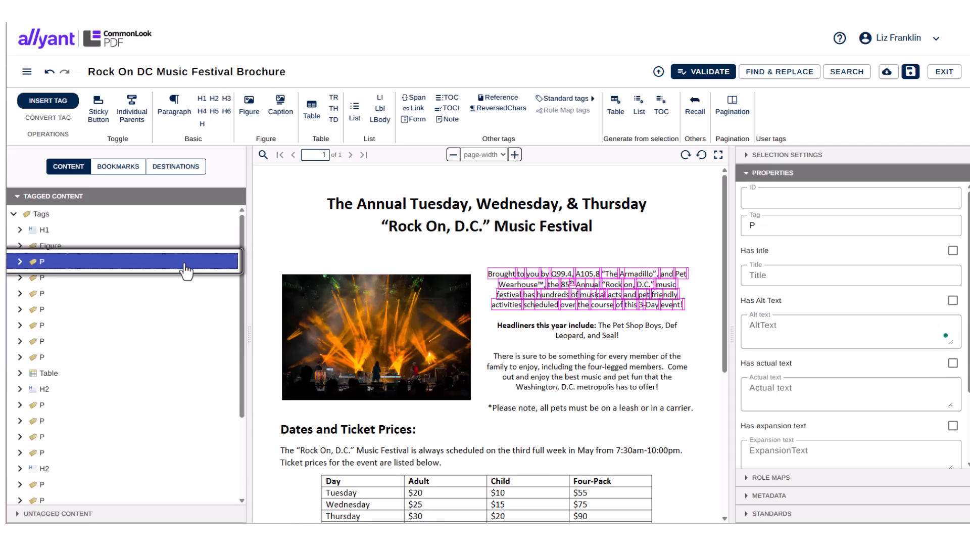
left_click(188, 279)
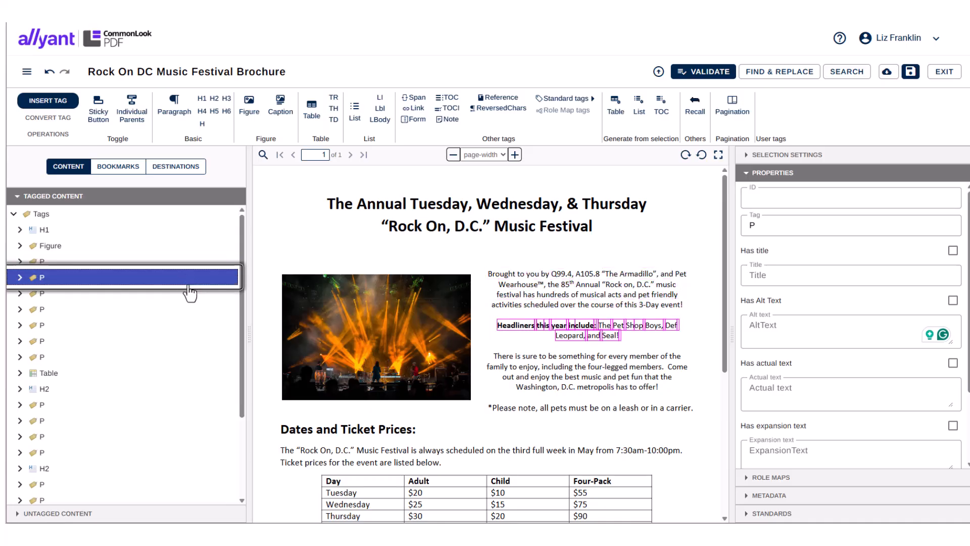
left_click(188, 295)
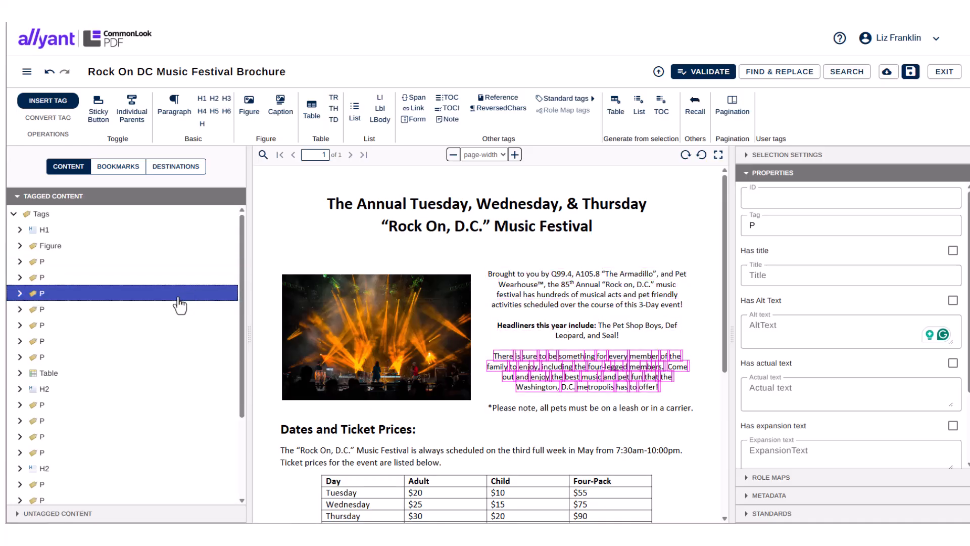
left_click(182, 309)
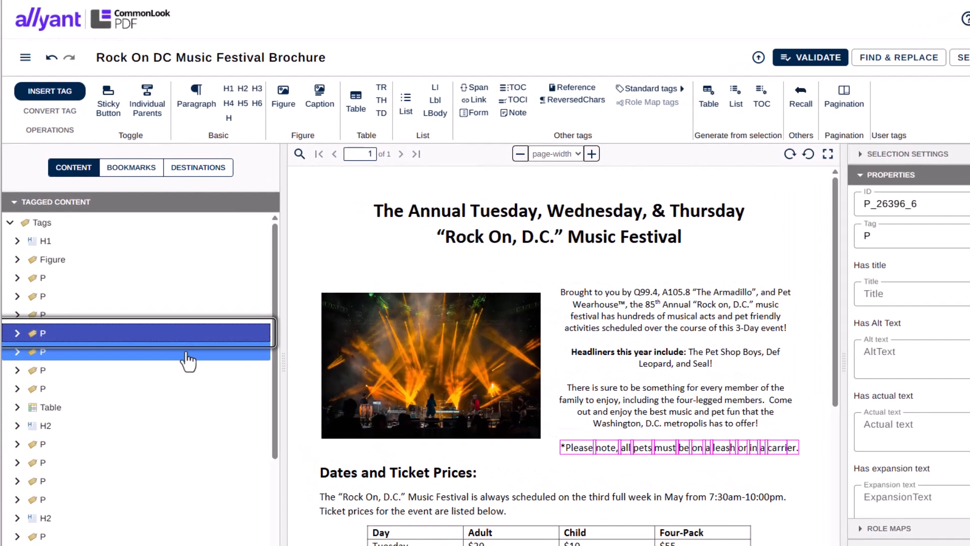
left_click(176, 336)
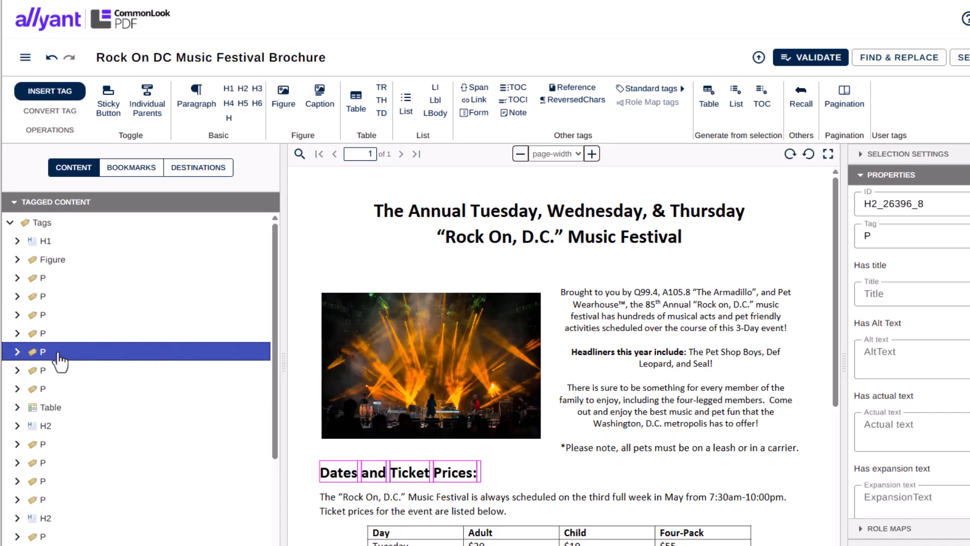
left_click(66, 109)
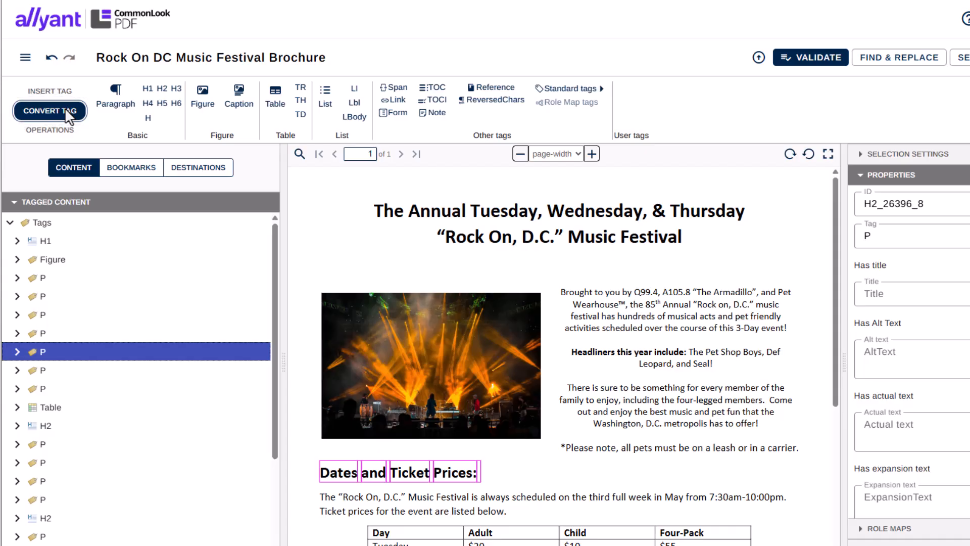
left_click(167, 90)
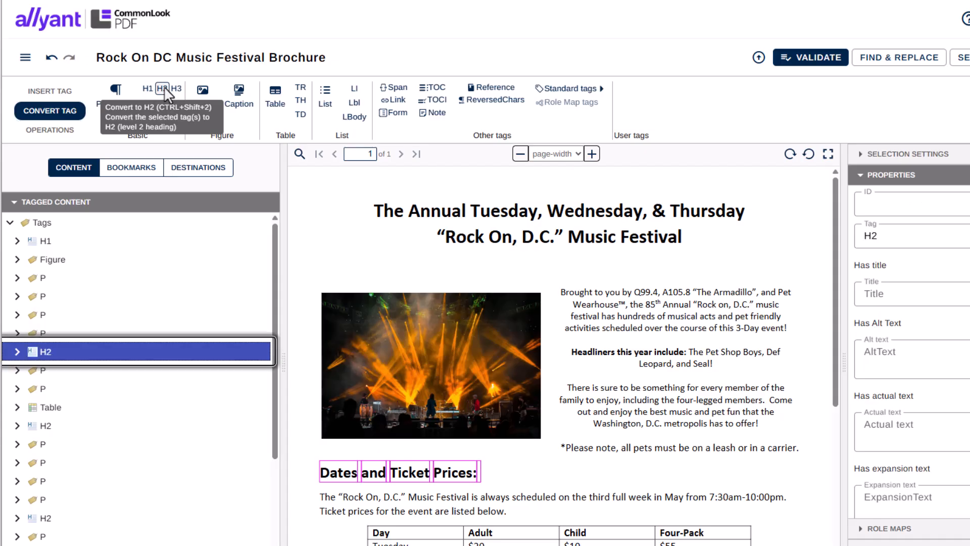
Check the two P tags of the paragraph under "Dates and Ticket Prices:" and merge them into one P tag.
left_click(43, 369)
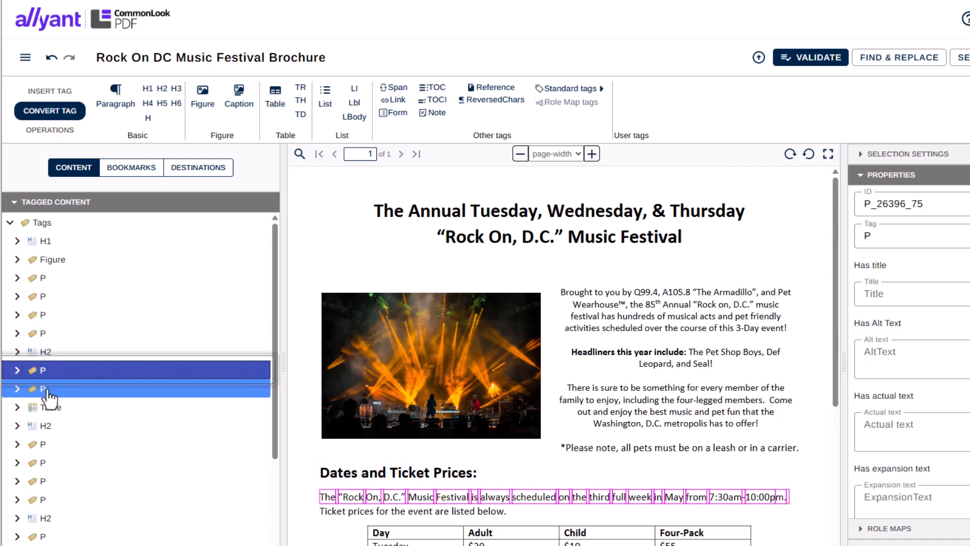
left_click(43, 388)
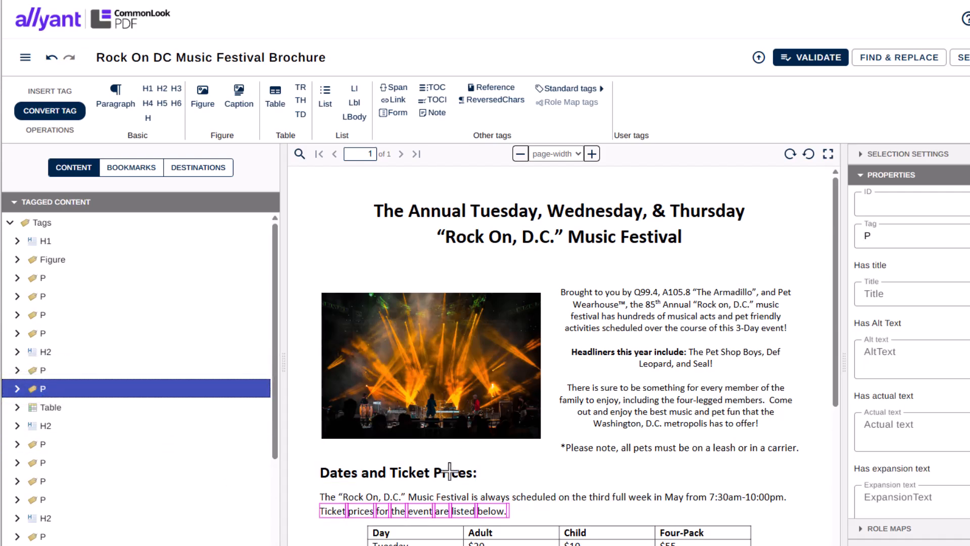
scroll(449, 471, "down", 3)
scroll(447, 471, "up", 3)
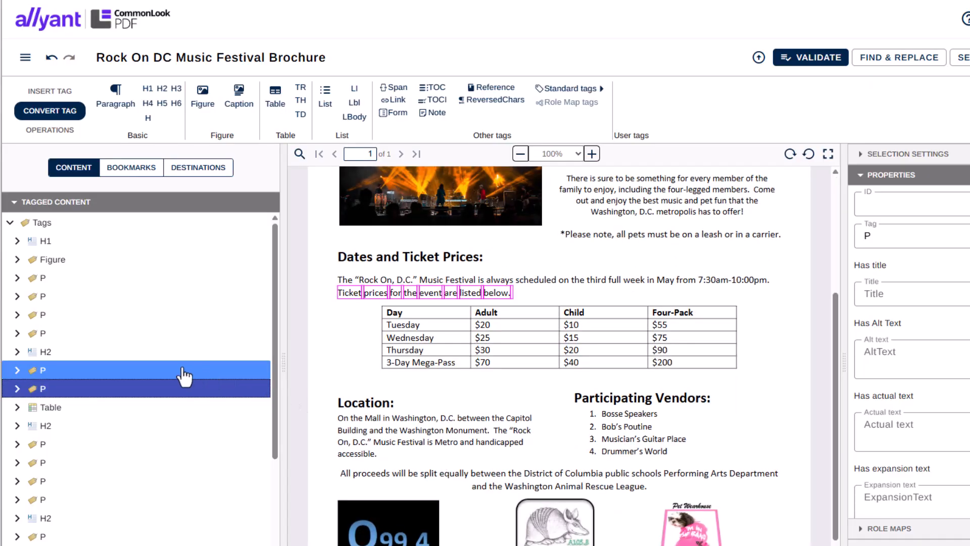
left_click(182, 373)
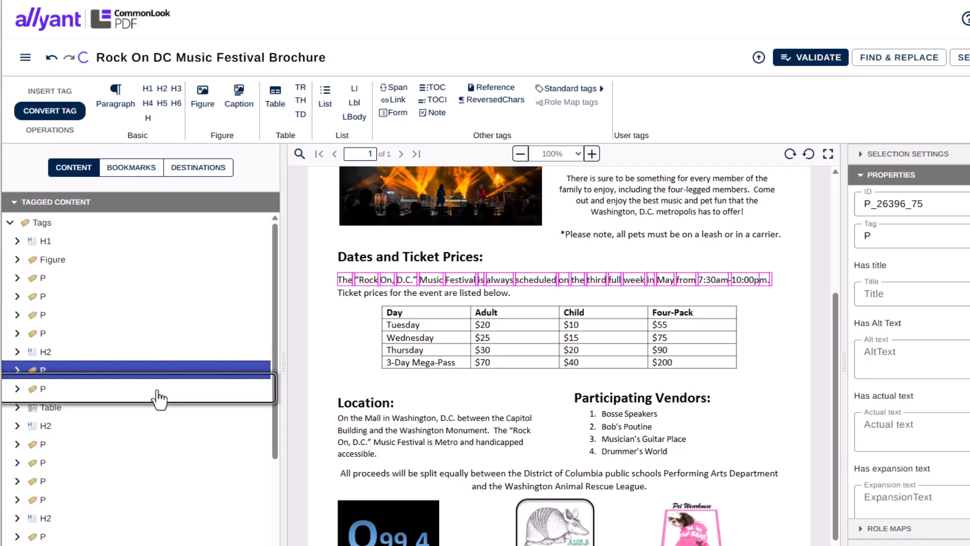
left_click(158, 398)
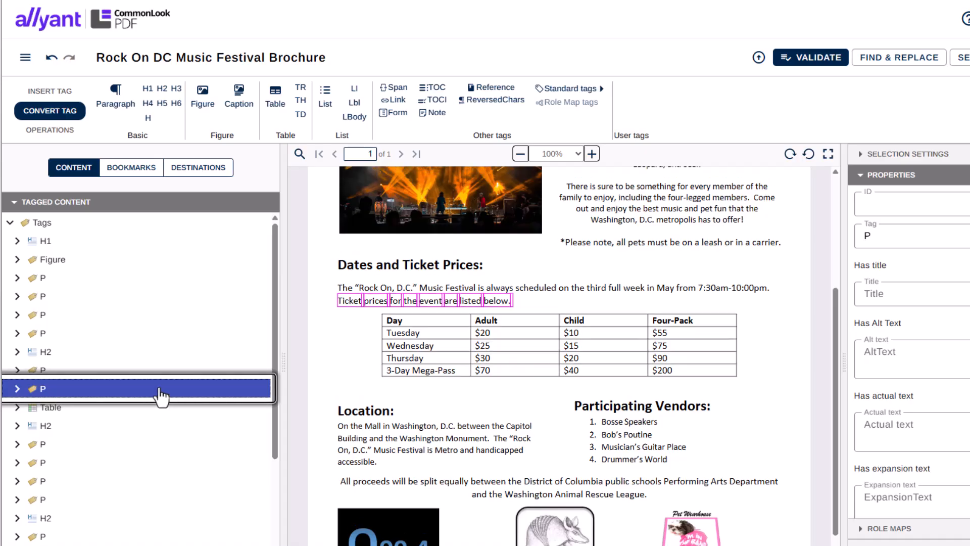
left_click(135, 372)
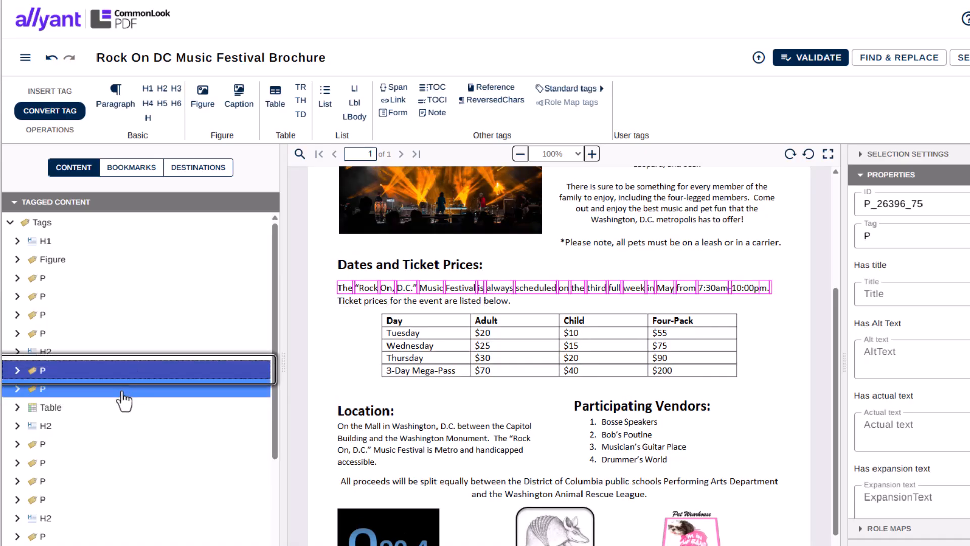
left_click(117, 394, "shift")
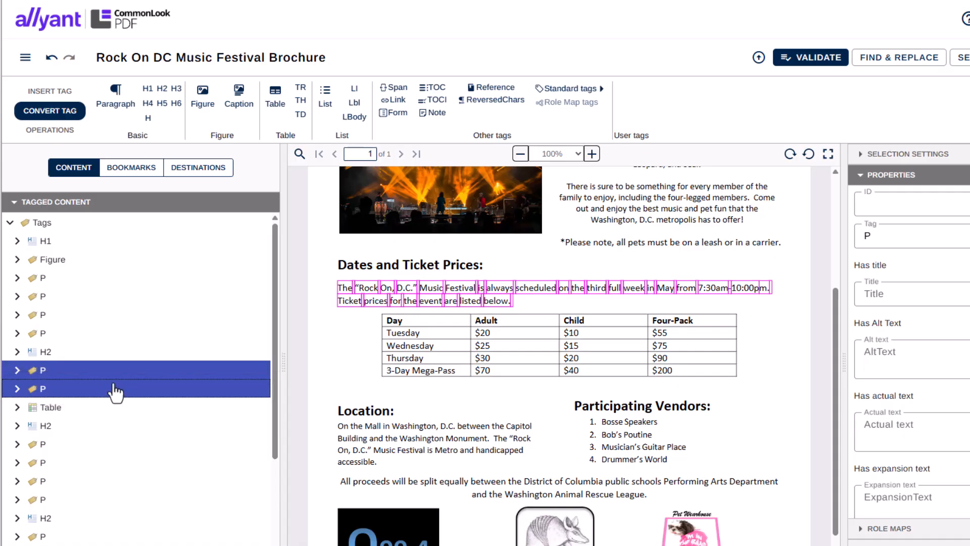
right_click(115, 393)
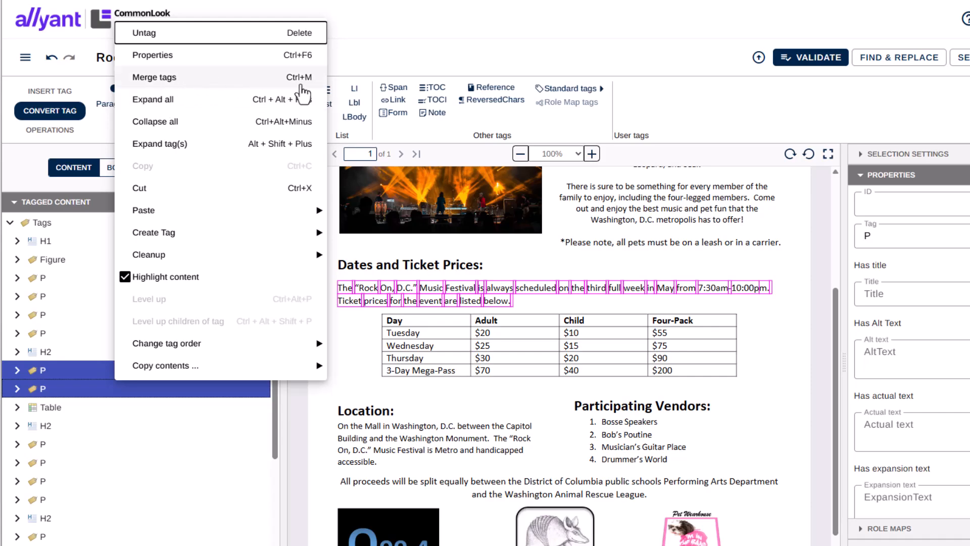
left_click(174, 78)
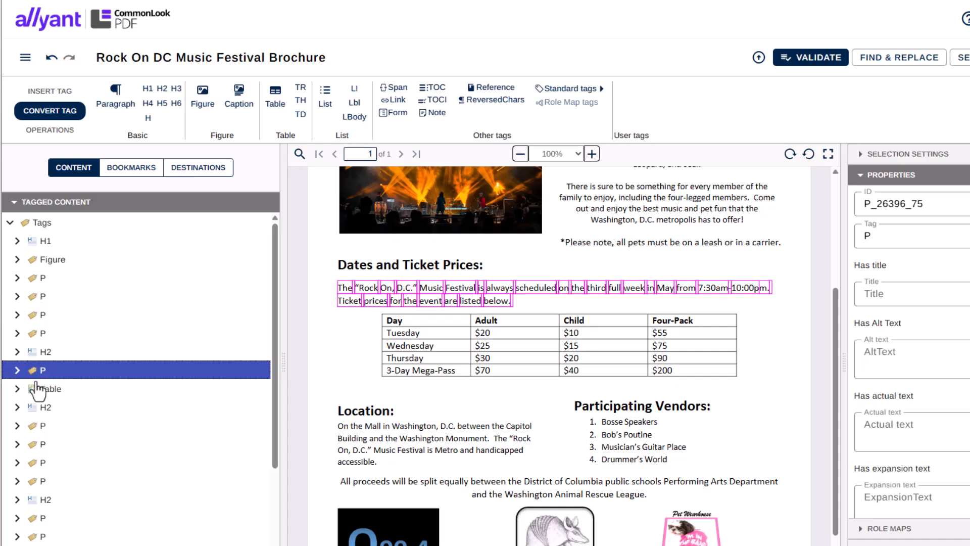
Expand the ticket price table's tag and its rows to check the cell tags, and open the table in the Table Editor.
left_click(56, 394)
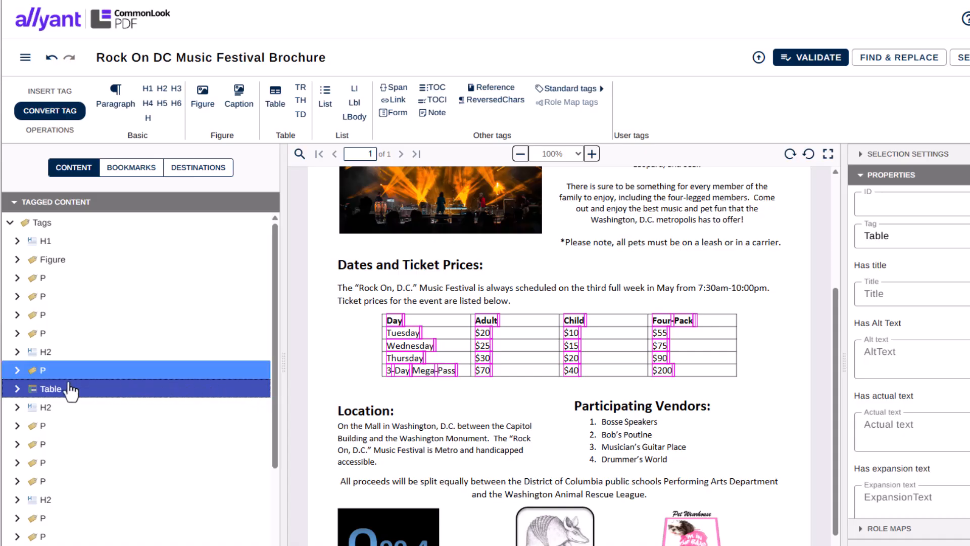
left_click(15, 392)
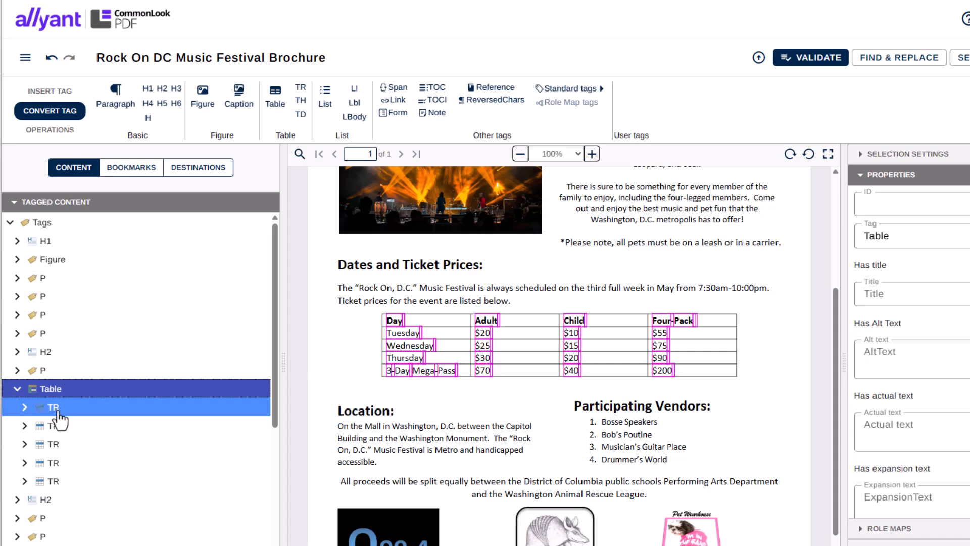
left_click(25, 406)
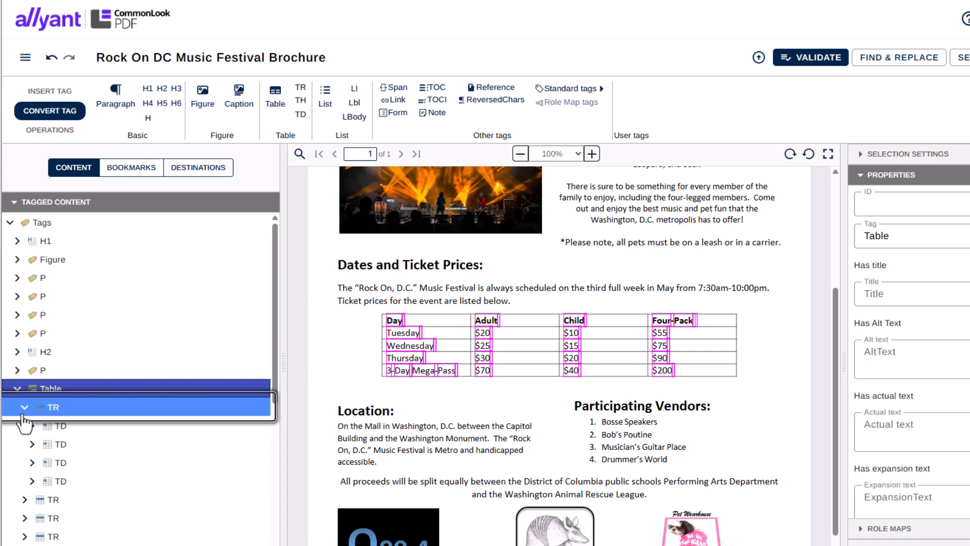
left_click(25, 500)
left_click(25, 469)
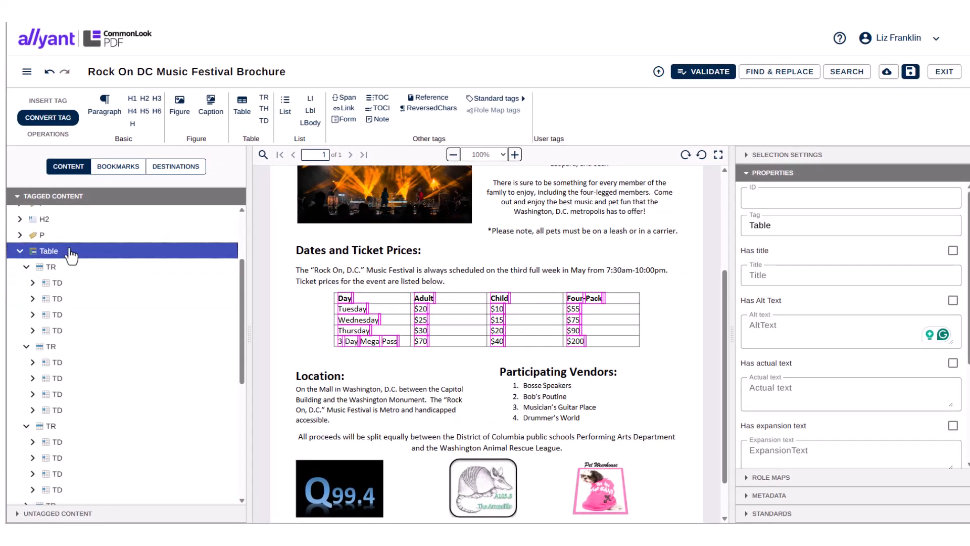
right_click(70, 252)
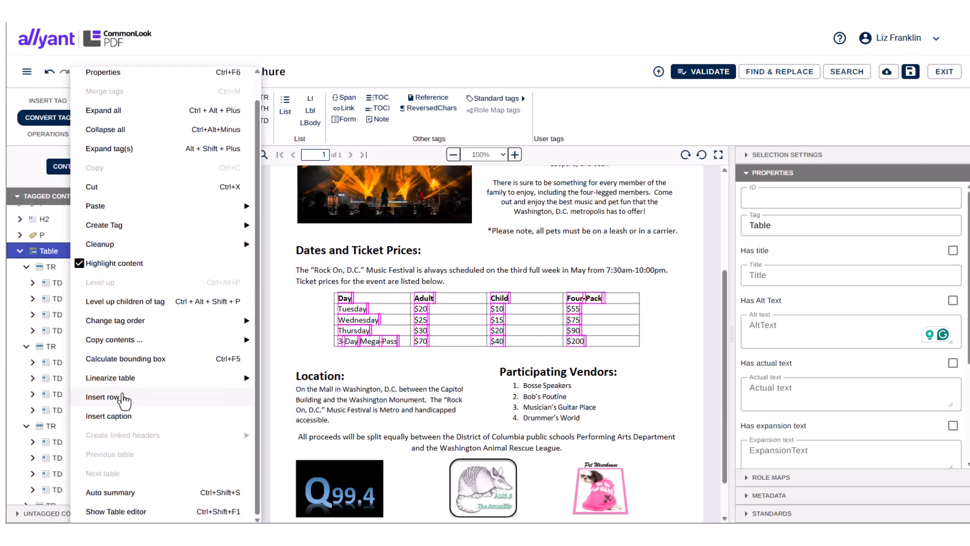
scroll(96, 486, "down", 1)
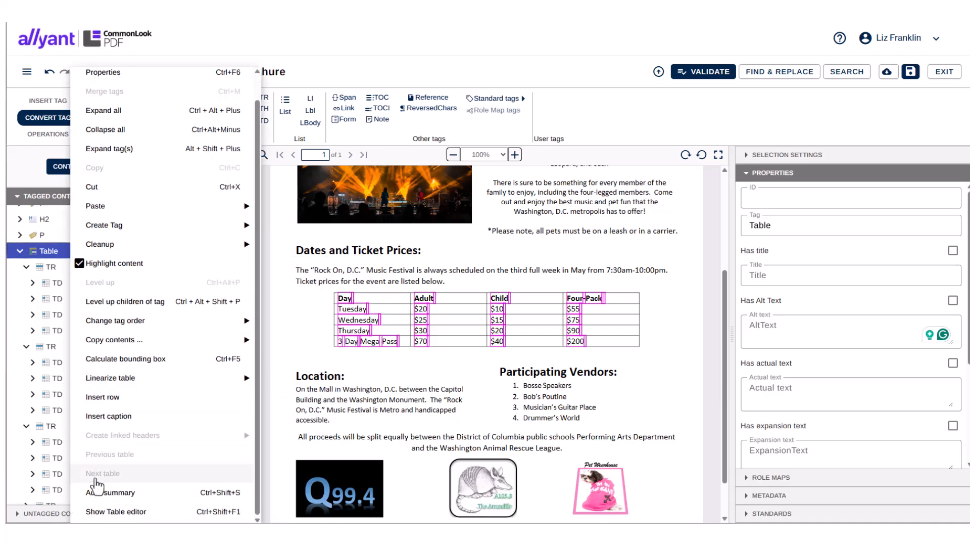
left_click(96, 511)
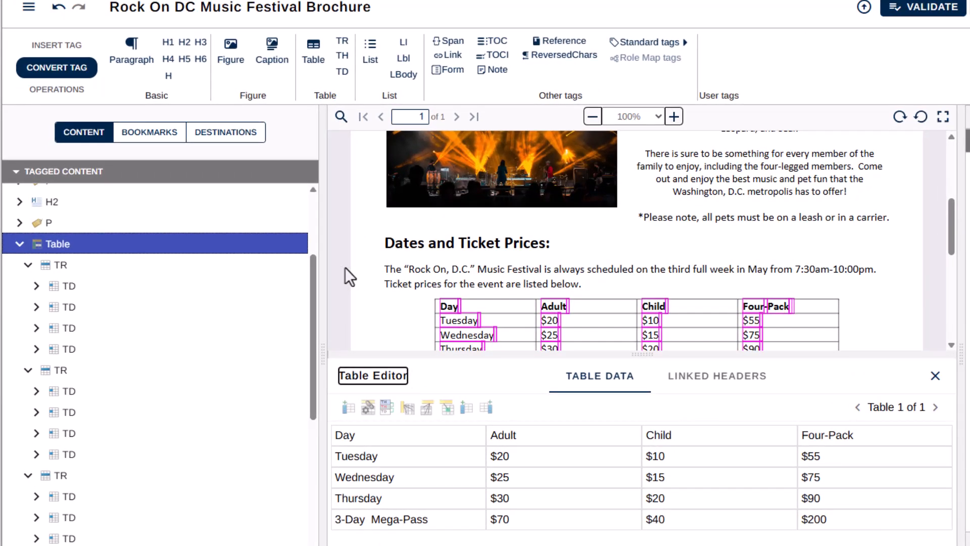
Convert the header row cells Day, Adult, Child and Four-Pack to TH cells with Column scope.
scroll(368, 285, "down", 3)
scroll(367, 286, "up", 1)
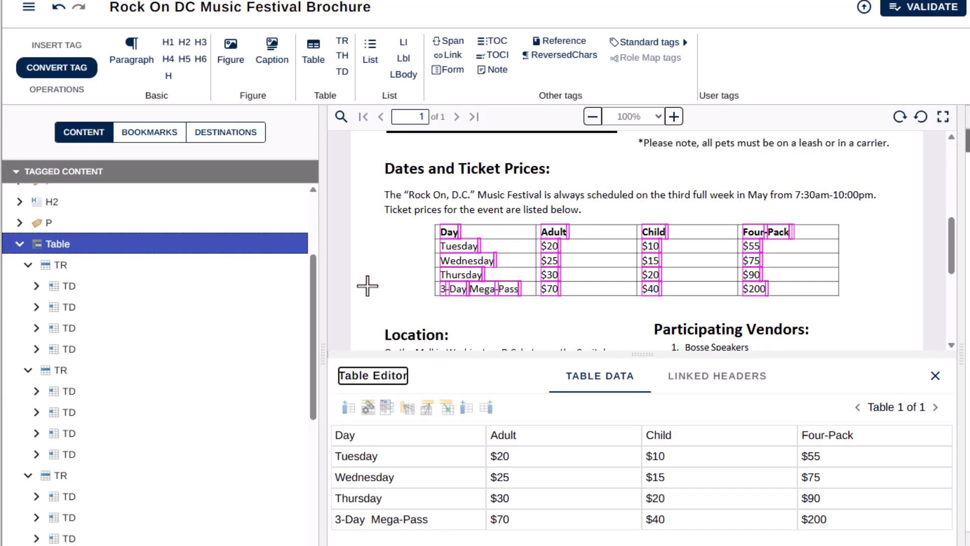
scroll(368, 285, "up", 1)
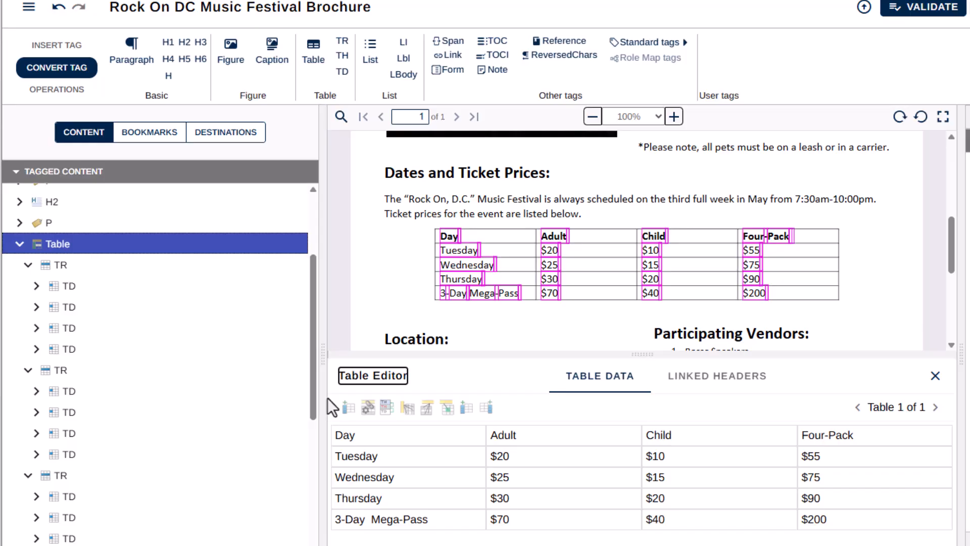
left_click(376, 441)
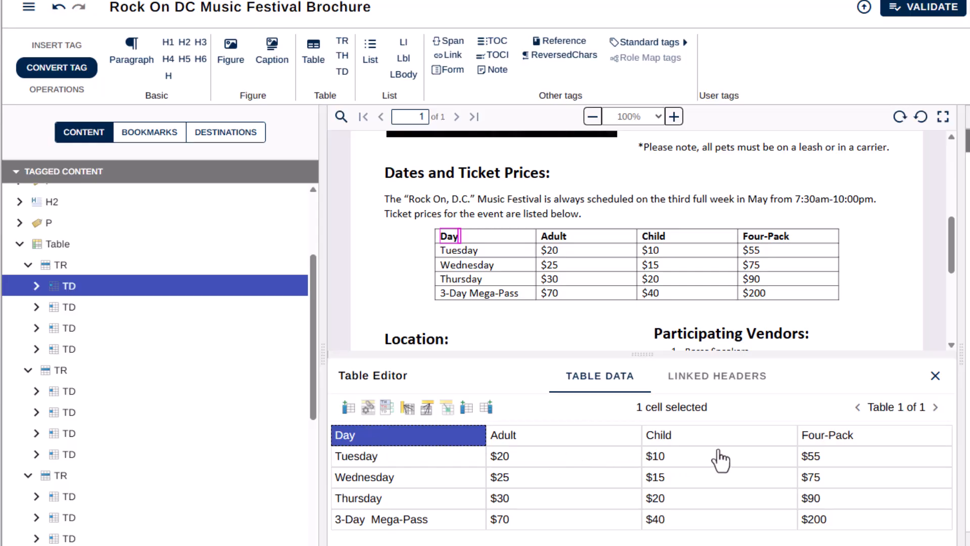
left_click(863, 444, "shift")
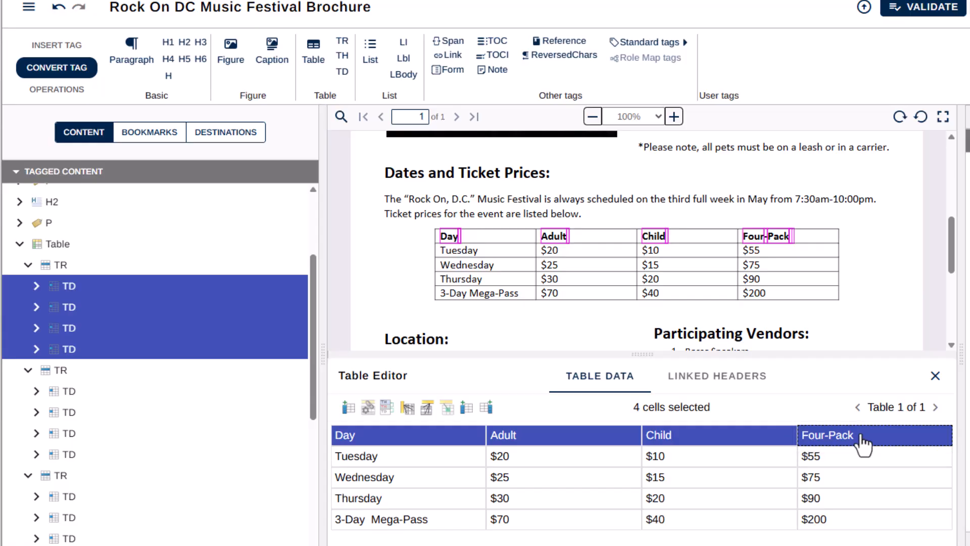
left_click(424, 406)
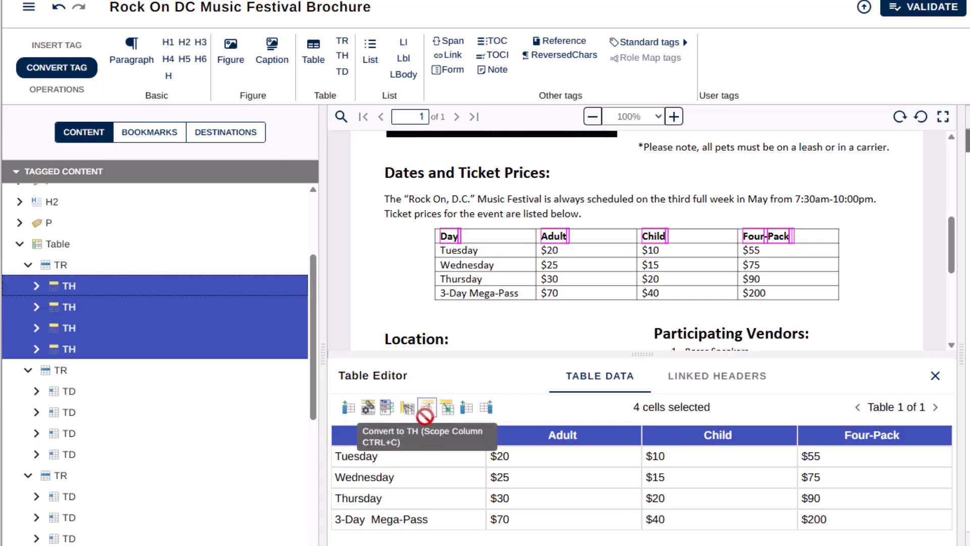
Convert the first-column cells Tuesday through 3-Day Mega-Pass to TH row headers, close the Table Editor and collapse the Table tag.
left_click(417, 457)
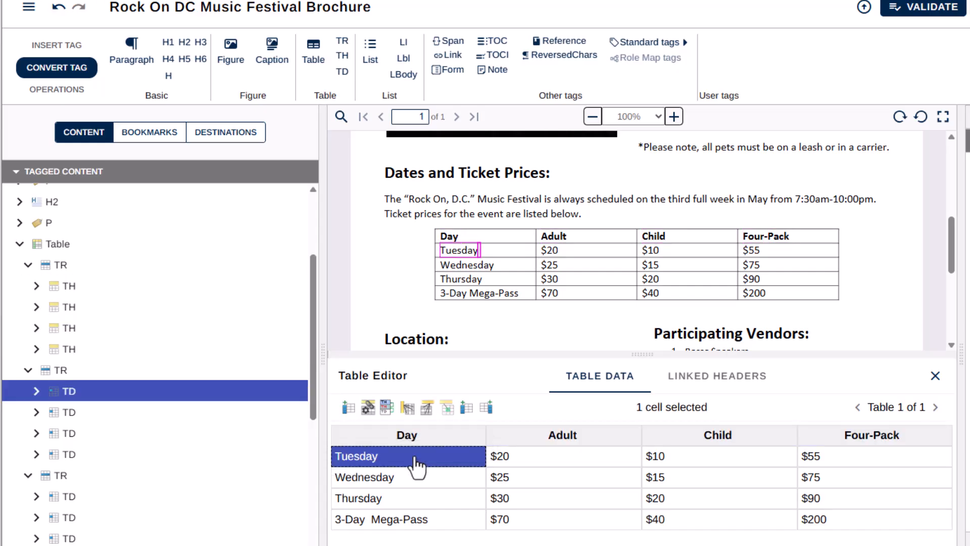
left_click(415, 520, "shift")
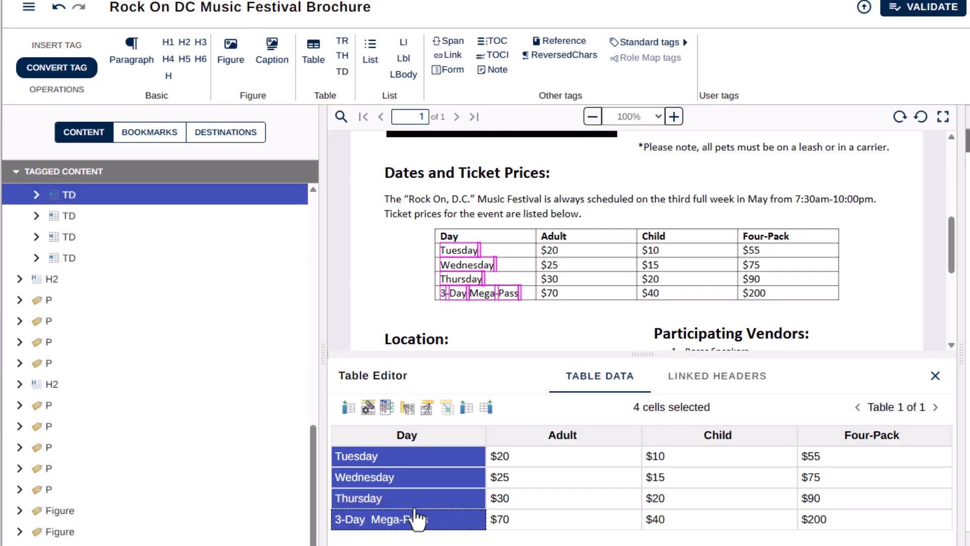
left_click(405, 405)
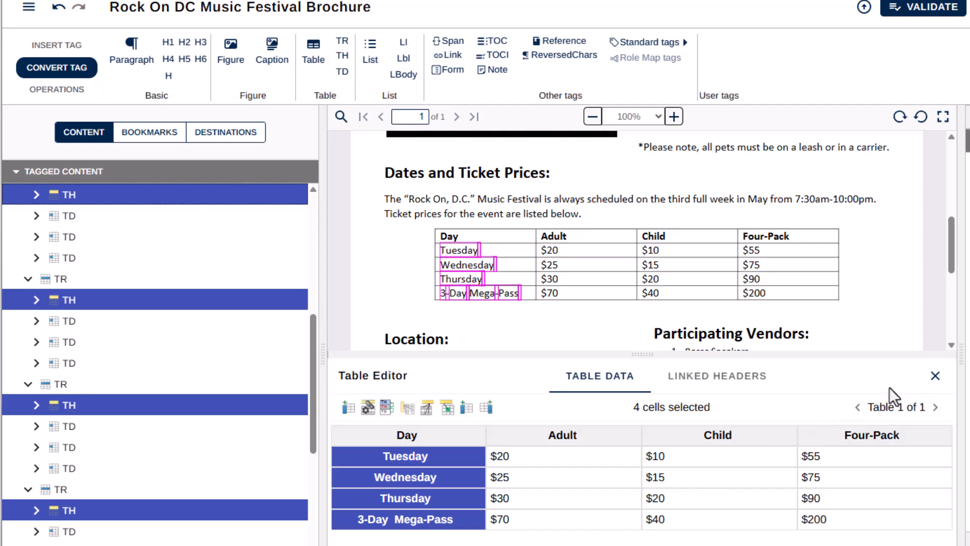
left_click(935, 376)
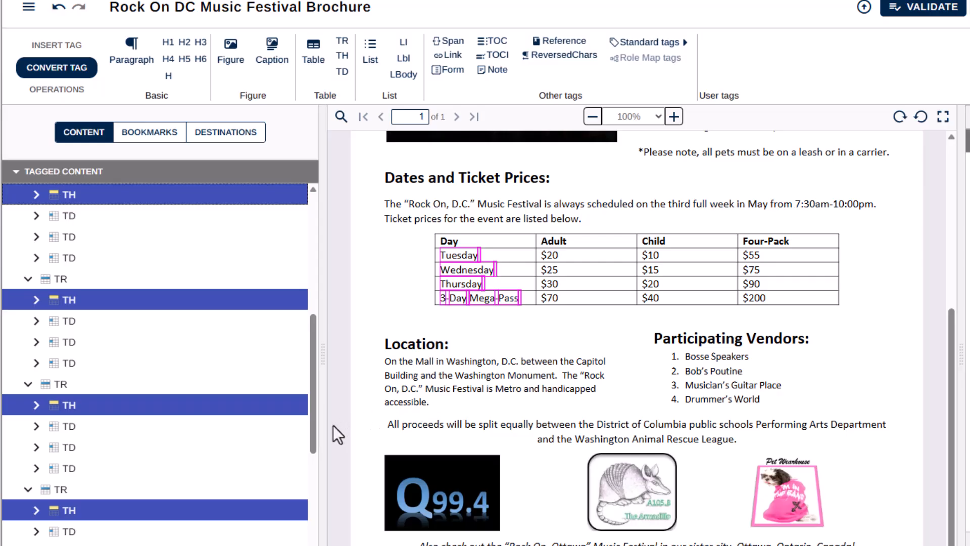
left_click_drag(312, 430, 326, 352)
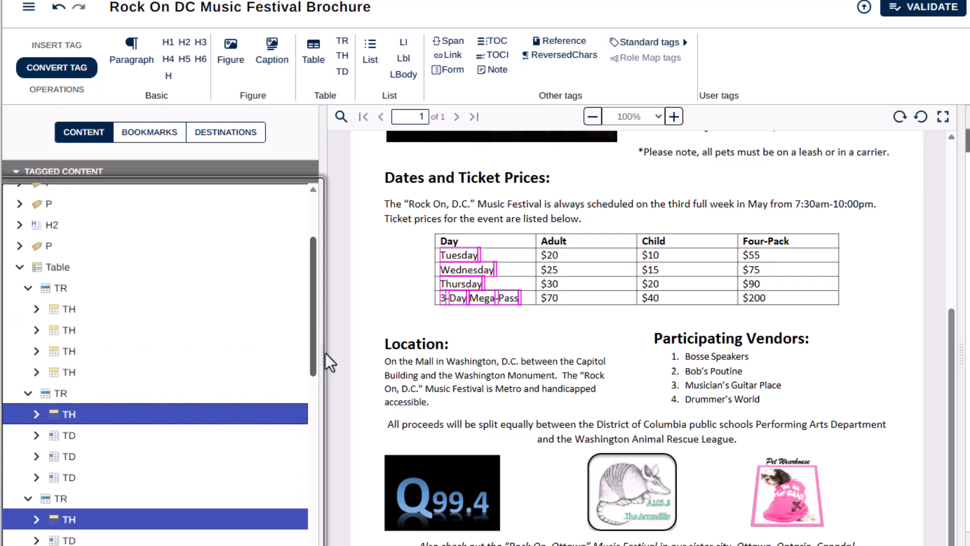
left_click(19, 267)
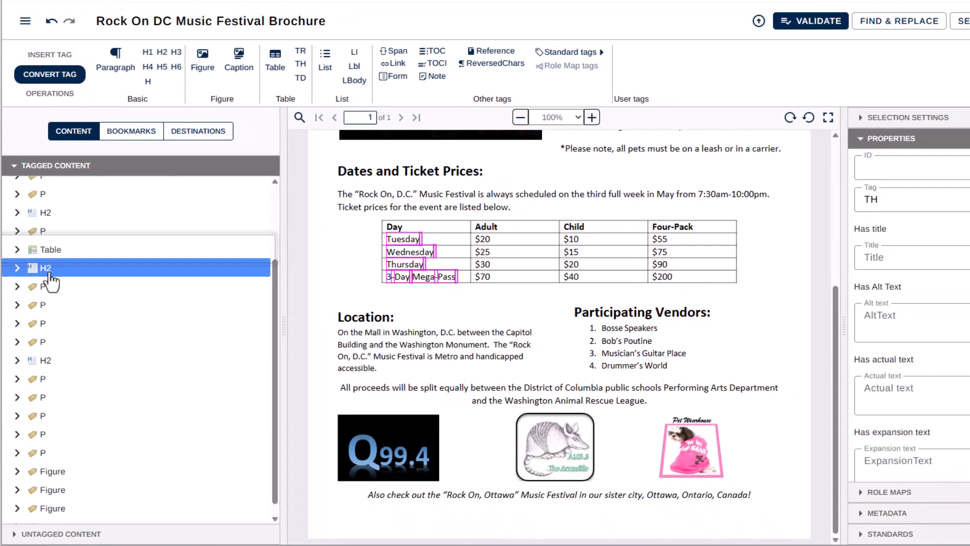
Check the H2 tag of "Location:" and merge the four P tags of the paragraph below it into one P tag.
left_click(50, 279)
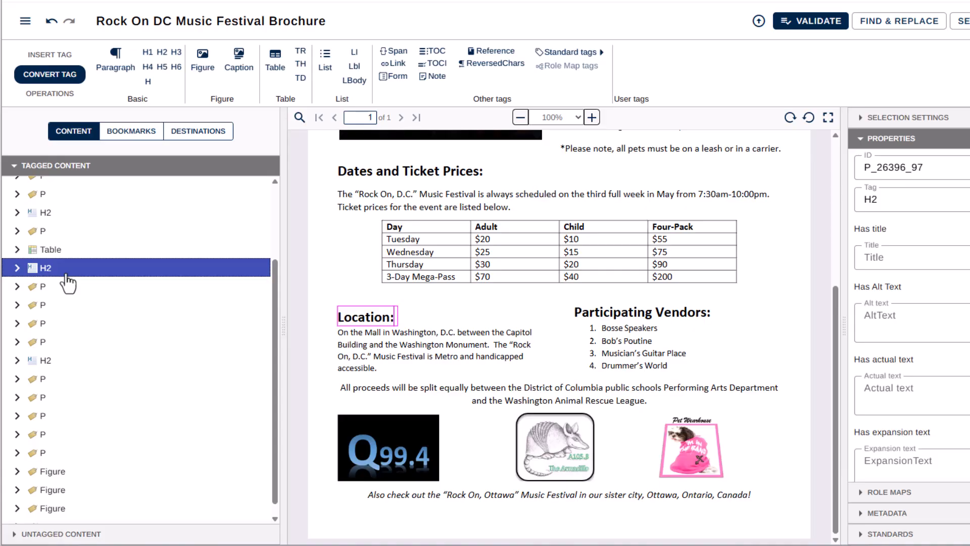
left_click(67, 292)
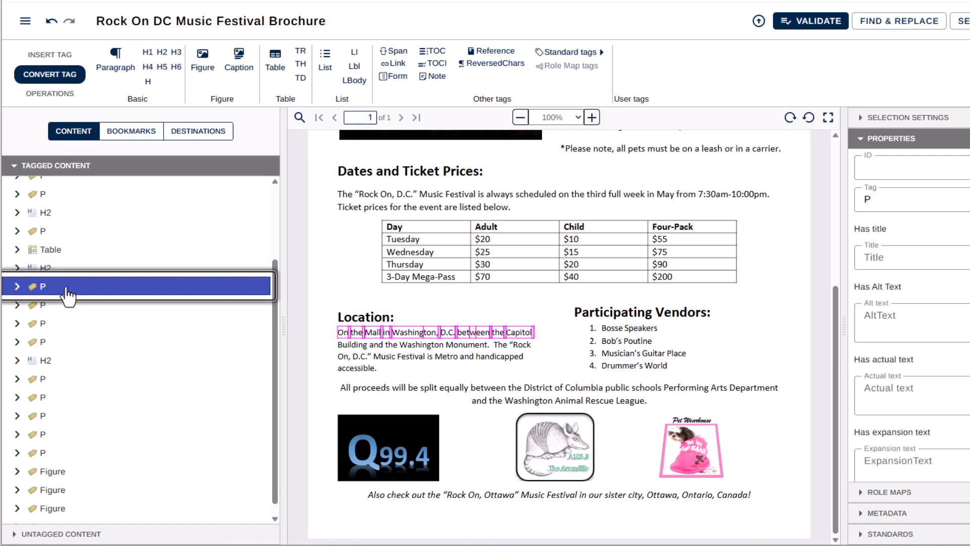
left_click(67, 305)
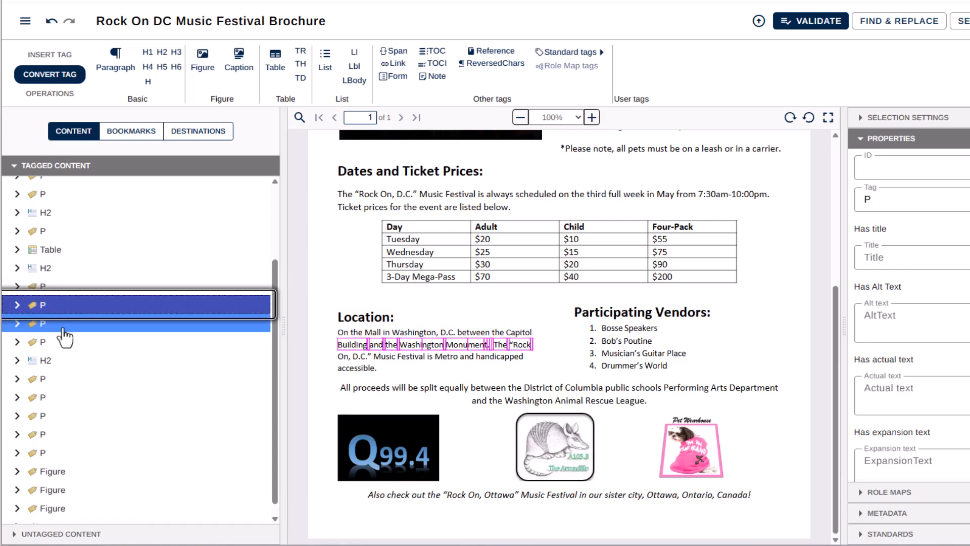
left_click(67, 323)
left_click(66, 343)
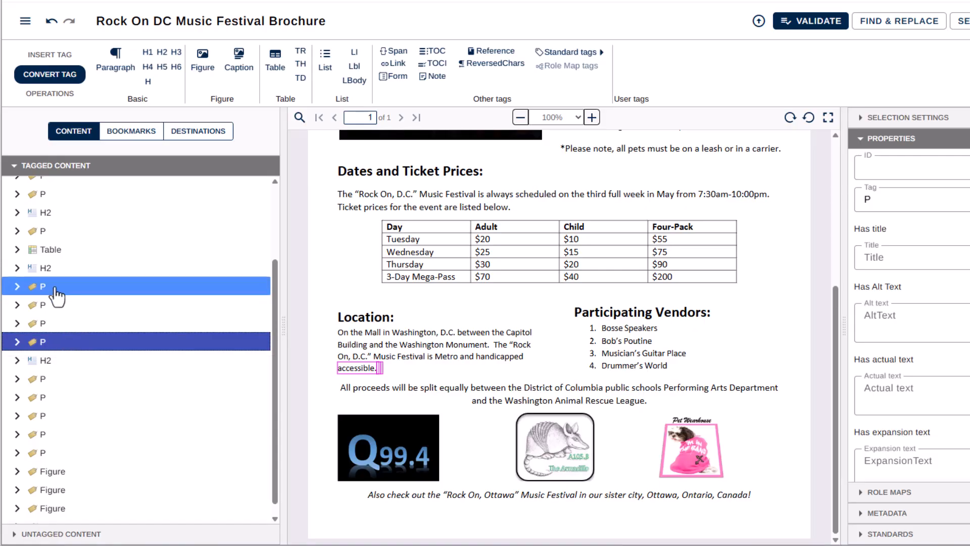
left_click(83, 293)
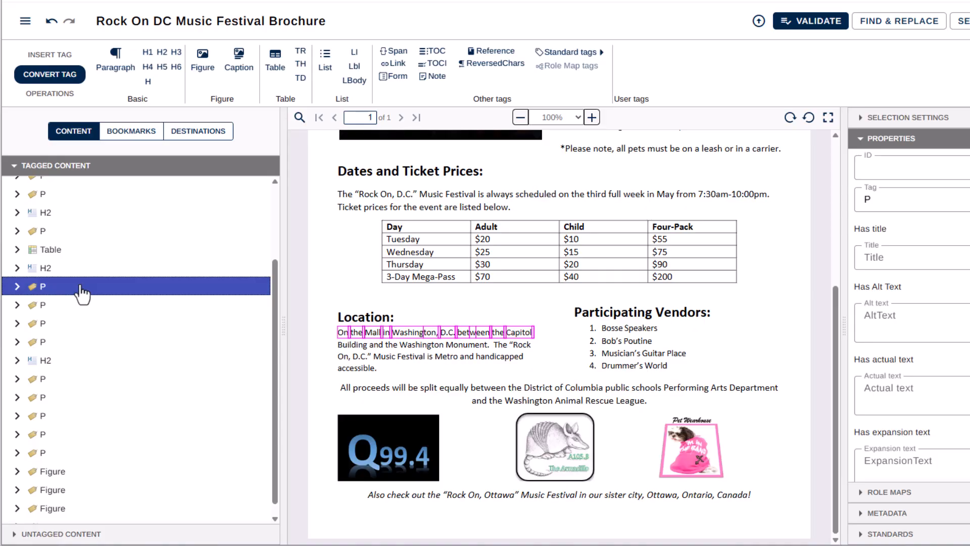
left_click(84, 343, "shift")
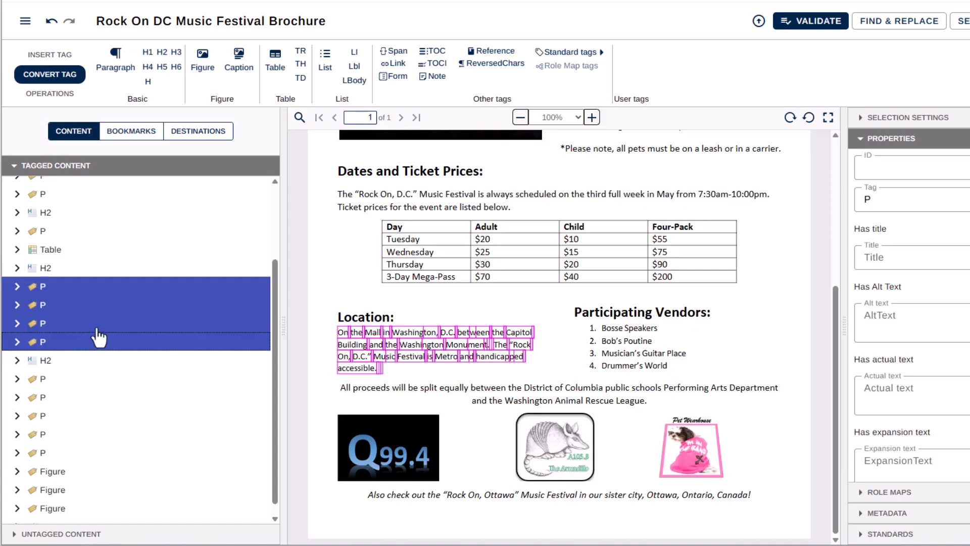
right_click(98, 338)
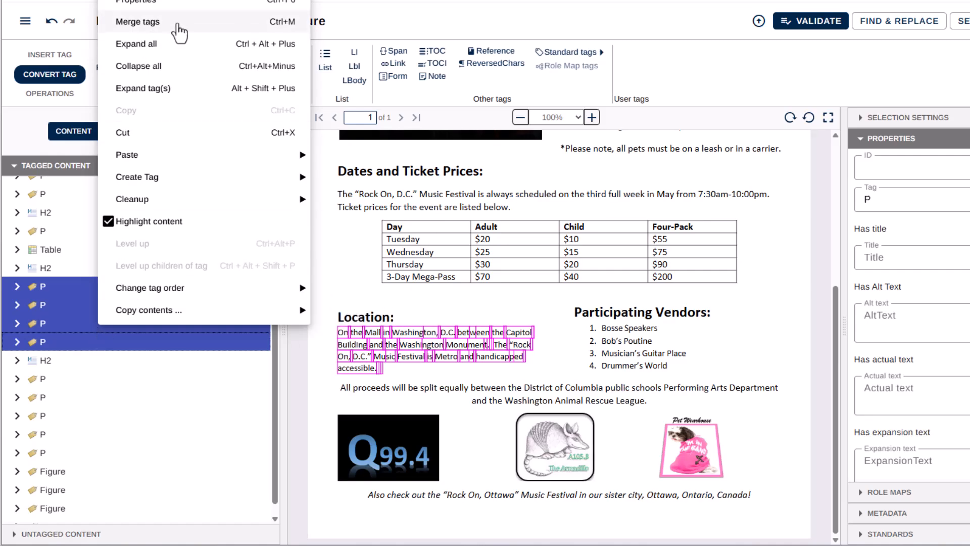
left_click(273, 31)
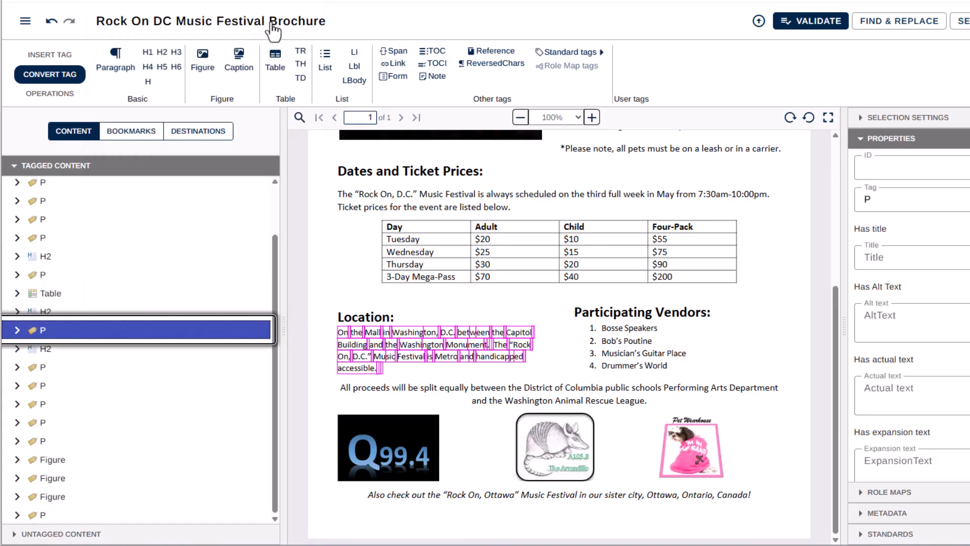
Check the H2 tag of "Participating Vendors:" and the separate P tags of the four numbered vendor lines below it.
left_click(57, 354)
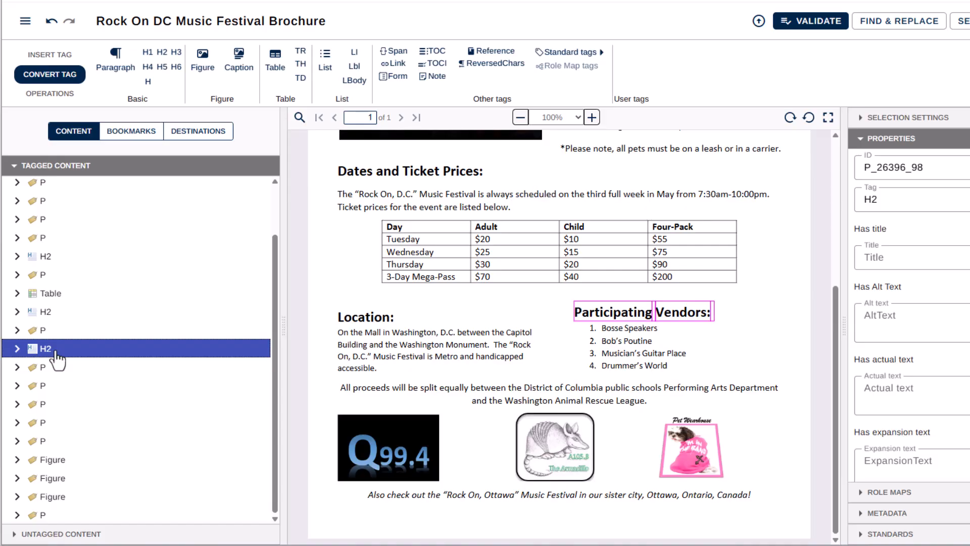
left_click(50, 372)
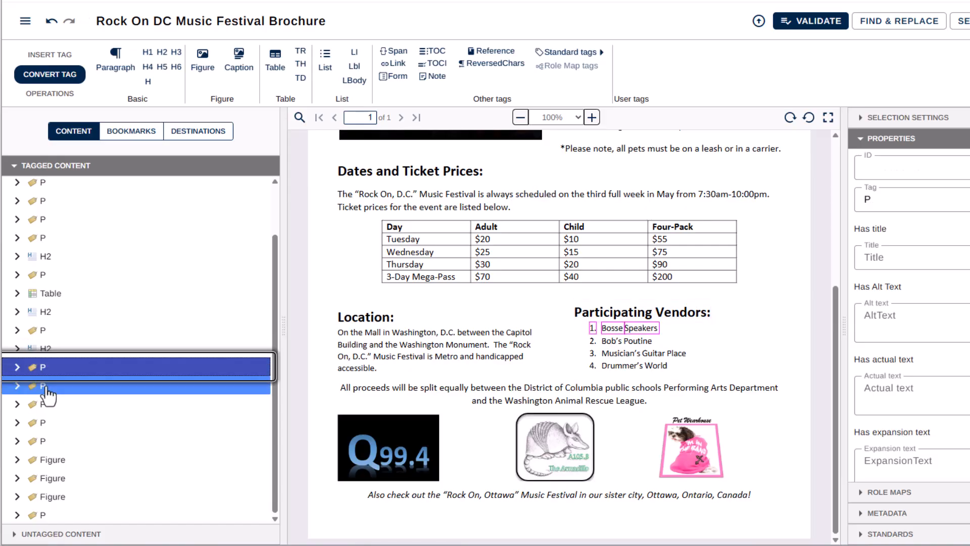
left_click(46, 389)
left_click(45, 405)
left_click(44, 423)
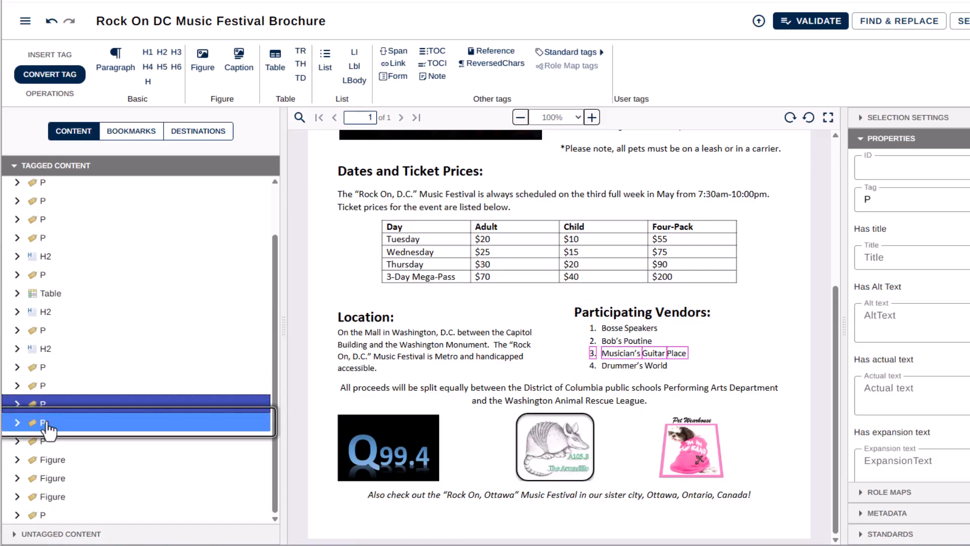
scroll(614, 372, "up", 2)
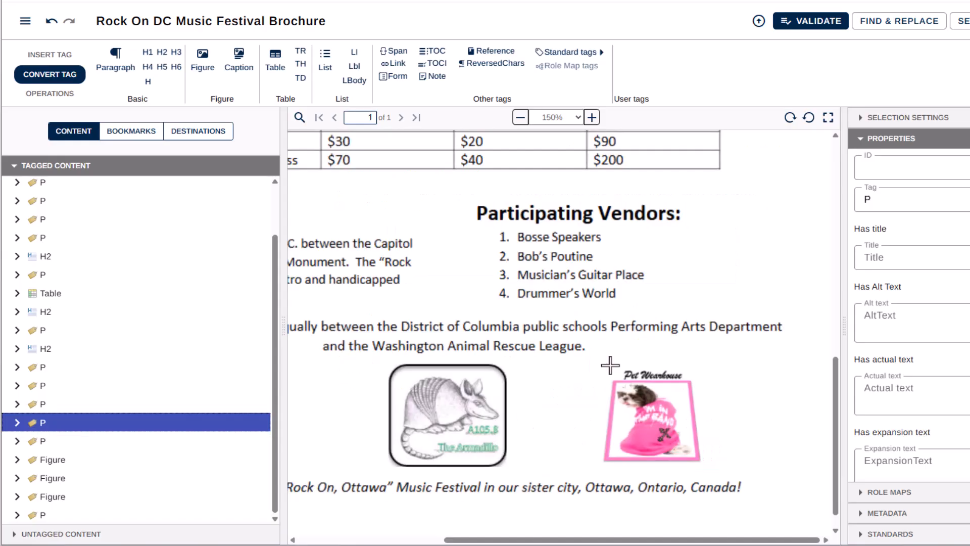
left_click(63, 368)
left_click(55, 388)
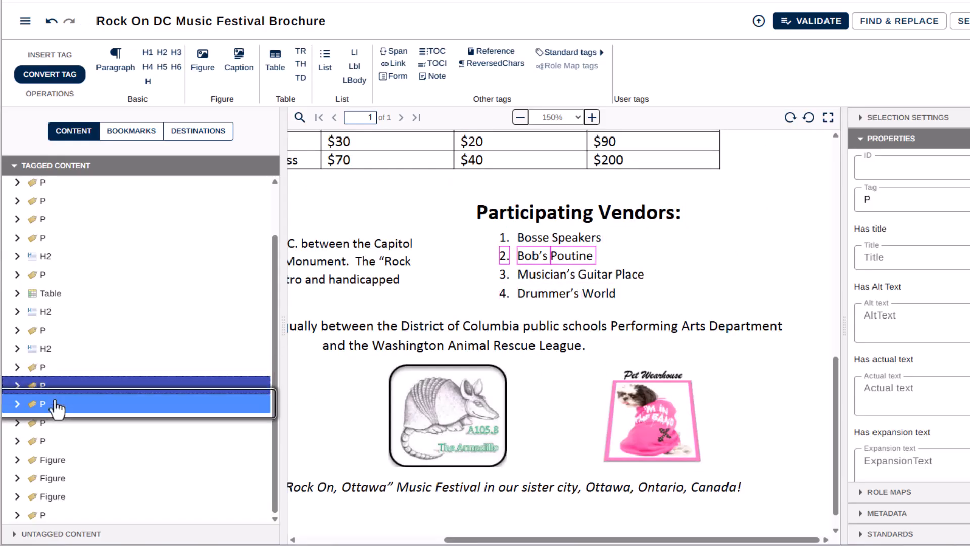
left_click(56, 407)
left_click(56, 425)
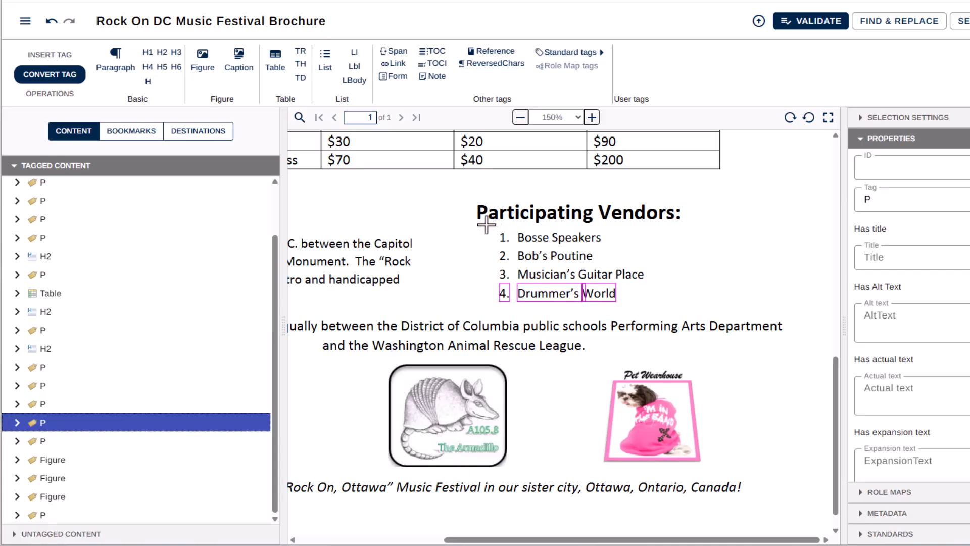
Generate a list from the four numbered vendor lines and move its L tag one level up, out of the P tag.
left_click_drag(487, 225, 665, 312)
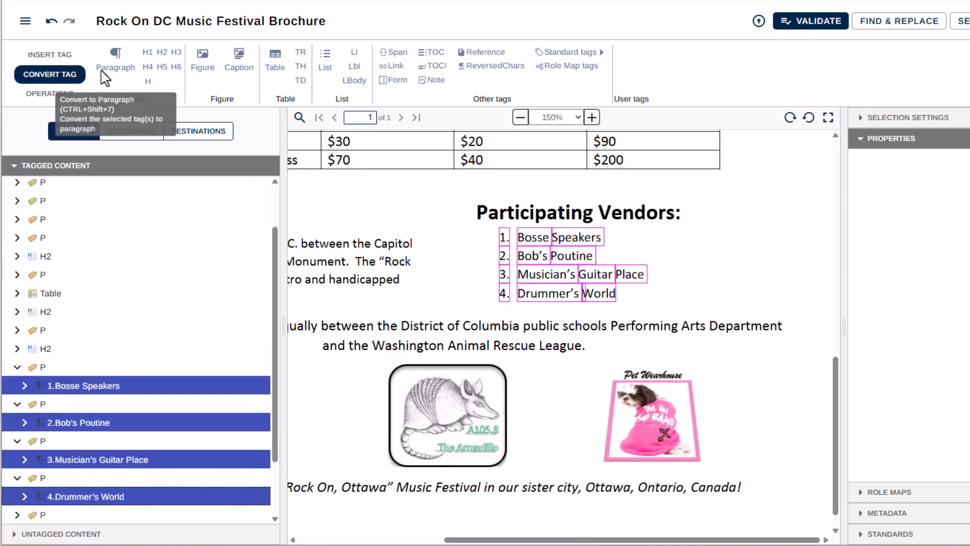
left_click(86, 53)
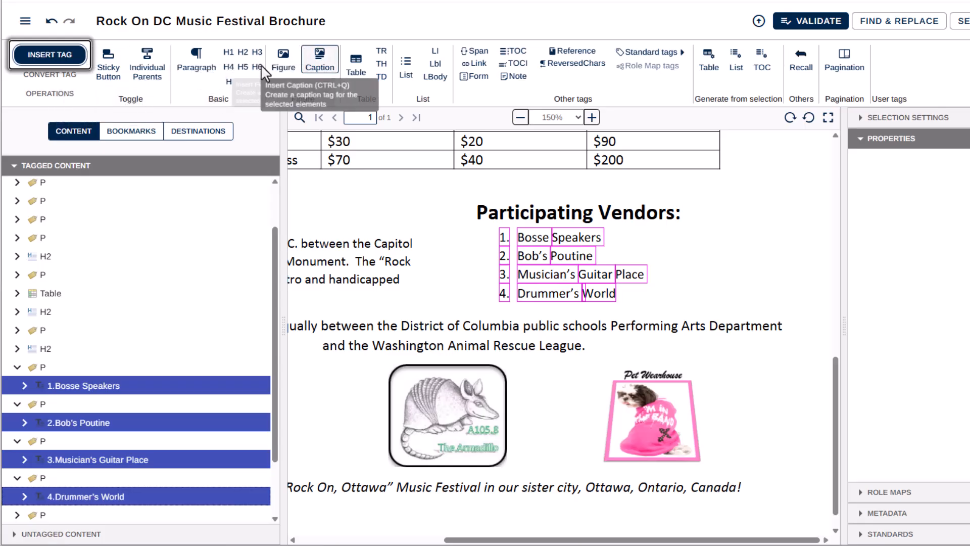
left_click(735, 64)
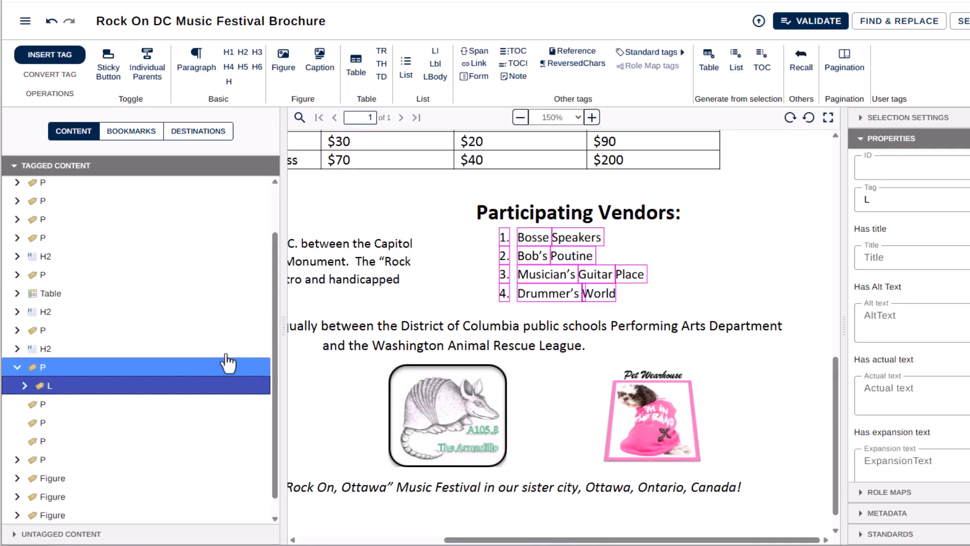
right_click(159, 390)
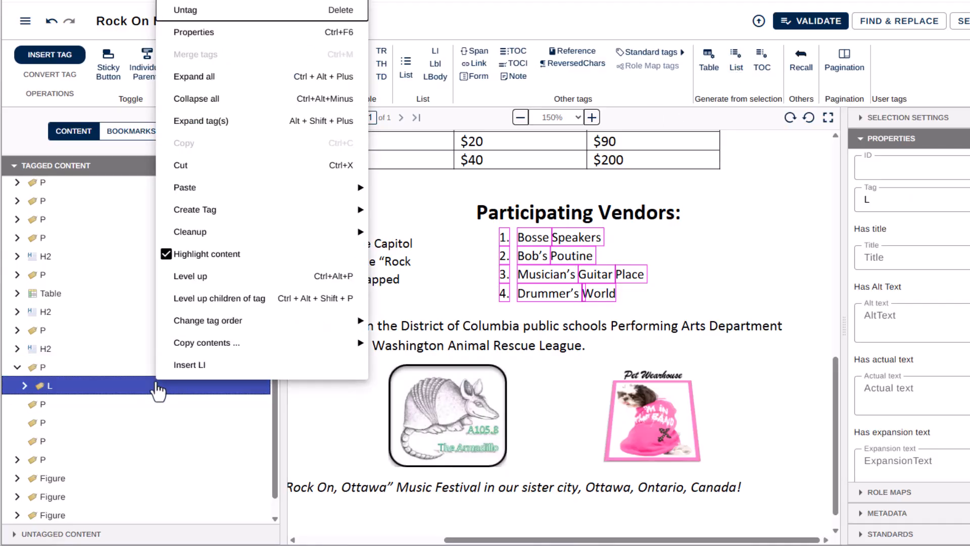
left_click(191, 277)
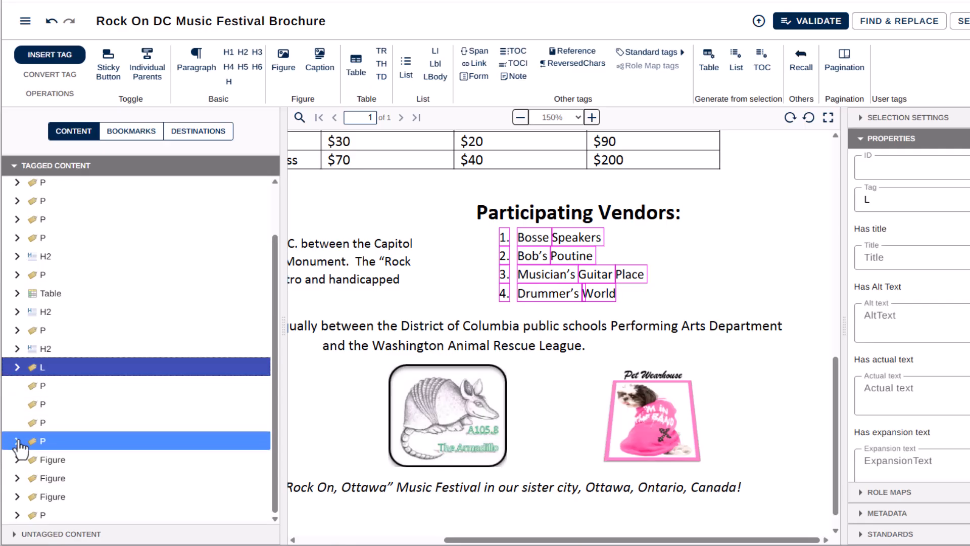
Clean up the leftover empty P tags below the vendor list's L tag using the Skip empty cells option.
right_click(96, 373)
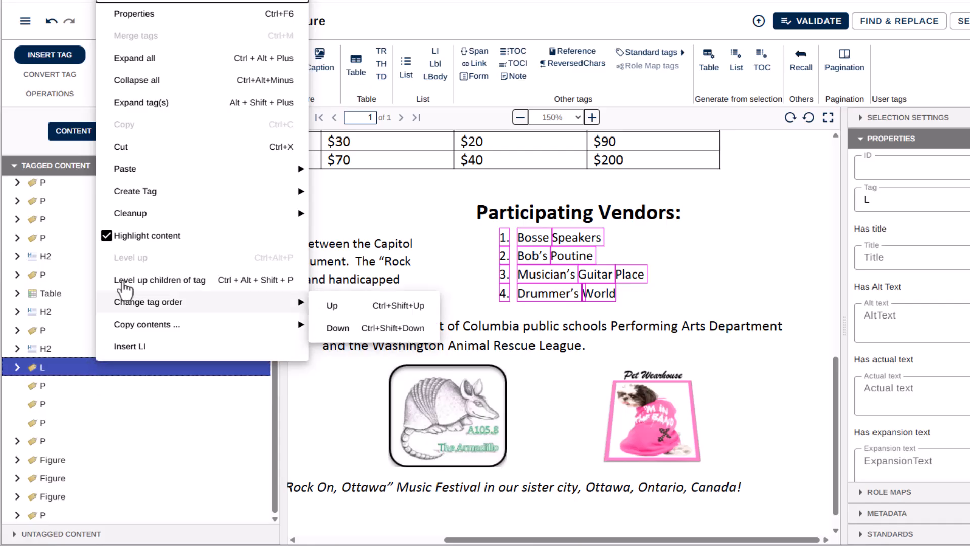
mouse_move(146, 216)
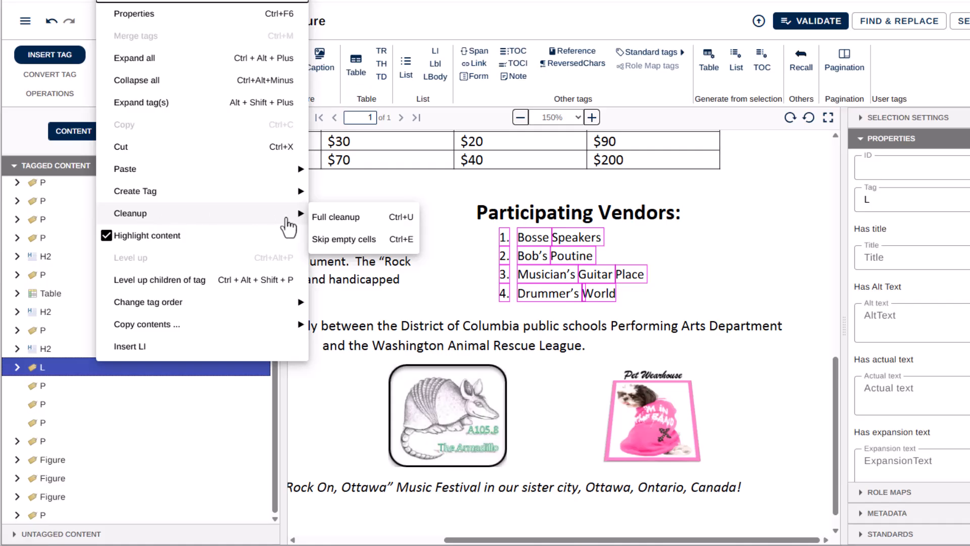
left_click(342, 239)
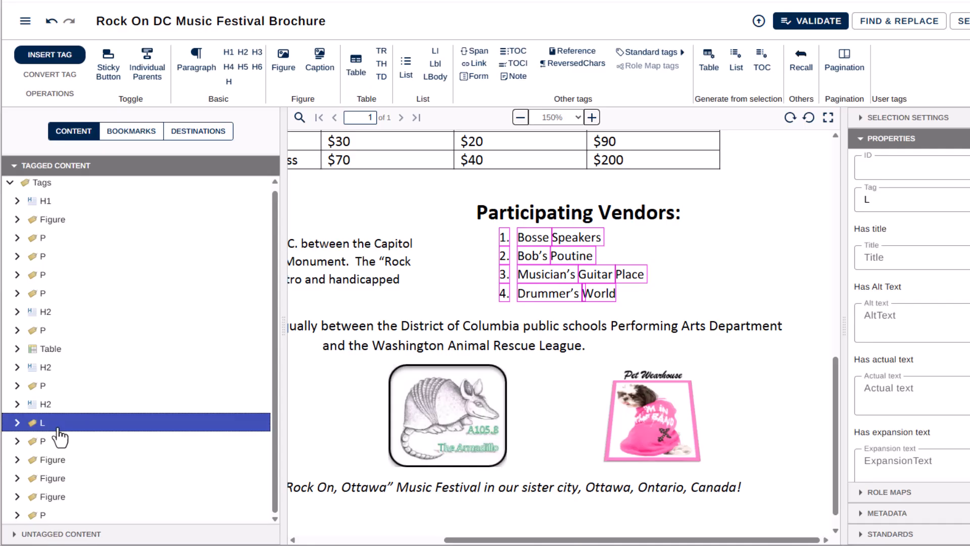
Expand the vendor list's L tag and check which vendor line each of its LI tags covers.
left_click(18, 423)
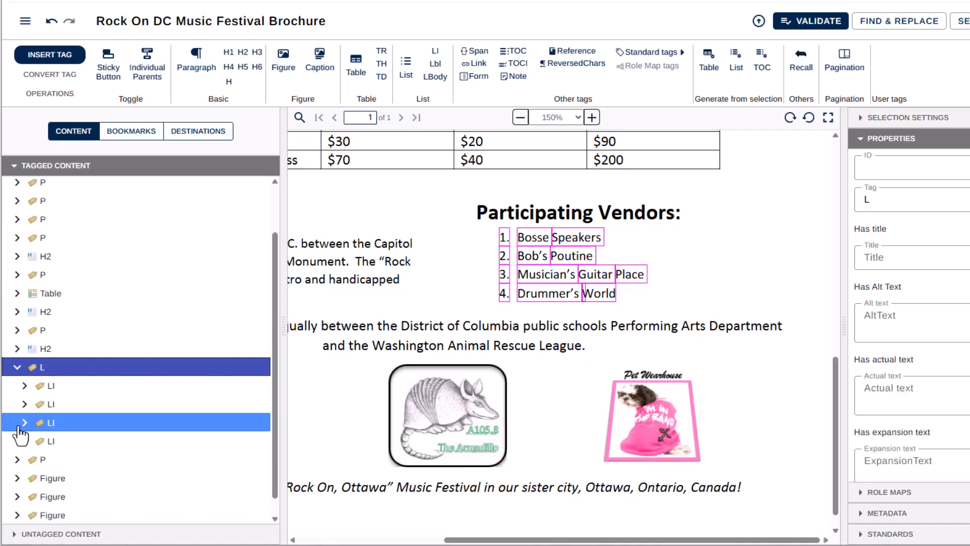
left_click(64, 394)
left_click(63, 405)
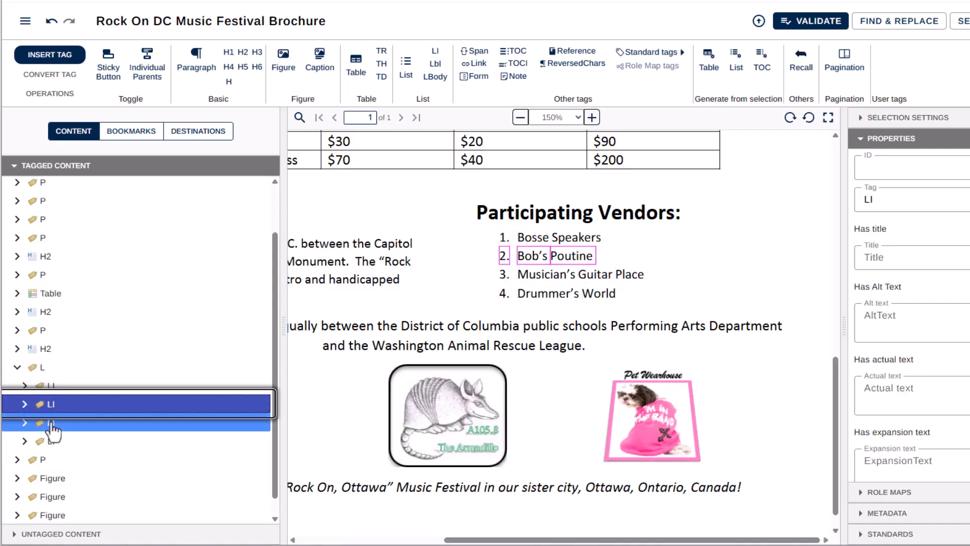
left_click(54, 423)
left_click(58, 442)
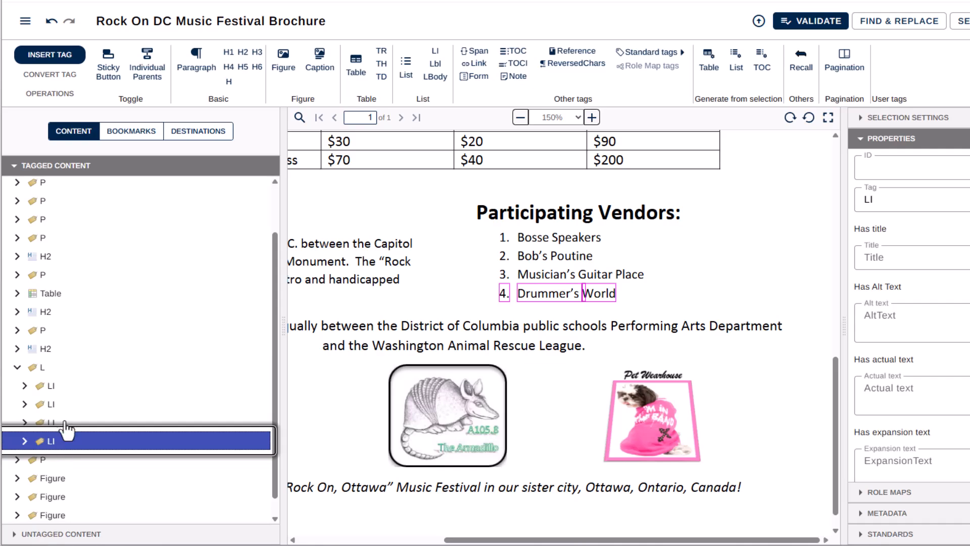
Expand each LI tag of the vendor list and check the content highlighted by its Lbl and LBody tags.
left_click(30, 387)
left_click(25, 386)
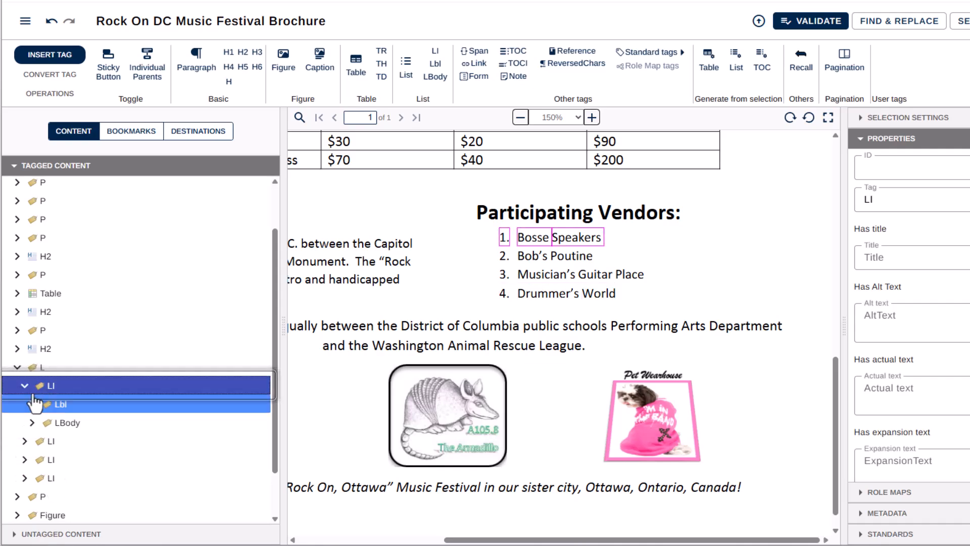
left_click(60, 409)
left_click(61, 424)
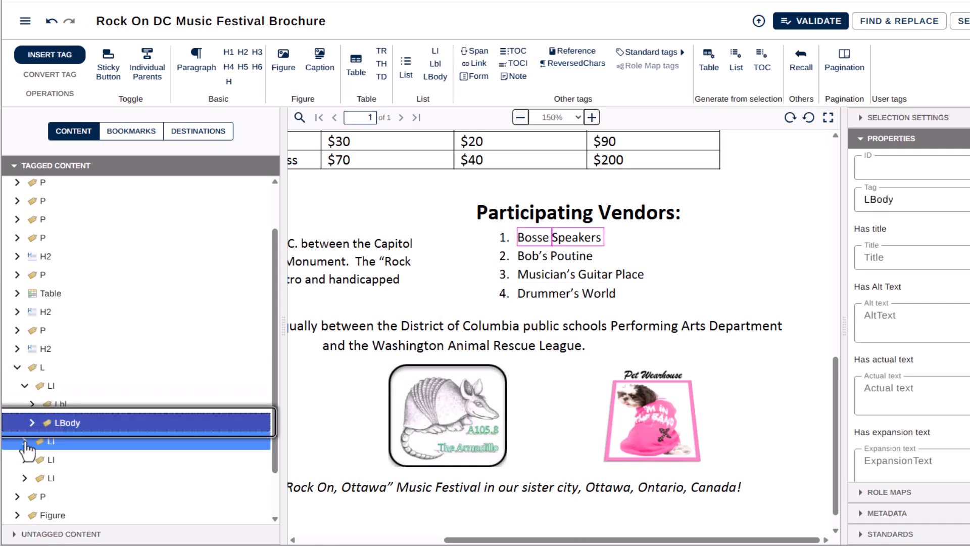
left_click(24, 441)
left_click(60, 461)
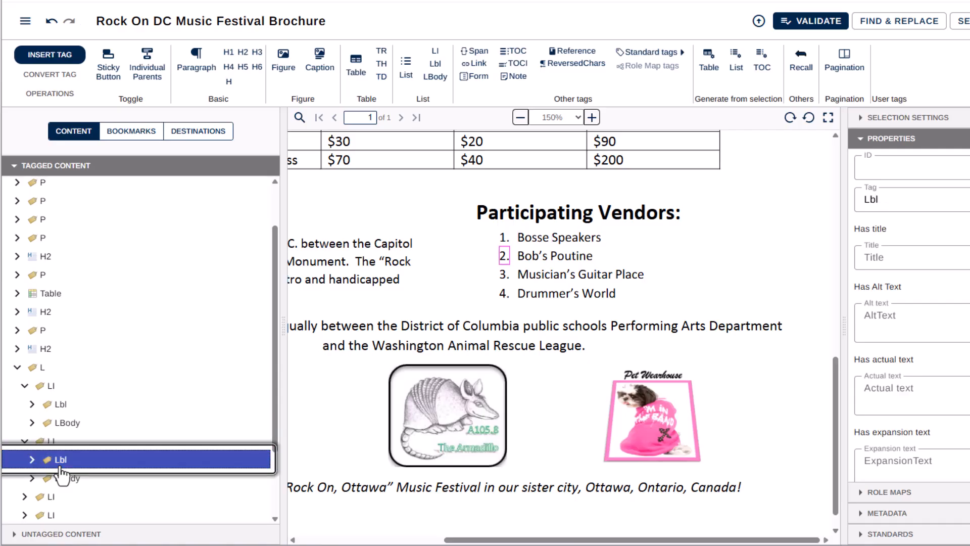
left_click(60, 478)
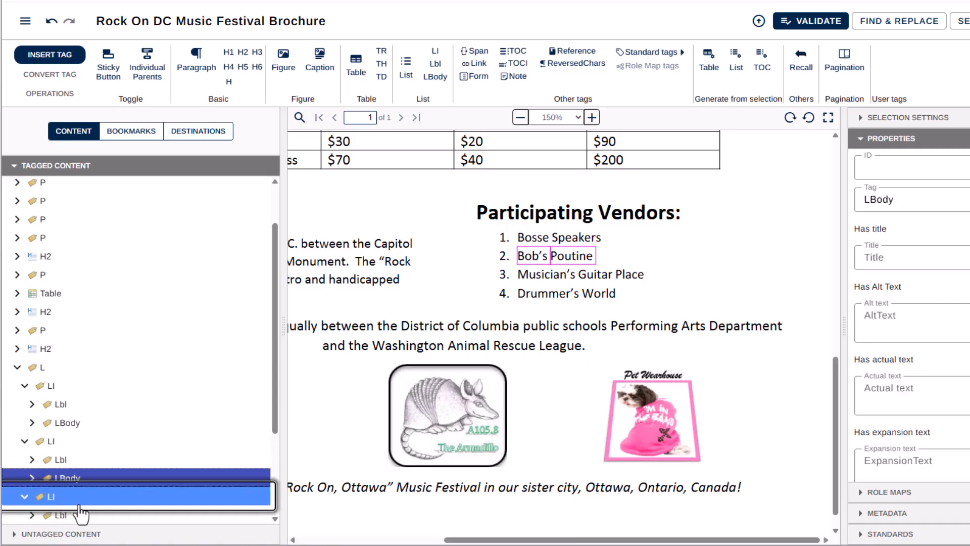
left_click(24, 497)
left_click(60, 453)
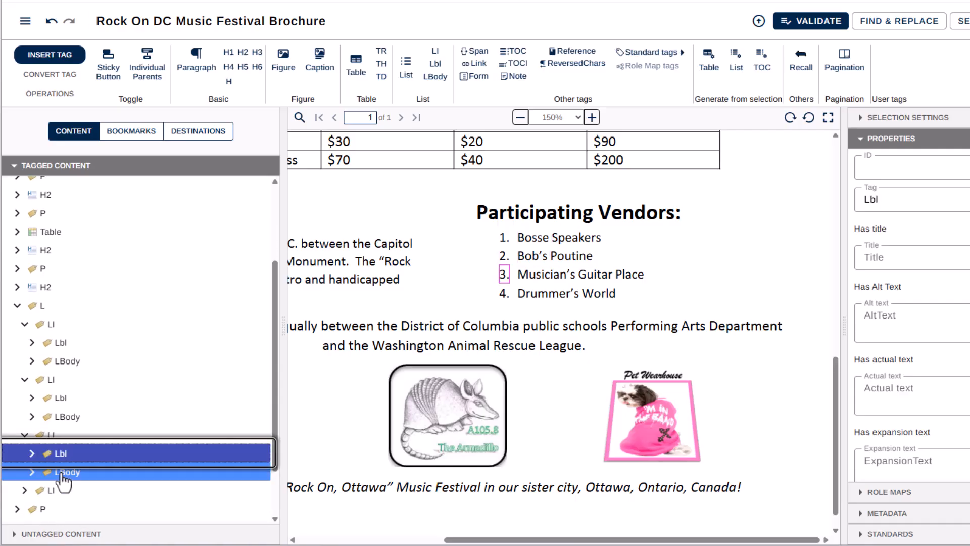
left_click(62, 472)
left_click(24, 491)
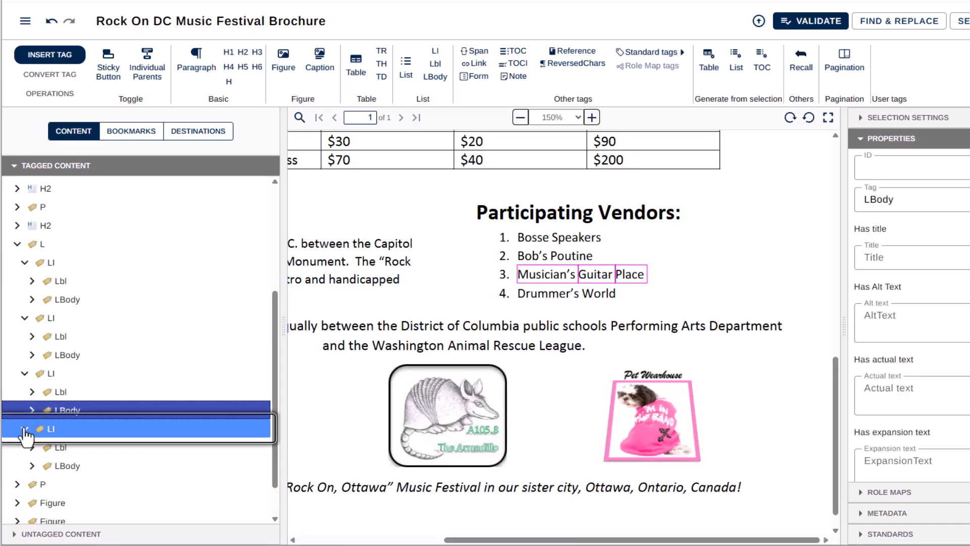
left_click(60, 447)
left_click(64, 466)
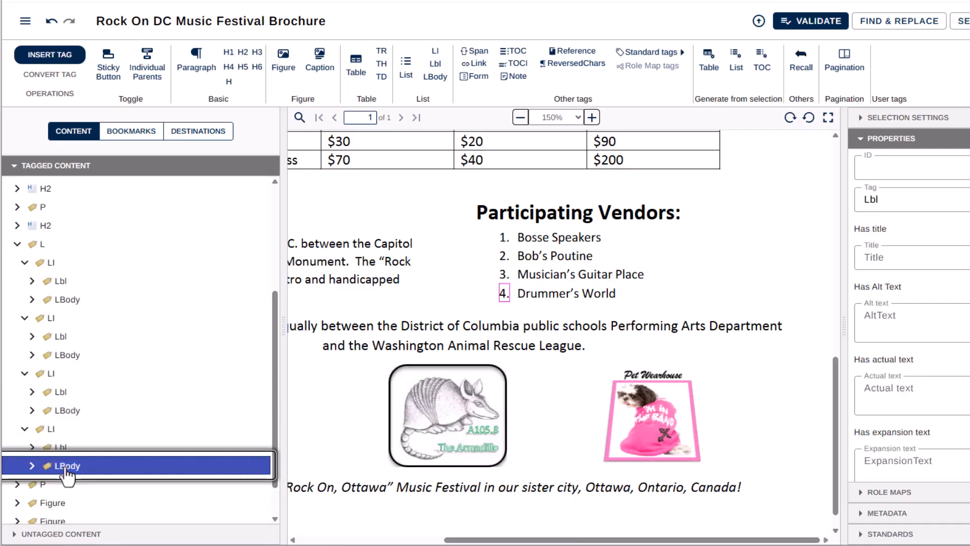
Expand the Lbl and LBody tags of all four vendor items to read their contents, and collapse the L tag.
left_click(32, 281)
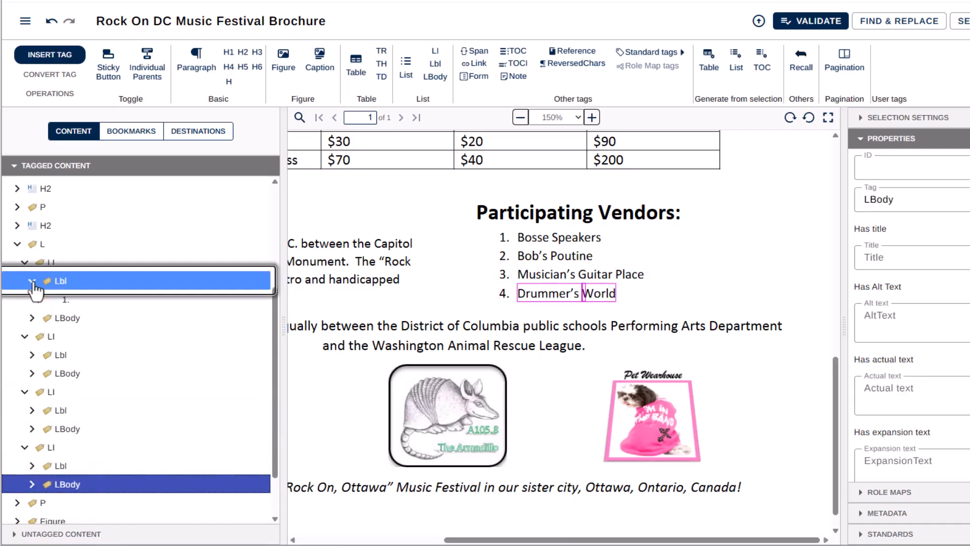
left_click(32, 318)
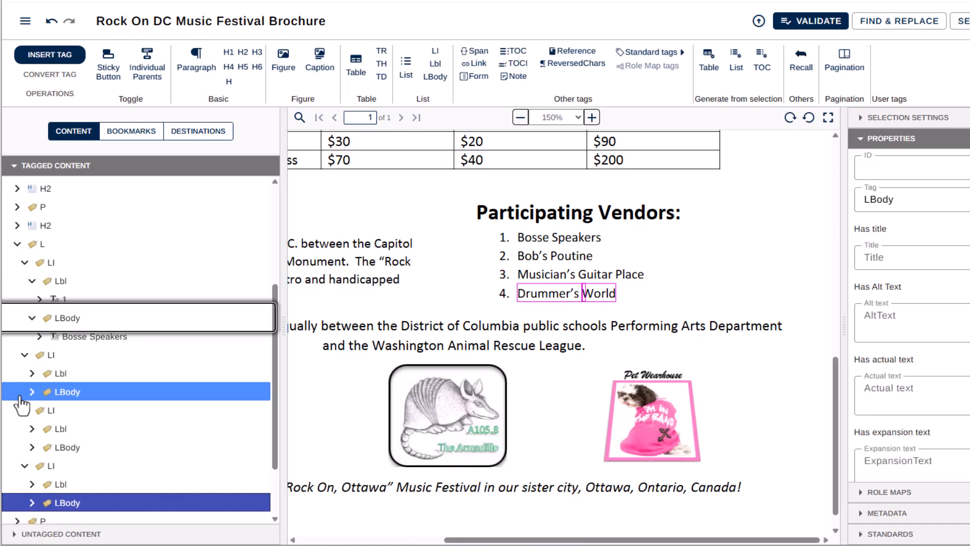
left_click(32, 373)
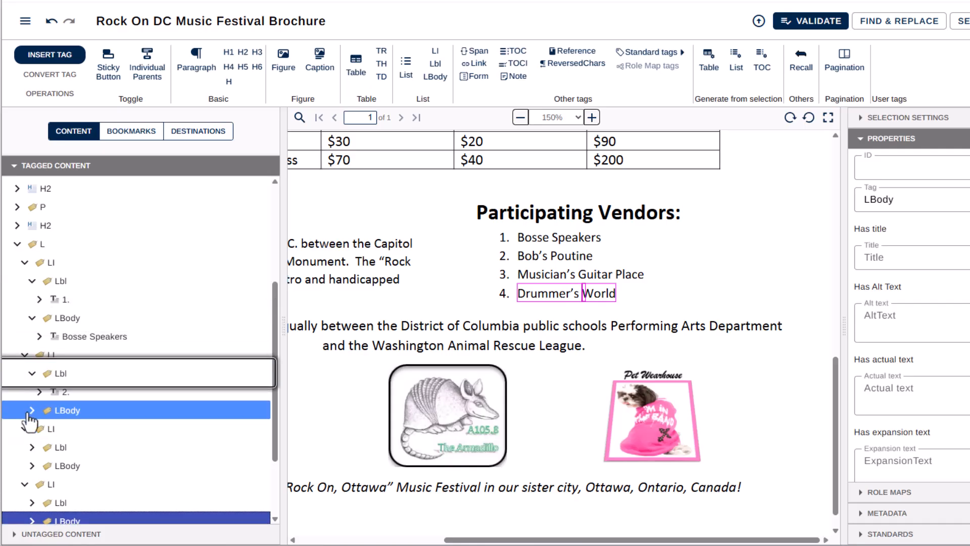
left_click(31, 411)
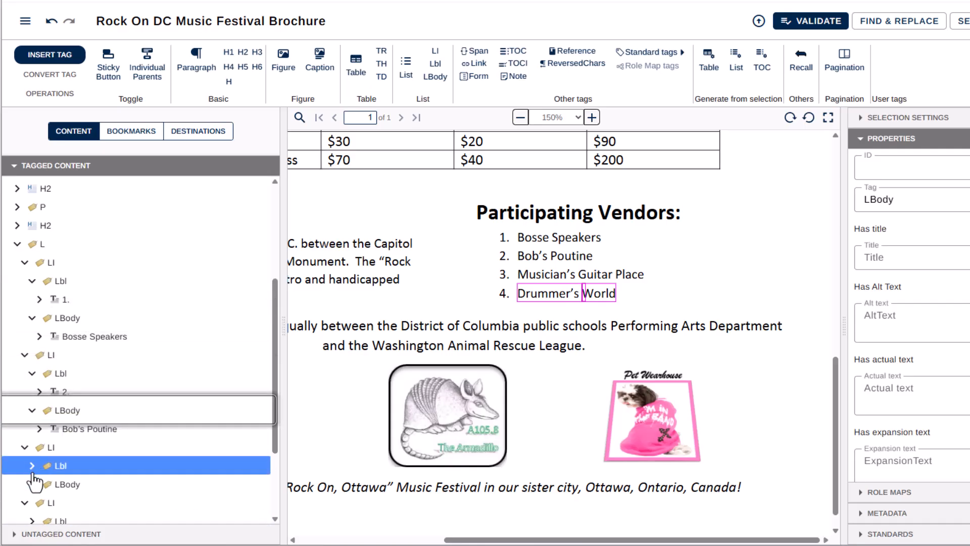
left_click(32, 465)
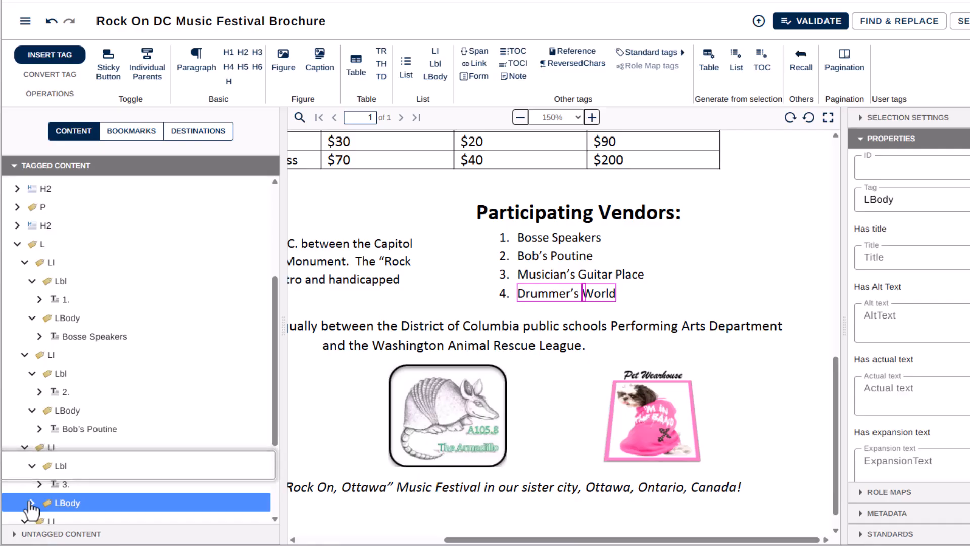
left_click(31, 503)
scroll(31, 485, "down", 3)
left_click(30, 446)
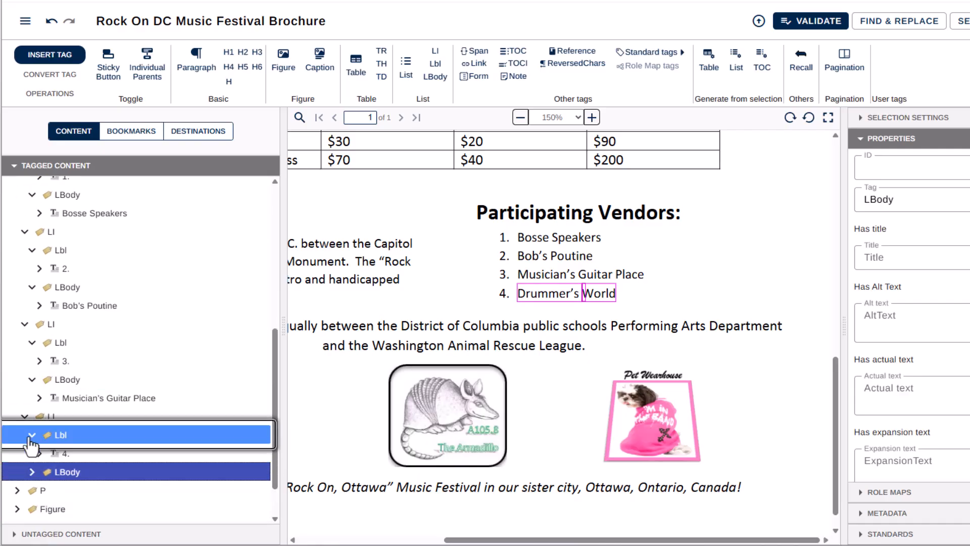
scroll(27, 455, "down", 2)
left_click(31, 423)
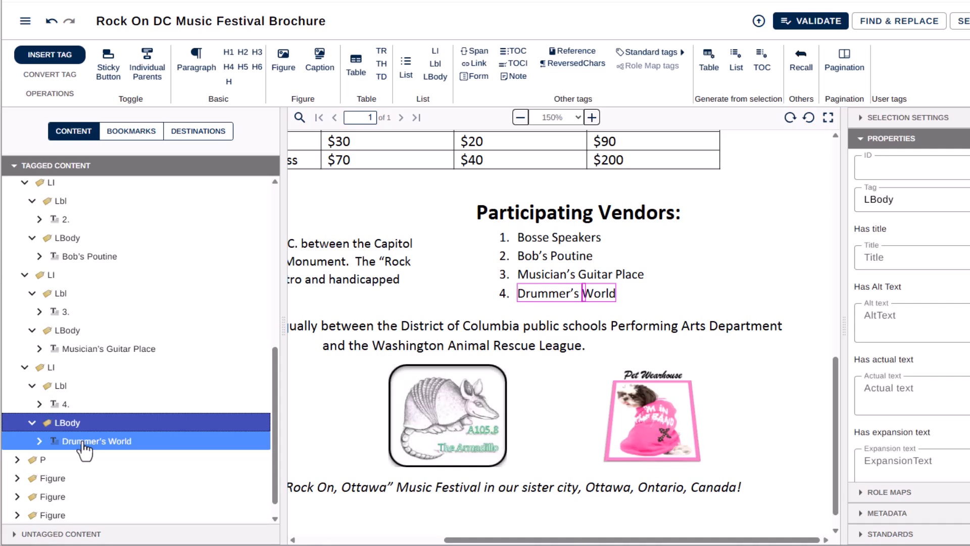
scroll(83, 450, "up", 7)
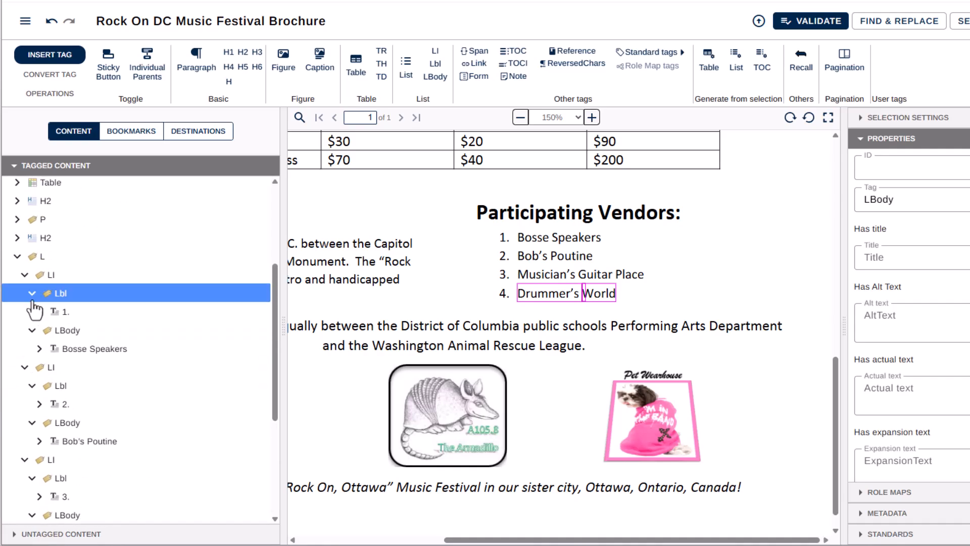
left_click(17, 257)
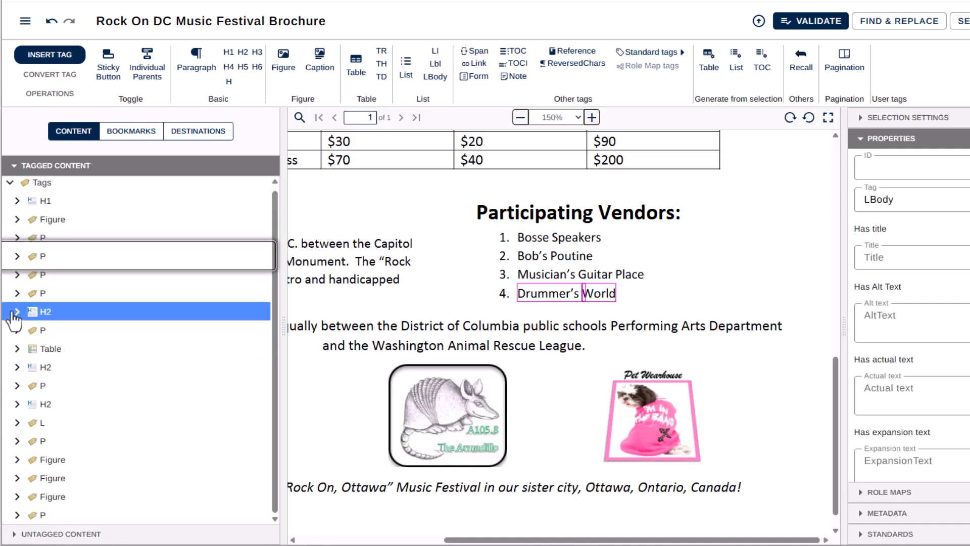
Check the P tag of the "All proceeds" paragraph and the first Figure tag below it.
left_click(40, 447)
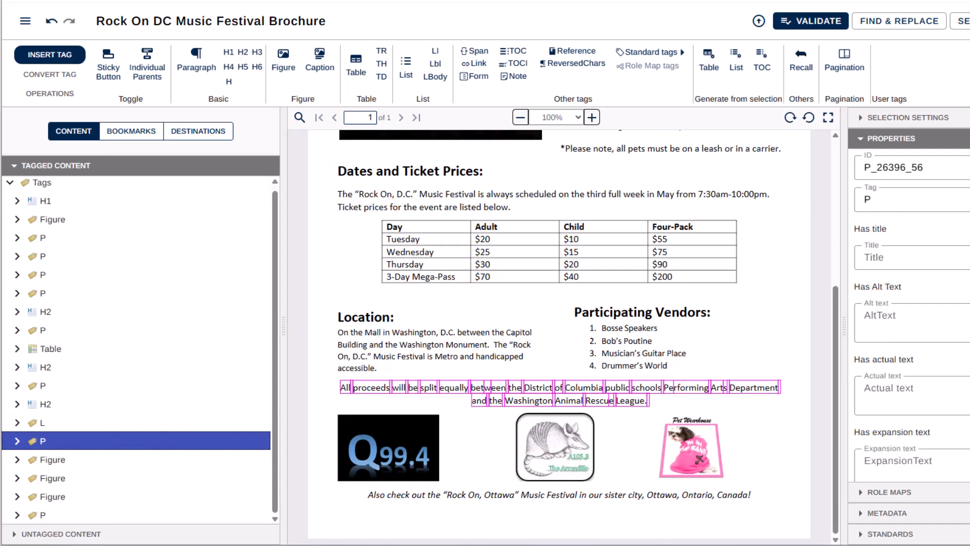
left_click(72, 459)
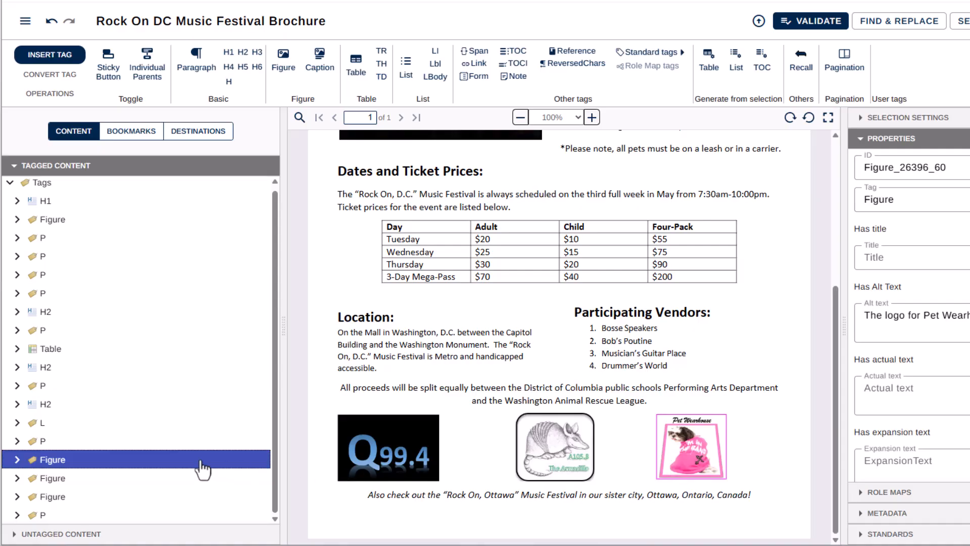
Move the Pet Wearhouse logo's Figure tag down two places so it follows the other two logo figures.
key("Down")
key("Down")
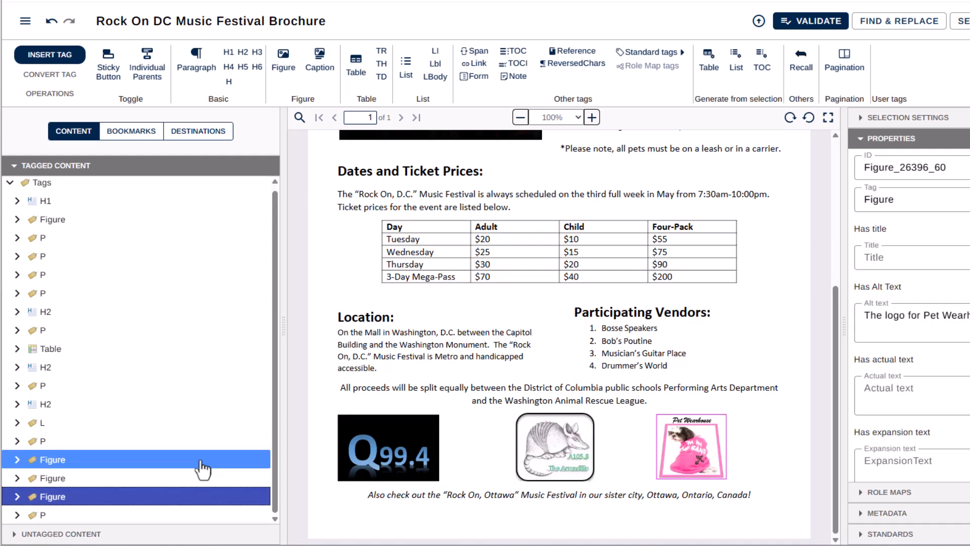
left_click(149, 461)
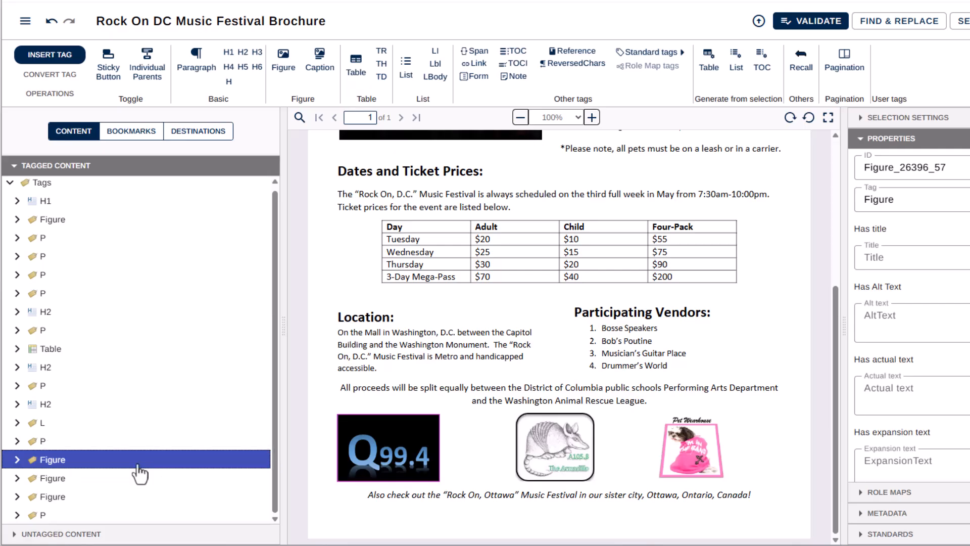
right_click(139, 467)
mouse_move(178, 401)
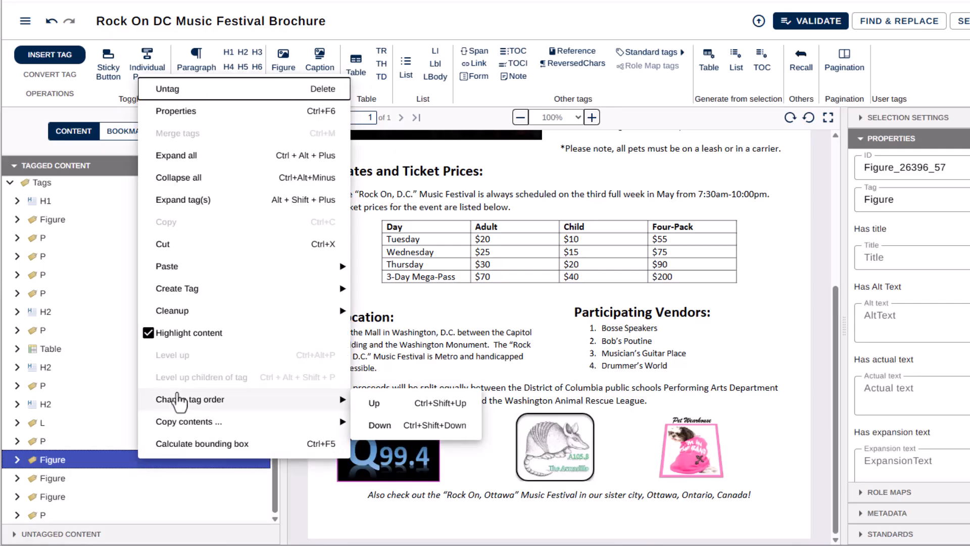
left_click(85, 468)
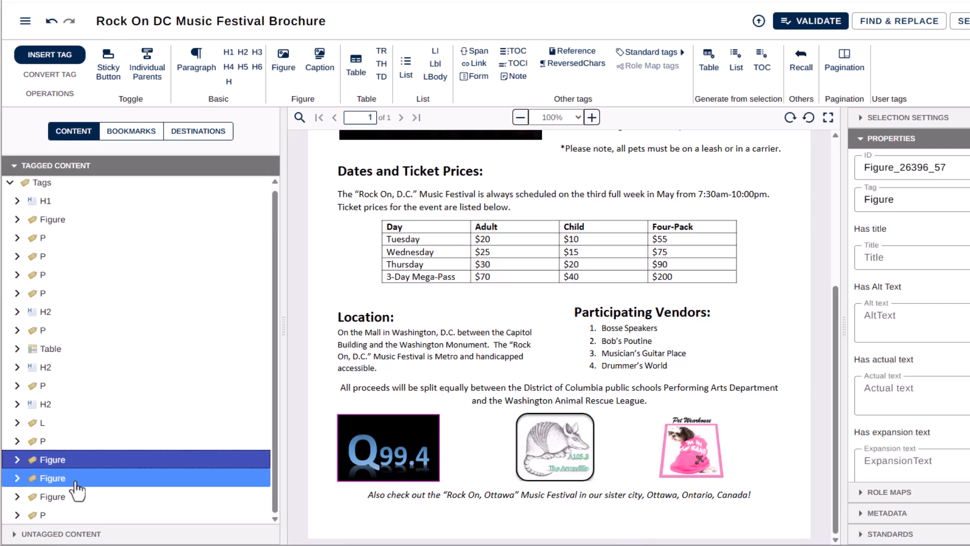
Check the order of the three logo Figure tags and the P tag of the closing "Also check out" line.
left_click(77, 478)
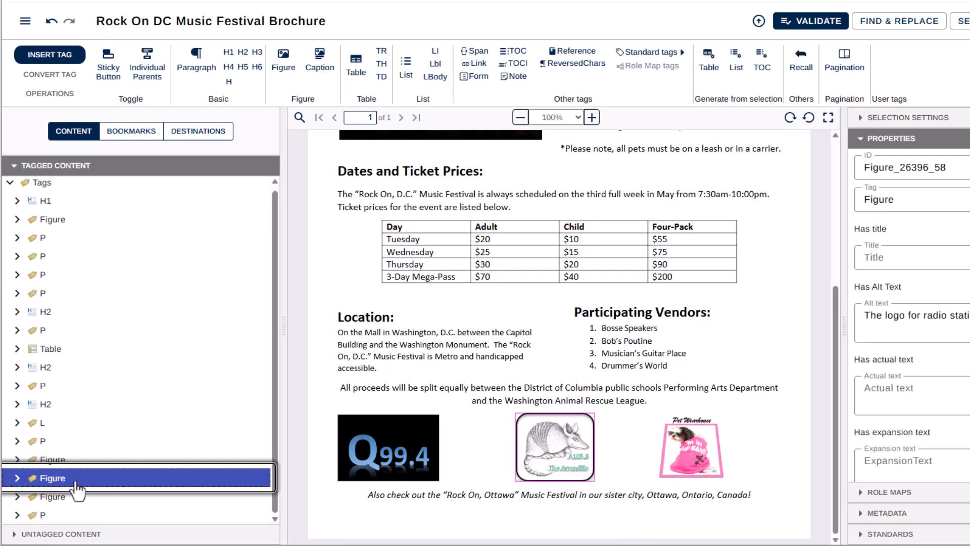
left_click_drag(79, 490, 77, 505)
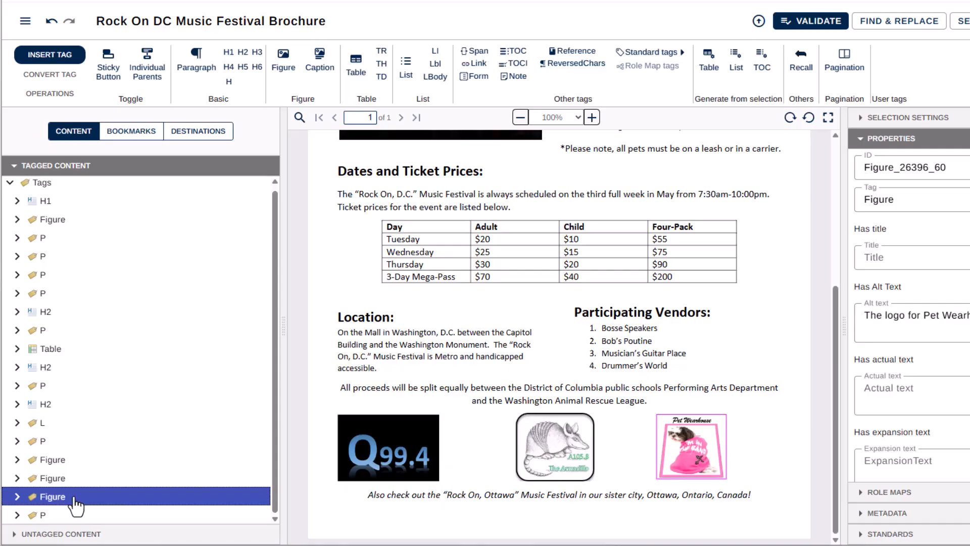
left_click(68, 461)
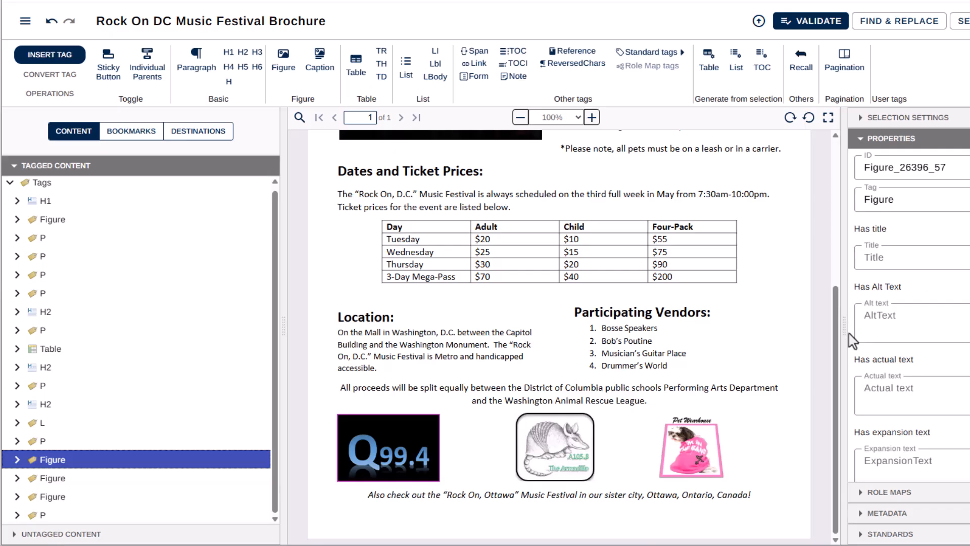
left_click(186, 523)
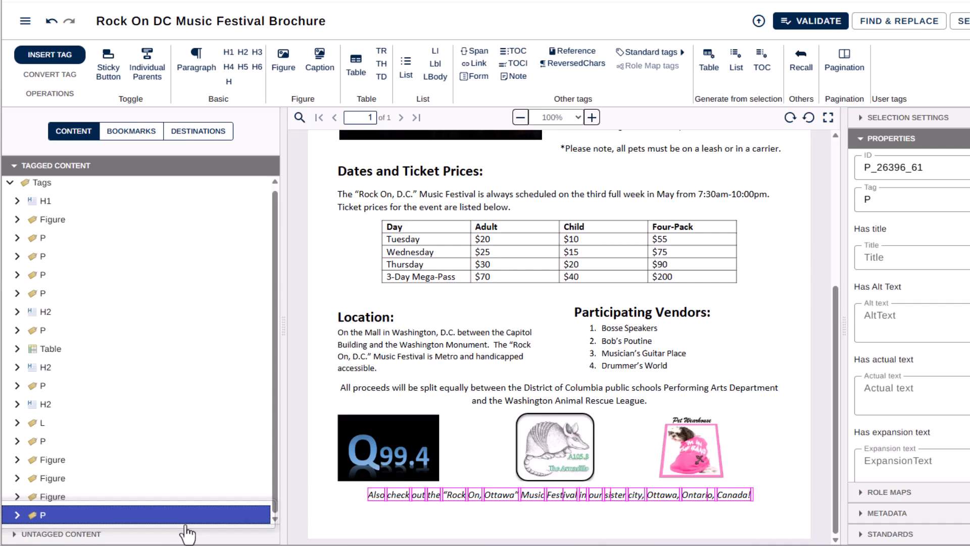
Create a Document tag under the Tags root to enclose all of the brochure's tags.
left_click(114, 188)
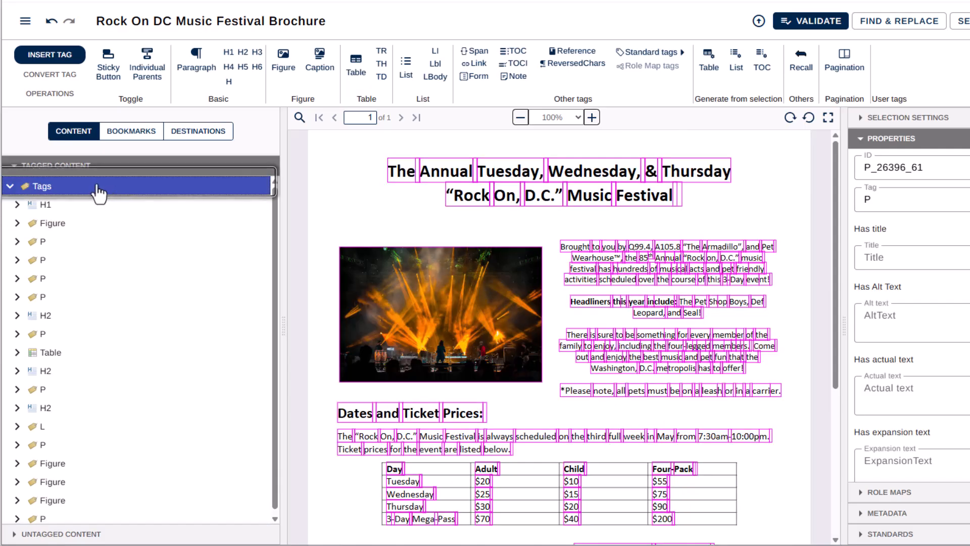
right_click(100, 187)
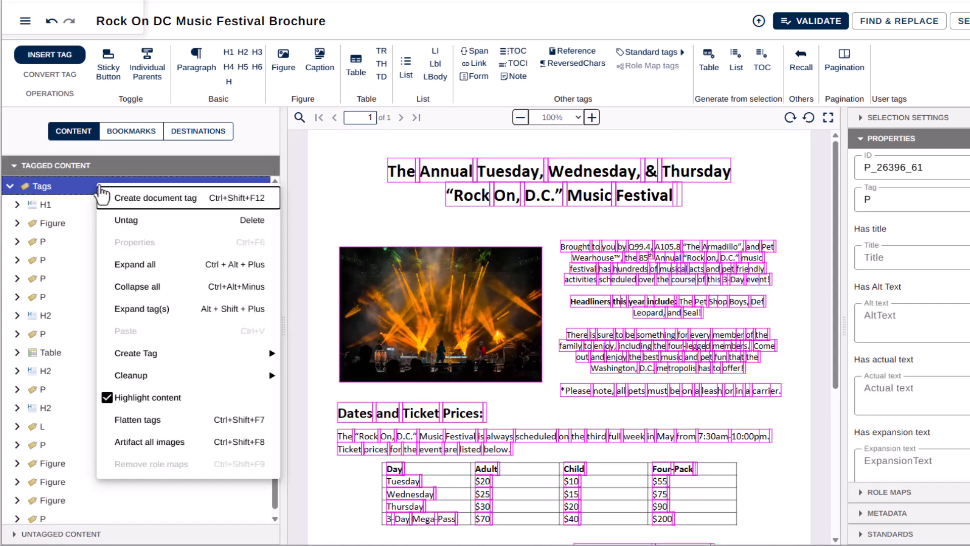
left_click(189, 207)
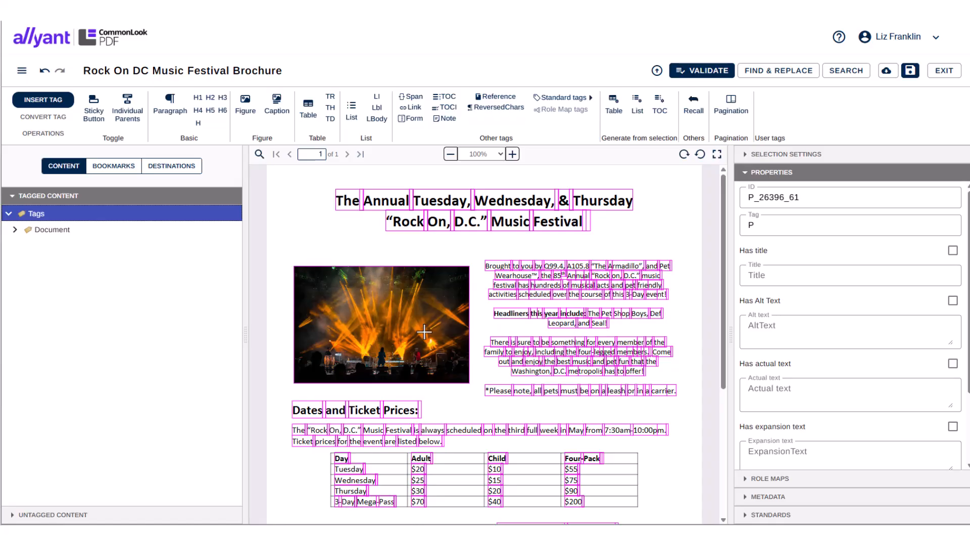
Run a full validation of the brochure against the ISO 32000-1:2008 and WCAG 2.2 AA standards.
left_click(744, 516)
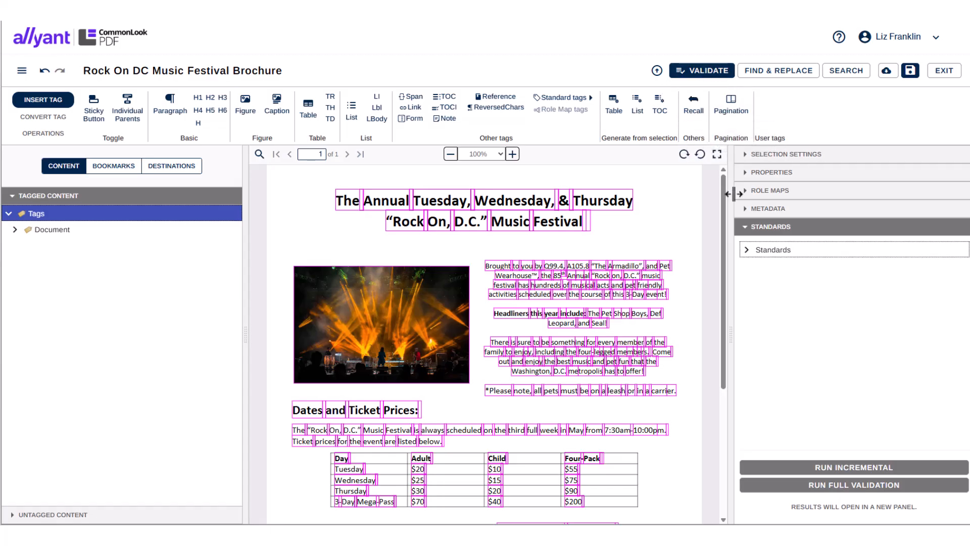
left_click(748, 253)
left_click(752, 266)
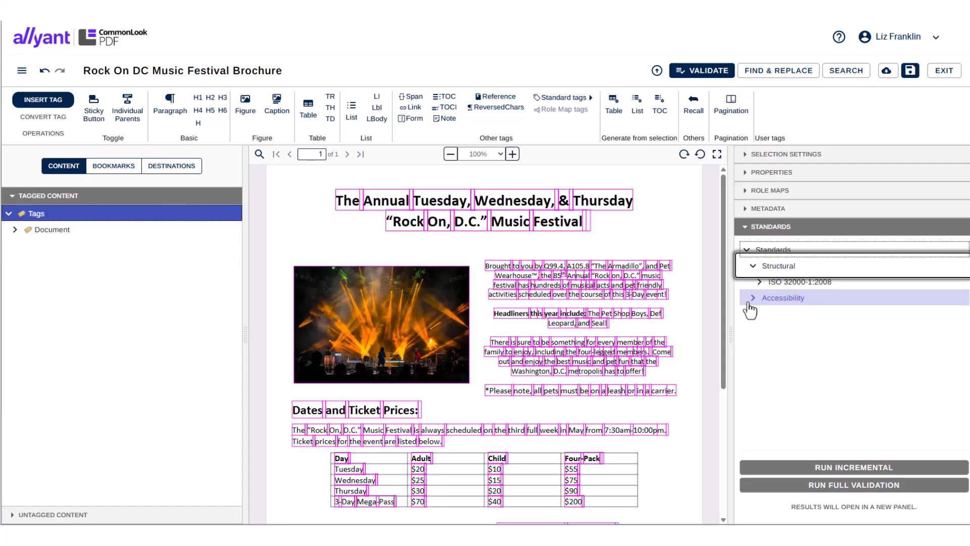
left_click(749, 304)
left_click(786, 284)
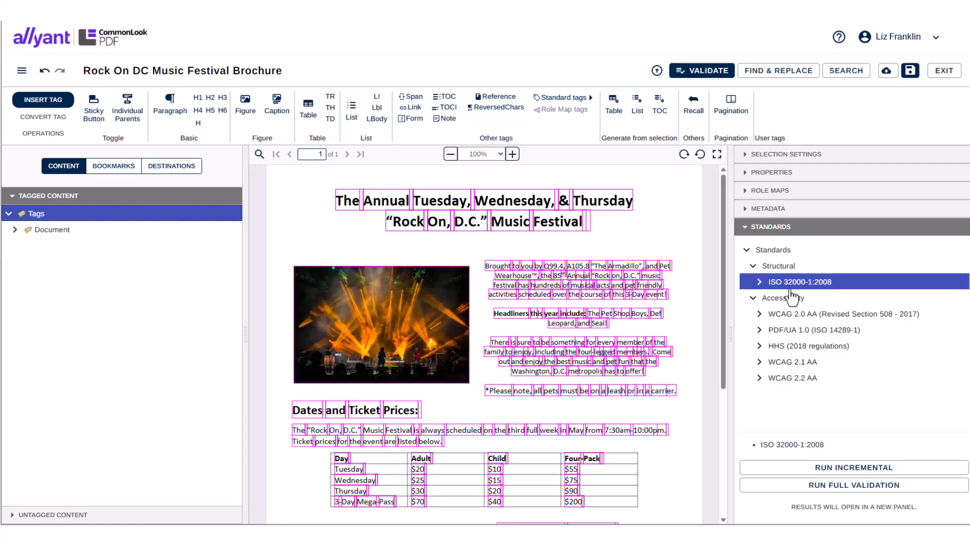
left_click(803, 387)
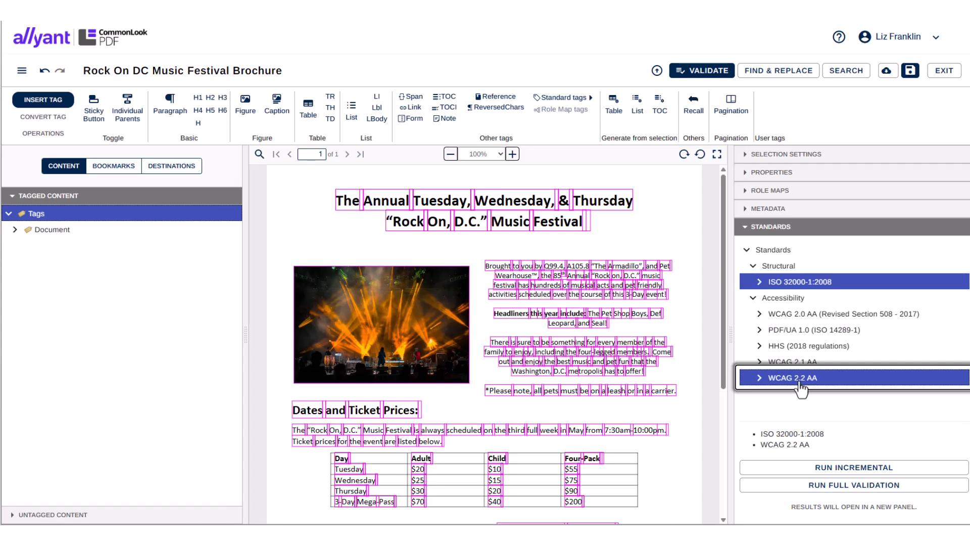
left_click(804, 487)
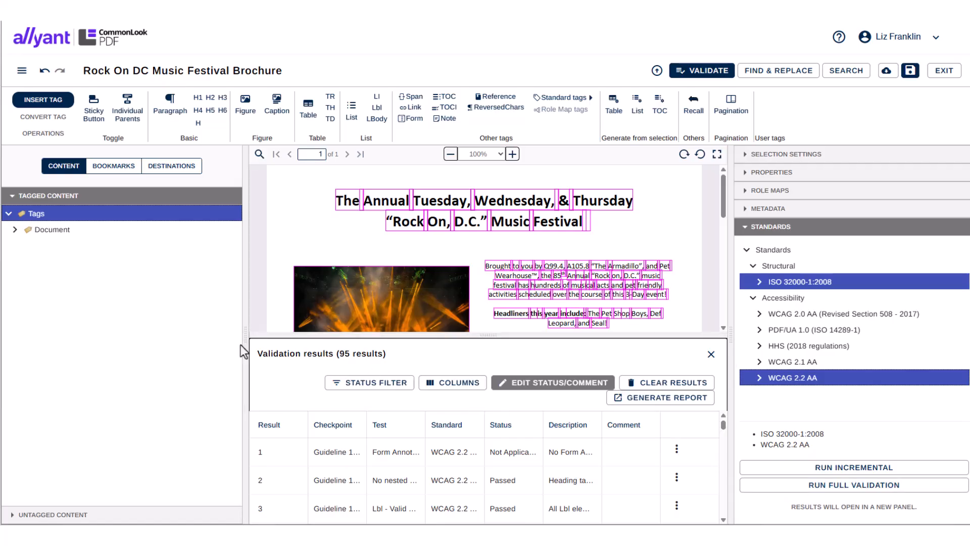
Filter the validation results to the statuses Awaiting validation, Failed, User Verification and Warning only.
left_click_drag(243, 345, 153, 331)
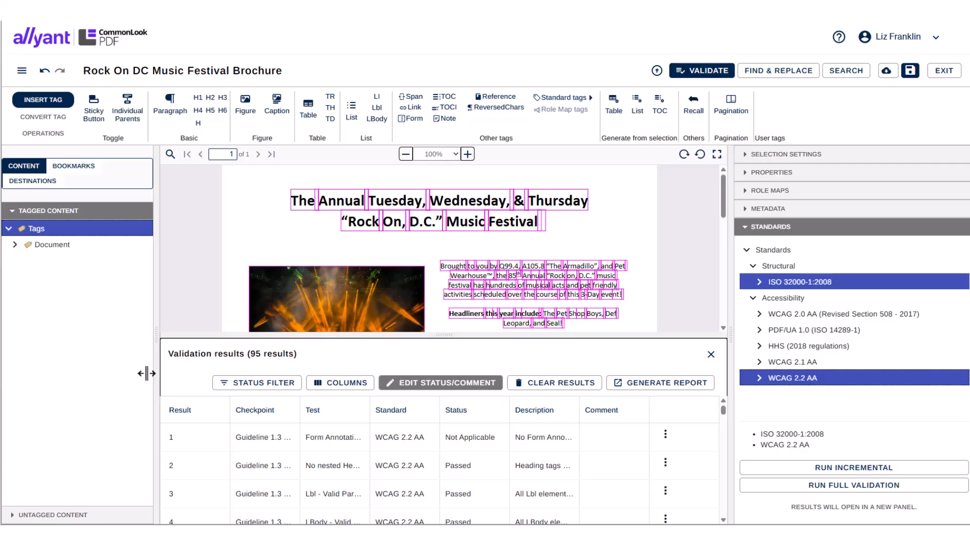
left_click(284, 396)
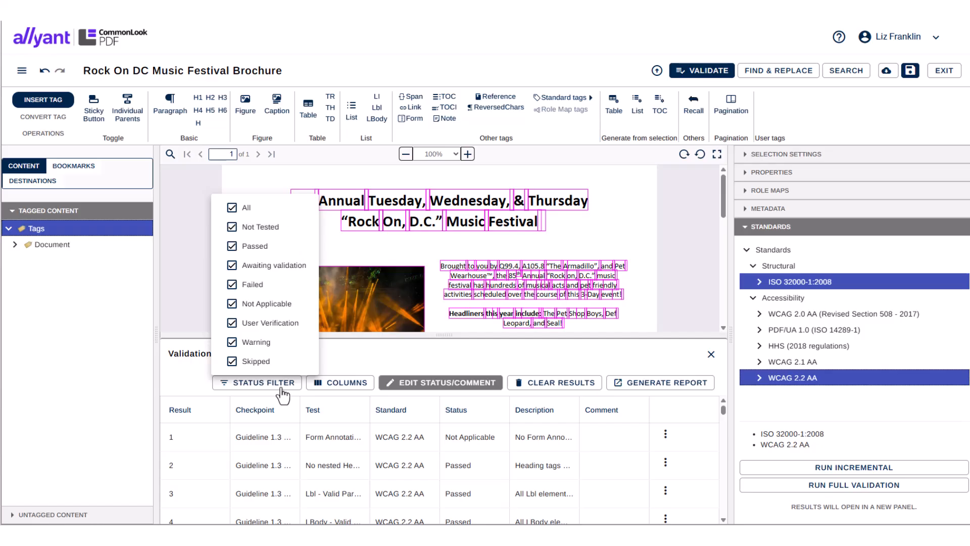
left_click(233, 212)
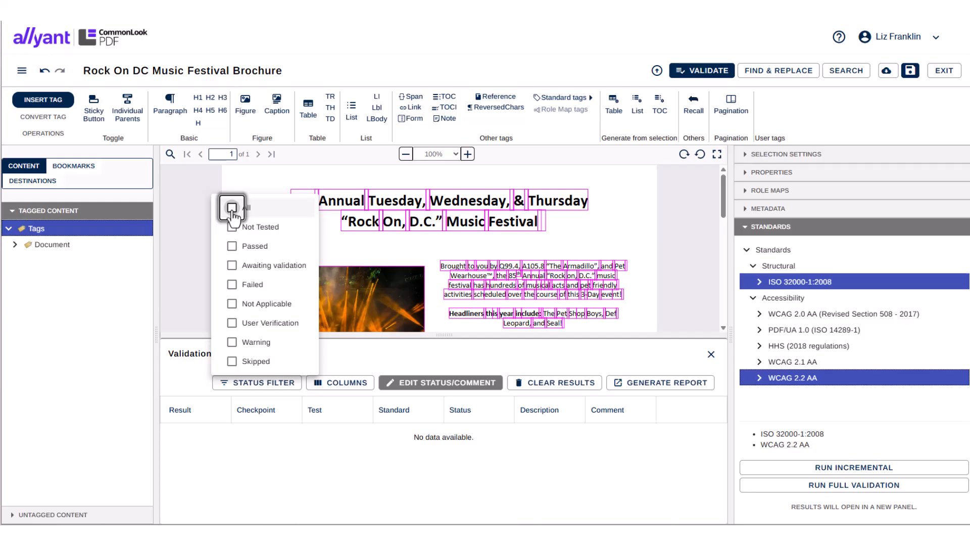
left_click(232, 267)
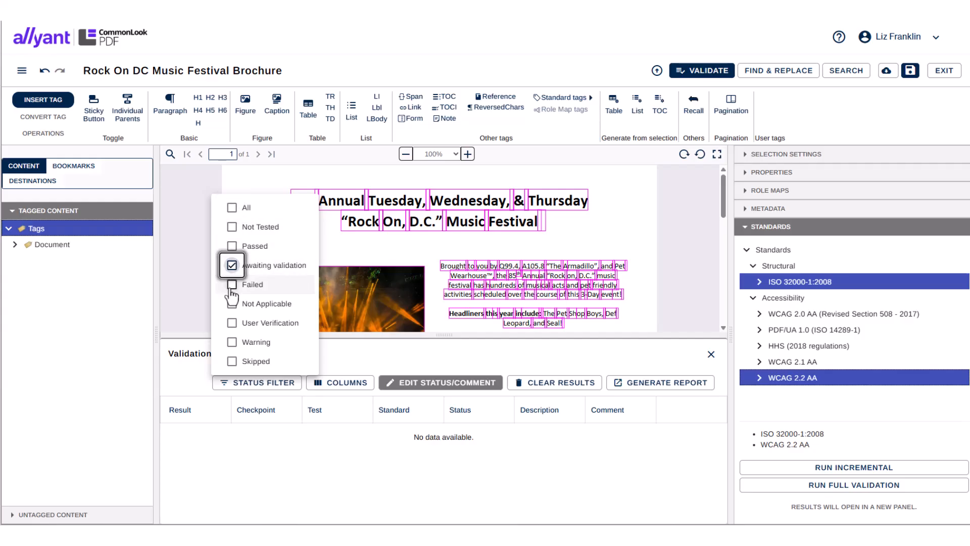
left_click(232, 284)
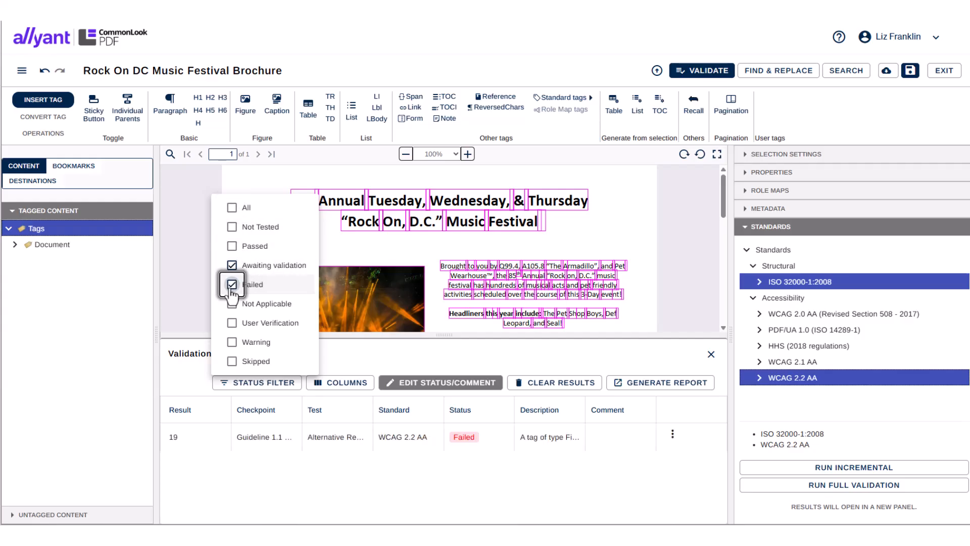
left_click(232, 323)
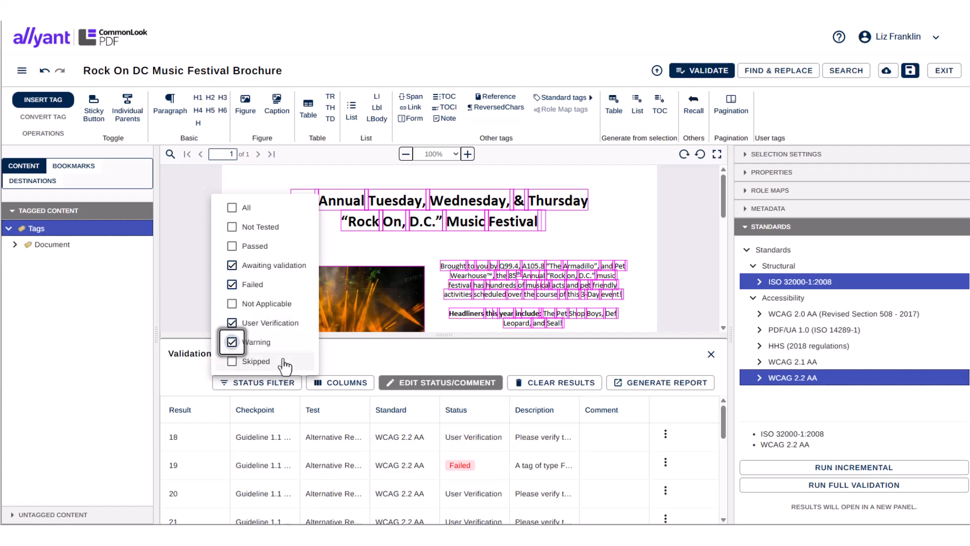
left_click(232, 342)
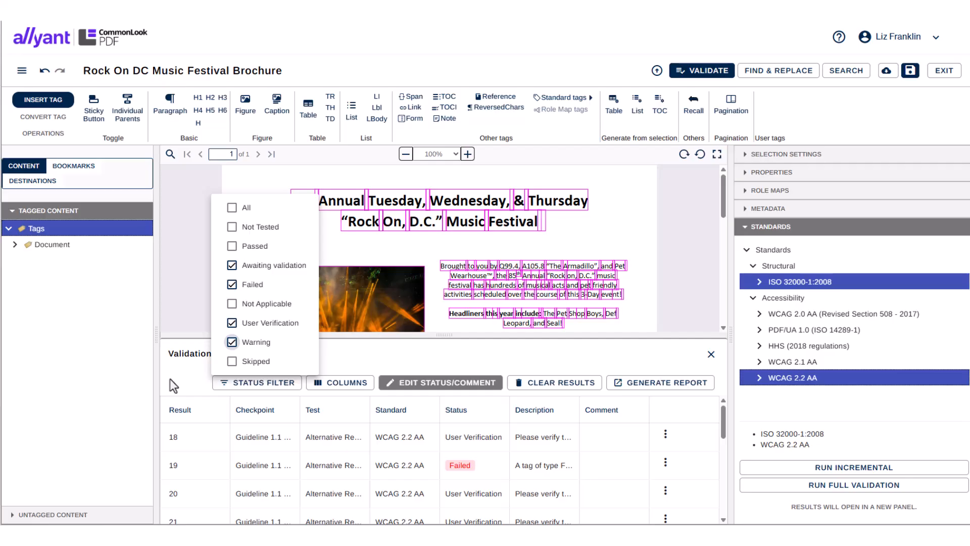
key("Escape")
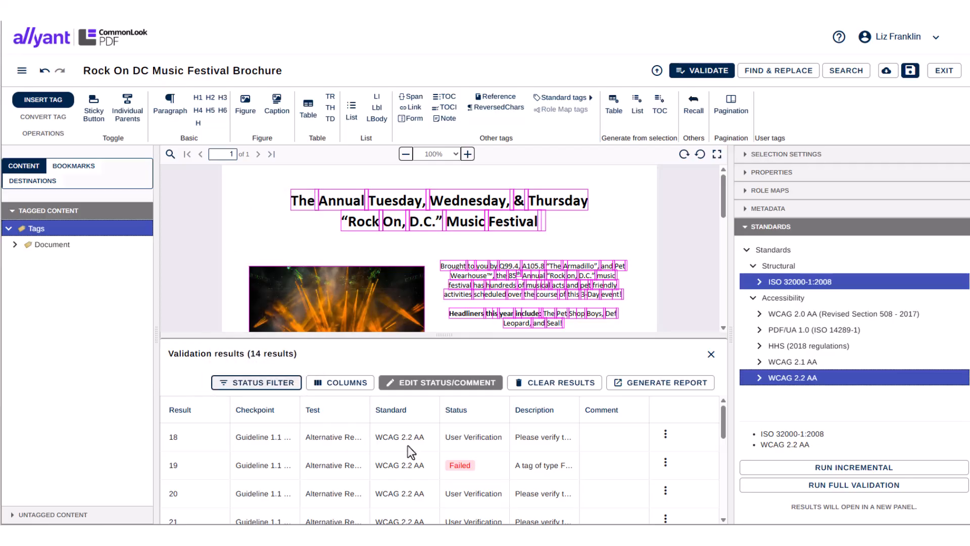
Open the fix wizard for the failed alternative text result on the Q99.4 logo figure and enlarge its pane.
left_click(488, 465)
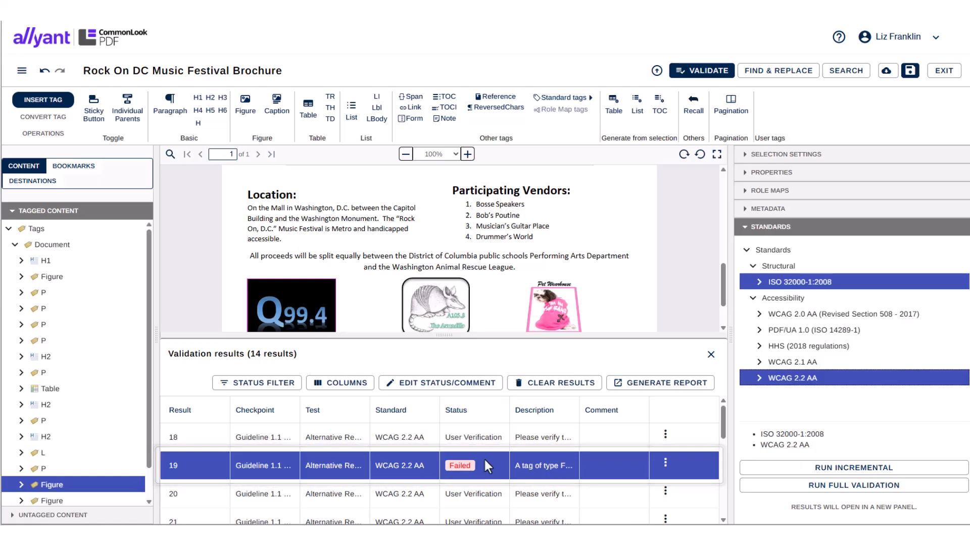
scroll(291, 293, "down", 1)
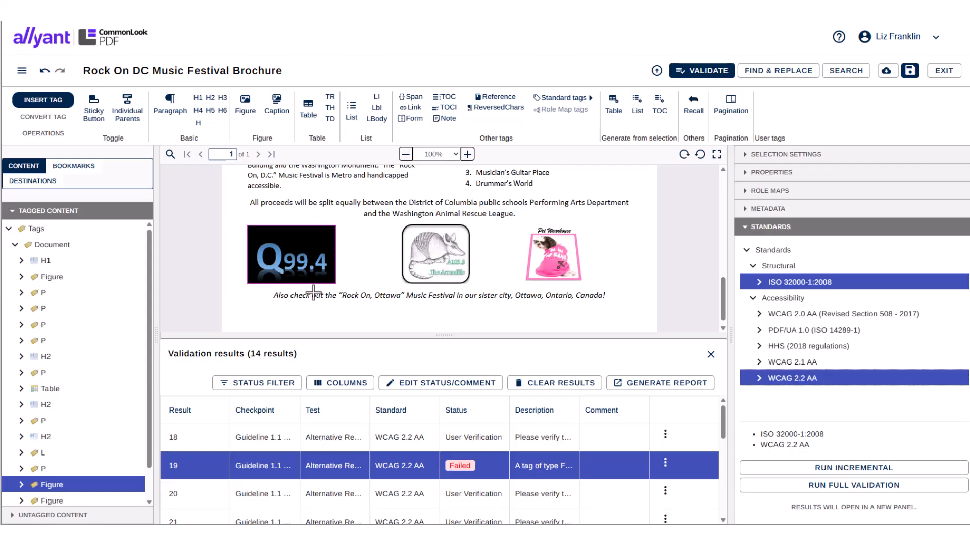
left_click(666, 465)
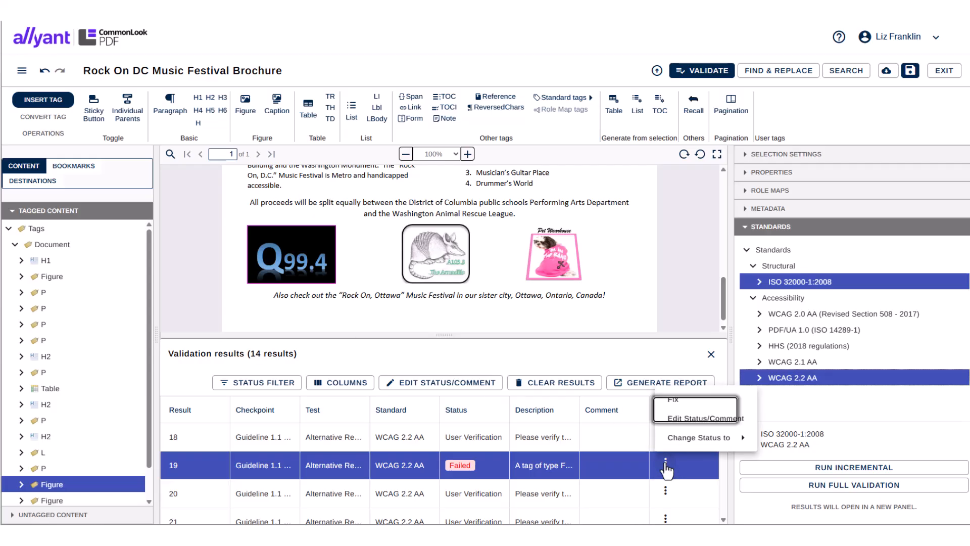
left_click(676, 402)
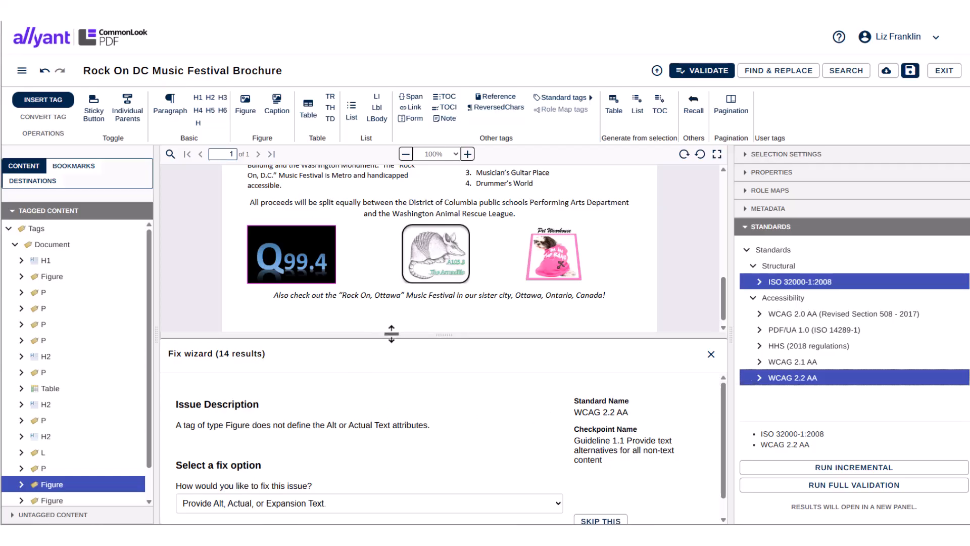
left_click_drag(392, 334, 394, 296)
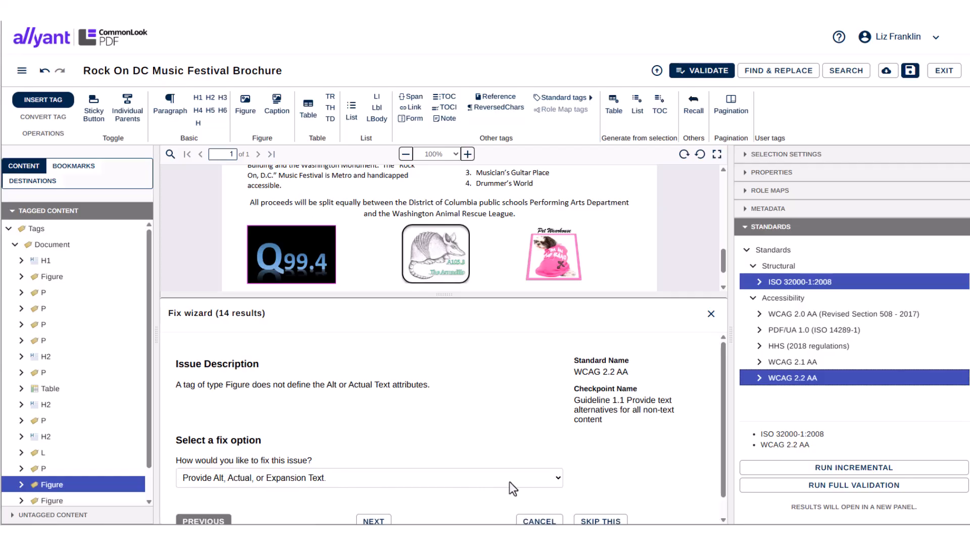
Choose to fix the Q99.4 logo figure by providing alternative text, using the option Provide Alt text for tag.
left_click(555, 480)
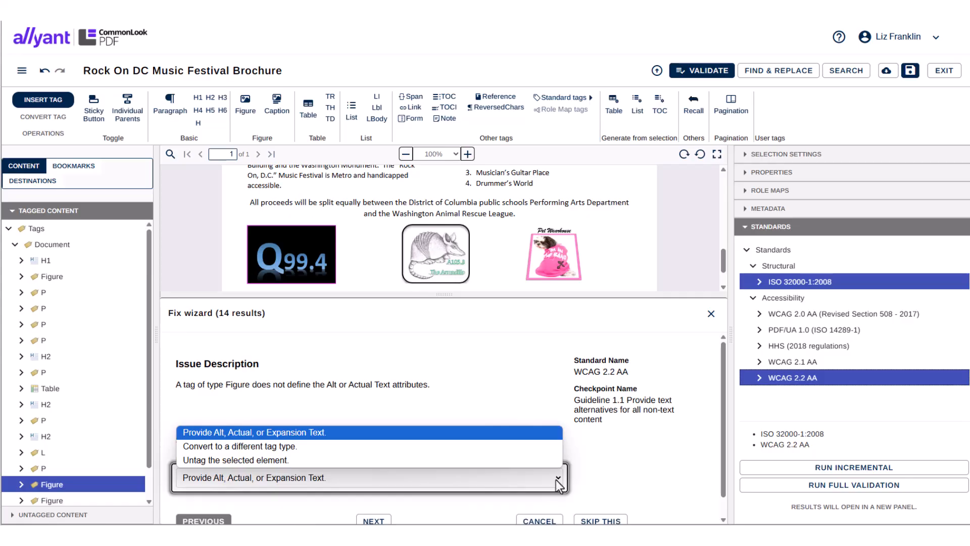
left_click(538, 436)
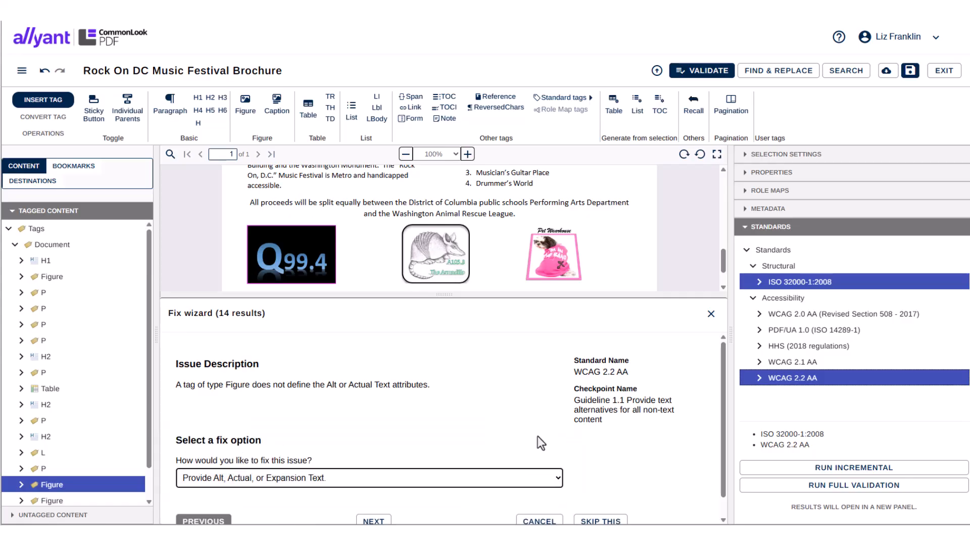
left_click_drag(450, 277, 450, 229)
scroll(596, 461, "down", 1)
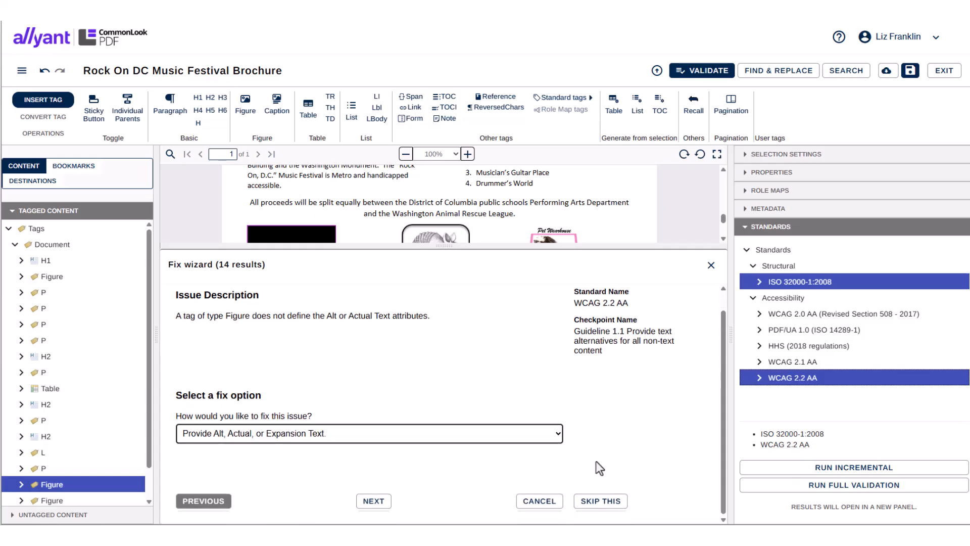
left_click(377, 501)
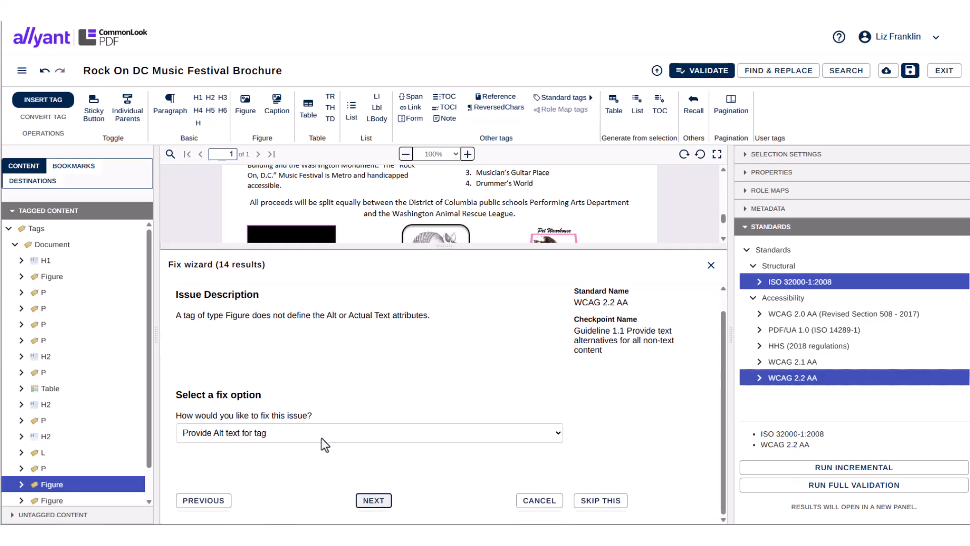
left_click(368, 503)
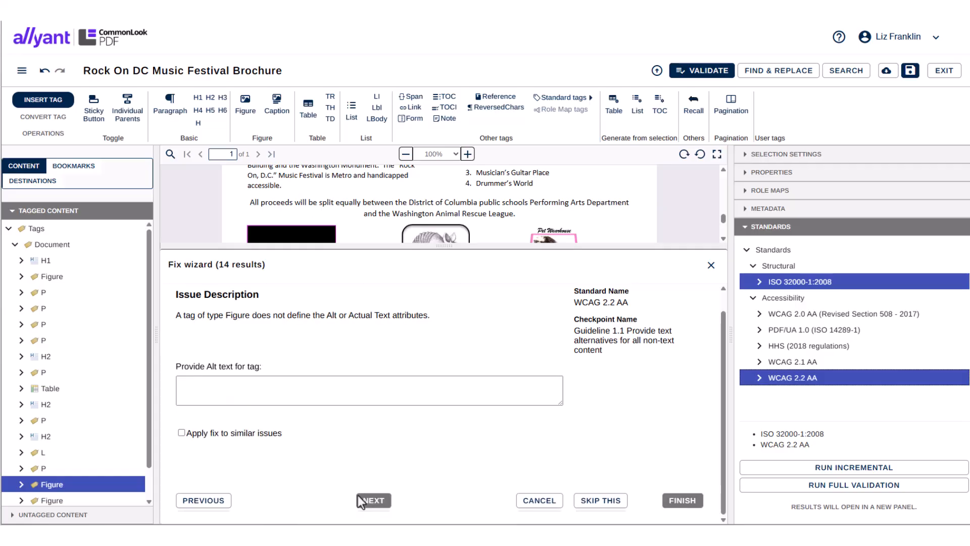
Enter the Alt text "Logo for radio station Q 99.4" for the Q99.4 logo figure and finish the fix.
left_click(213, 388)
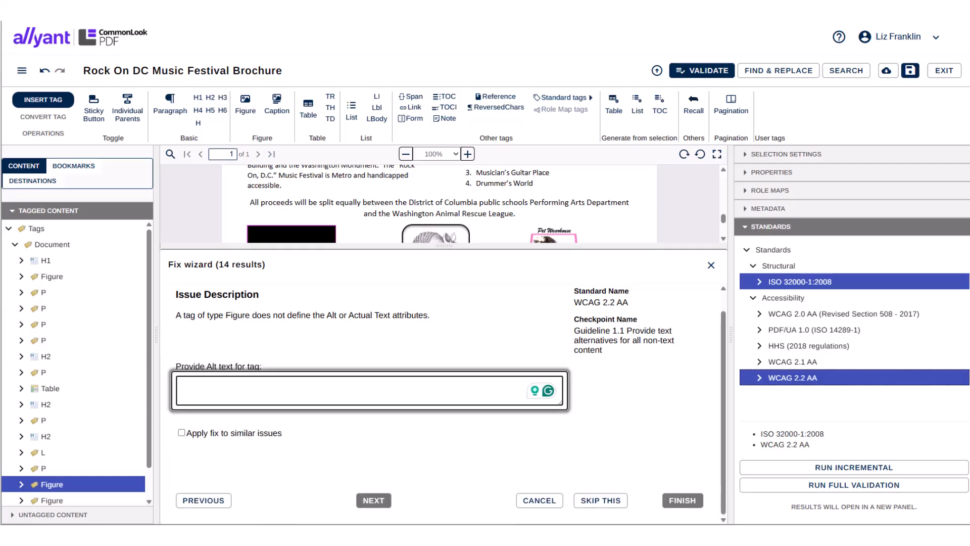
type("Logo f")
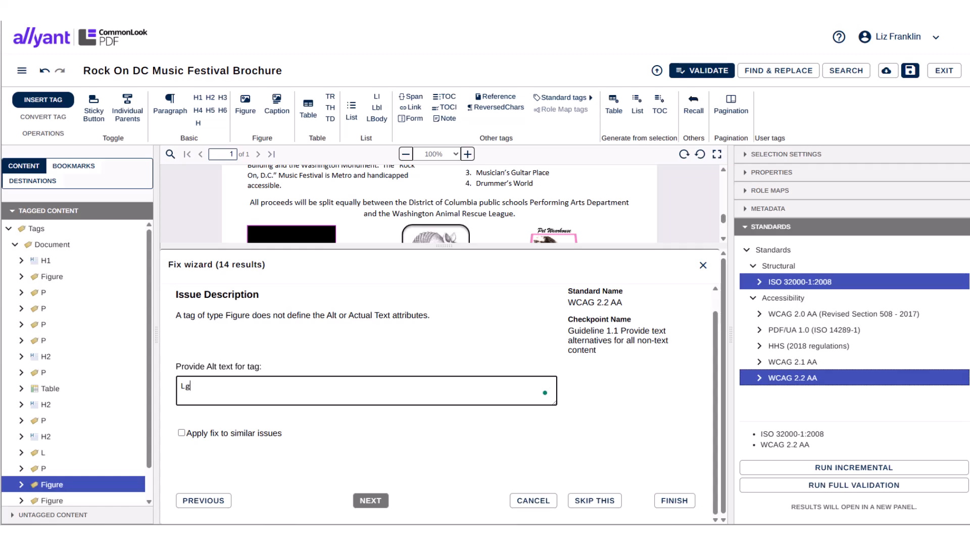
type("or radio station Q 99.4")
left_click(676, 502)
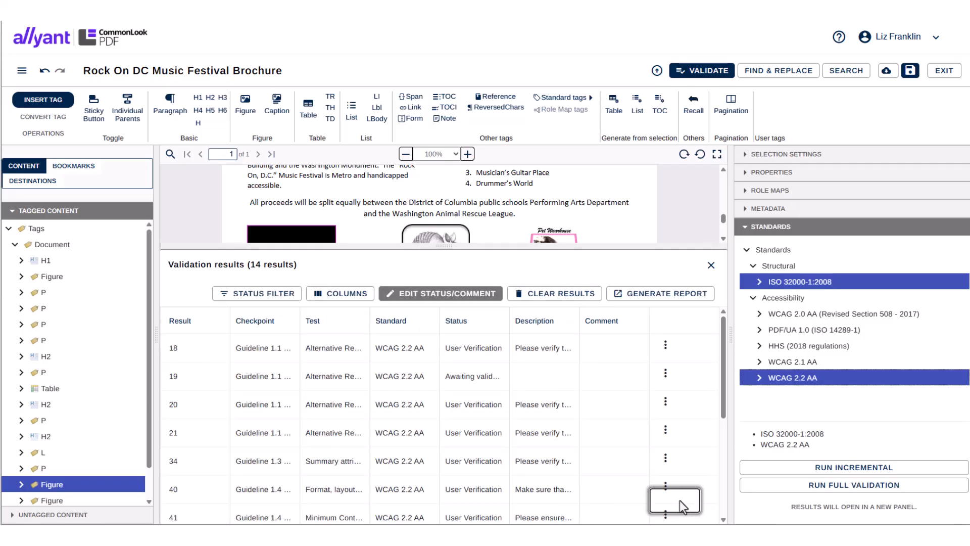
Change the status of the Guideline 3.2 header/footer pagination artifacts warning to Passed.
scroll(502, 460, "down", 5)
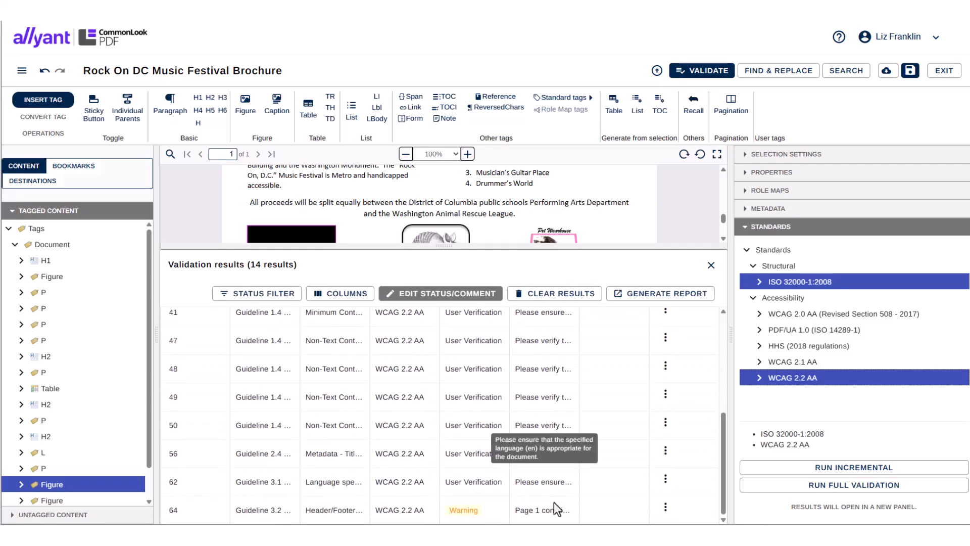
left_click(666, 508)
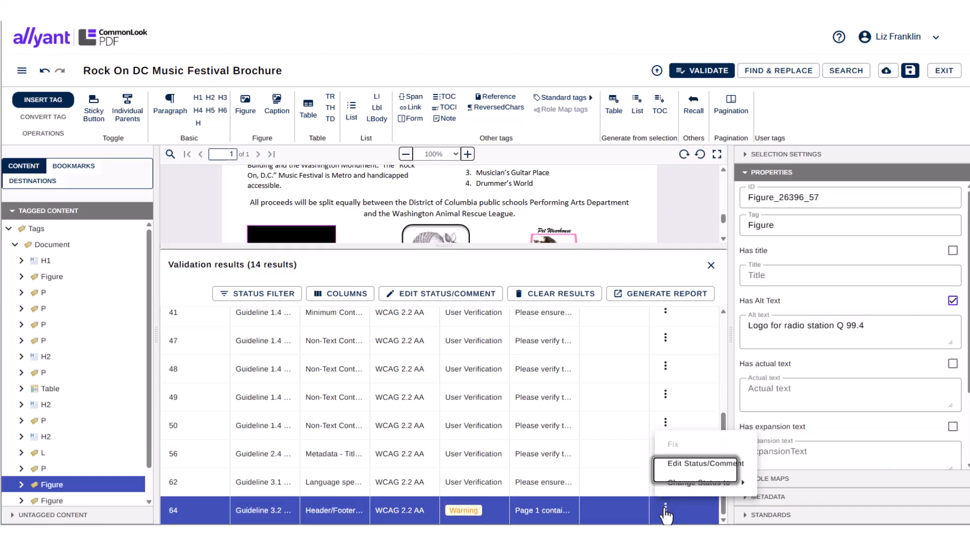
left_click(692, 464)
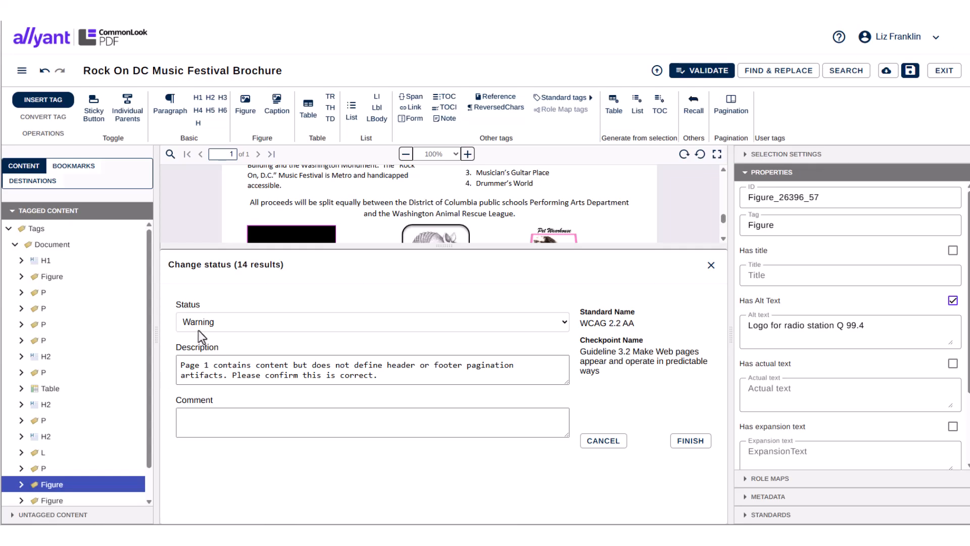
left_click(563, 320)
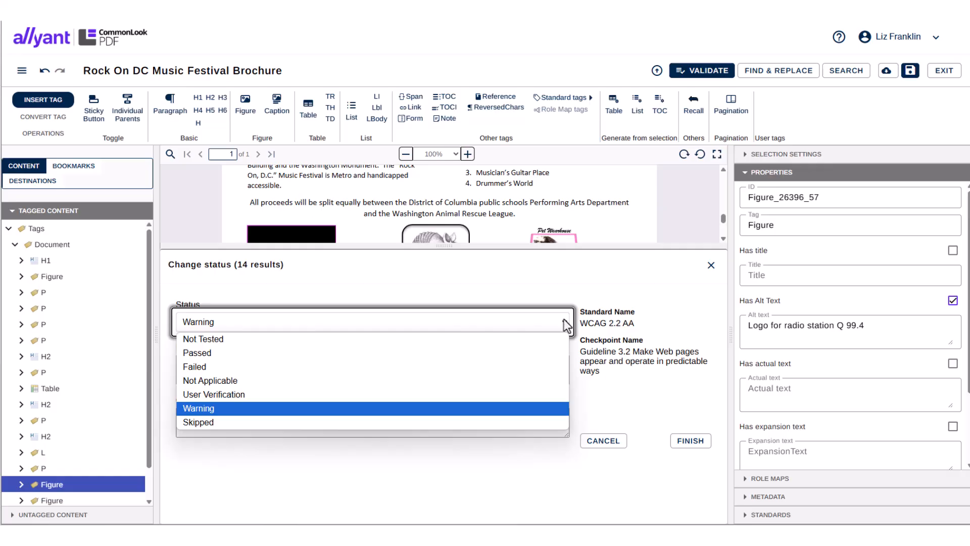
left_click(524, 352)
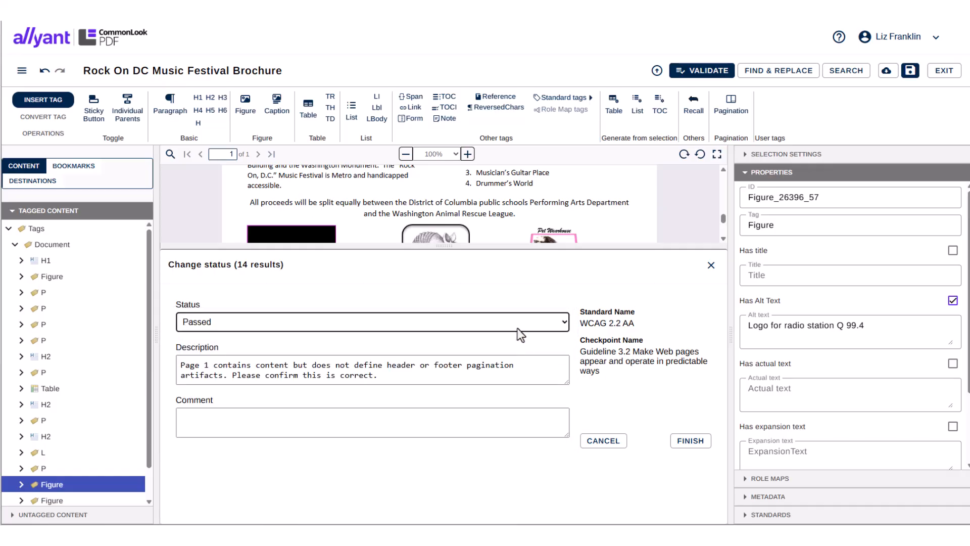
left_click(684, 443)
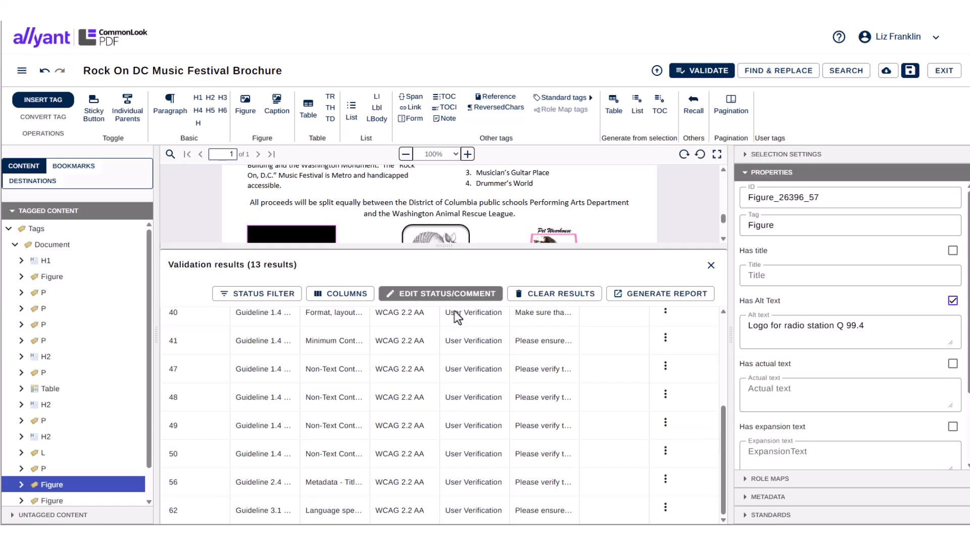
Review the concert photo's alternative text result against the page and change its status to Passed.
scroll(457, 487, "up", 5)
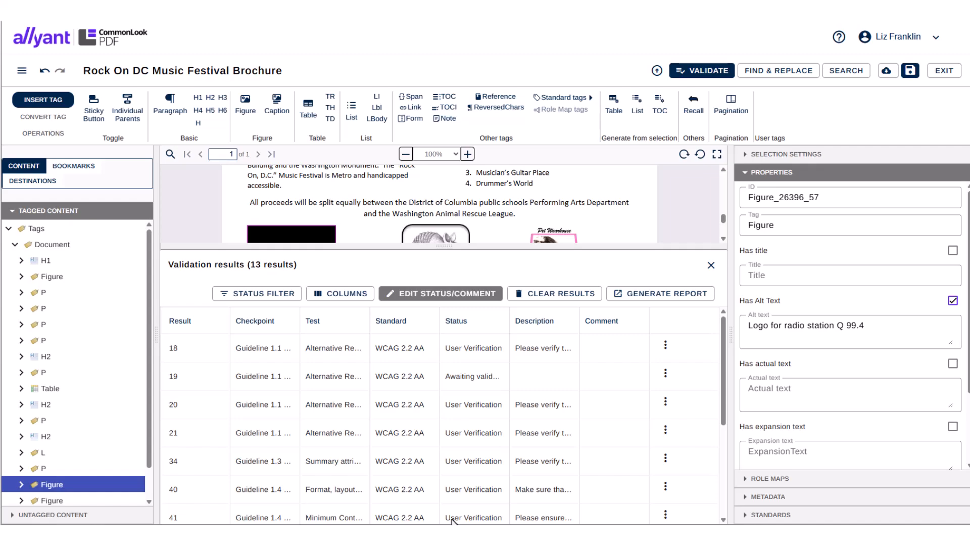
left_click(471, 350)
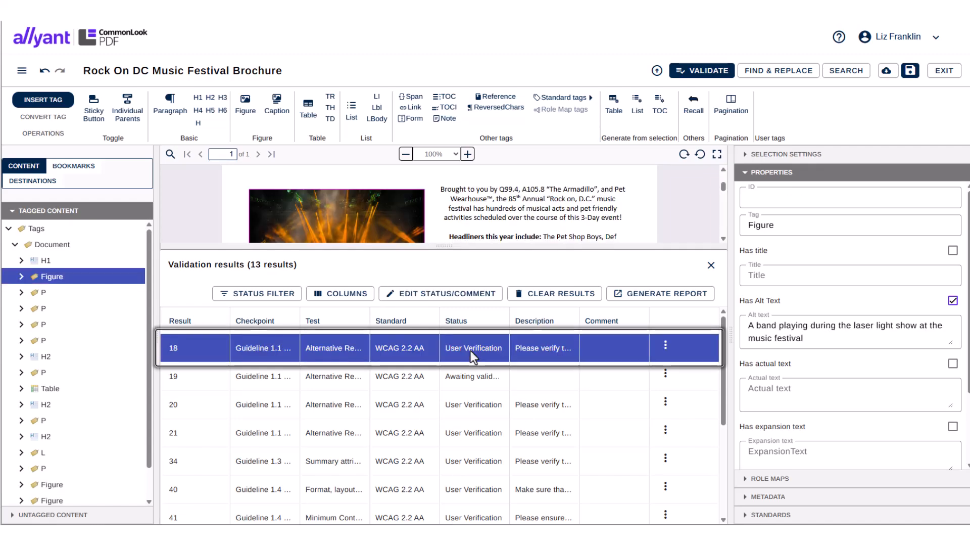
left_click_drag(444, 246, 447, 325)
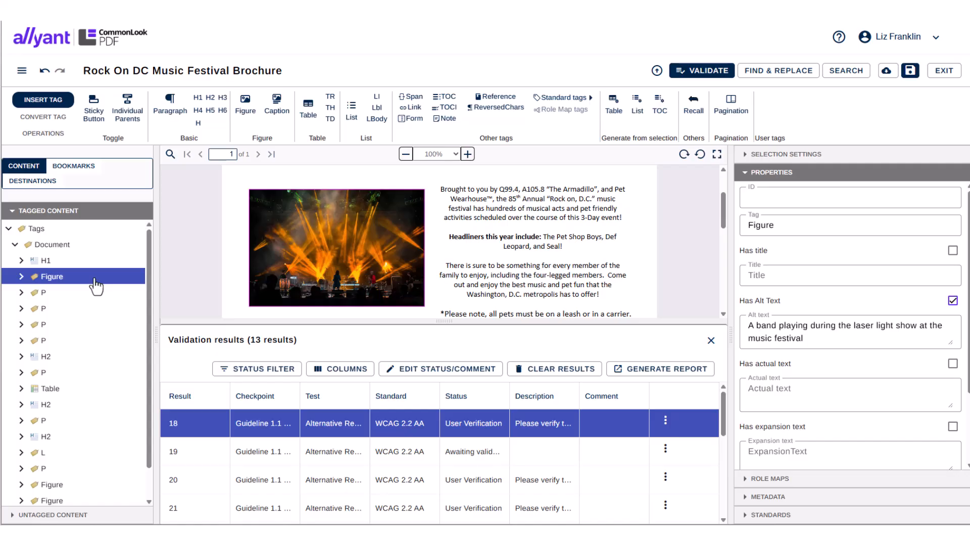
left_click(666, 420)
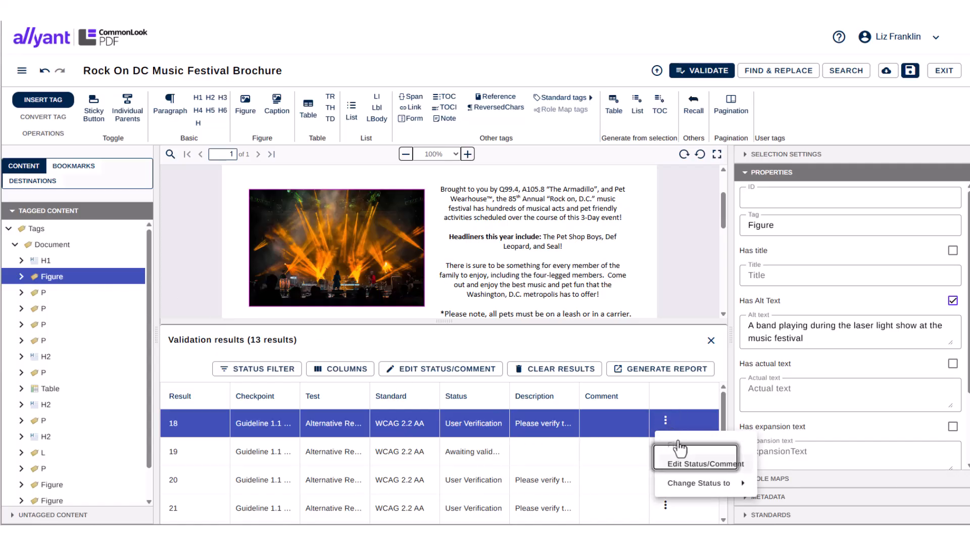
left_click(686, 465)
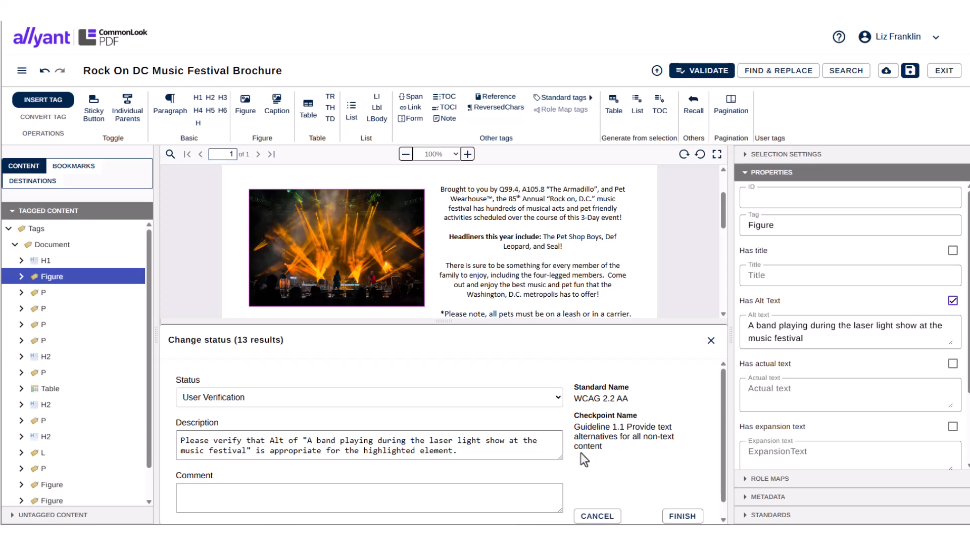
left_click(558, 394)
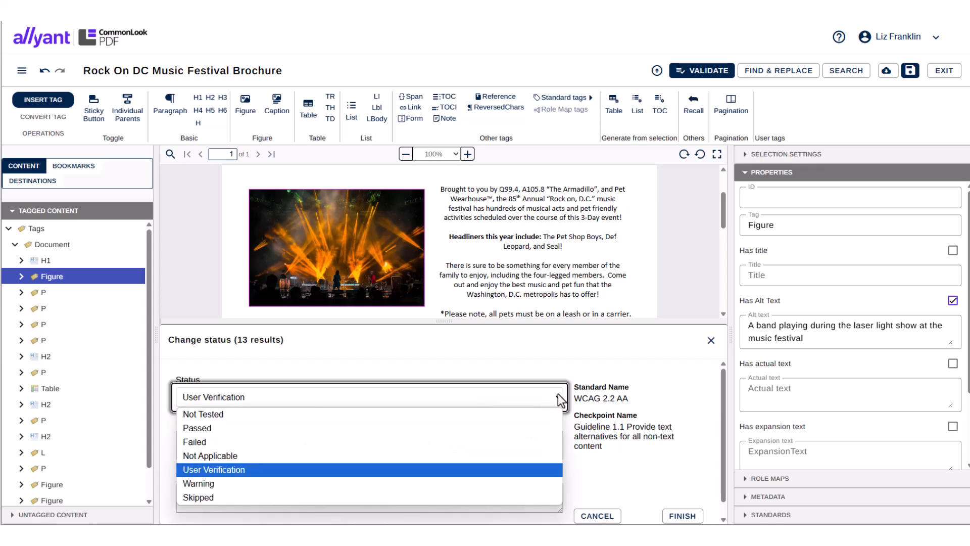
left_click(542, 426)
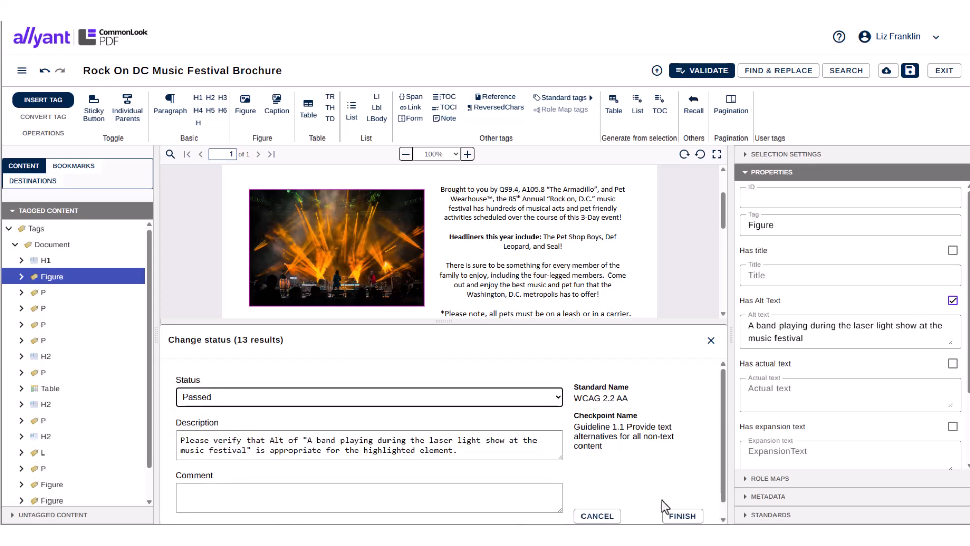
left_click(682, 515)
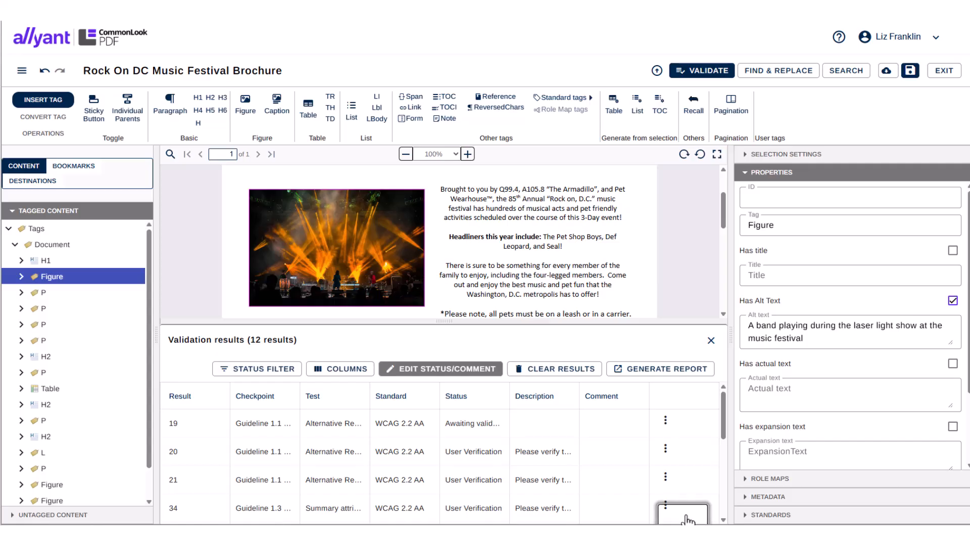
Review the alternative text results for the A 105.8 and Pet Wearhouse logos and change both statuses to Passed together.
left_click(534, 448)
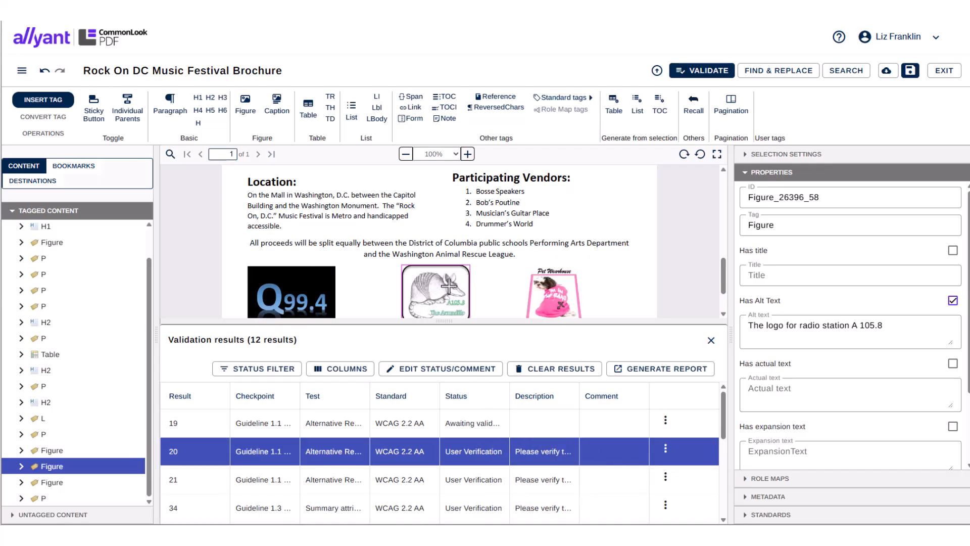
left_click(540, 479)
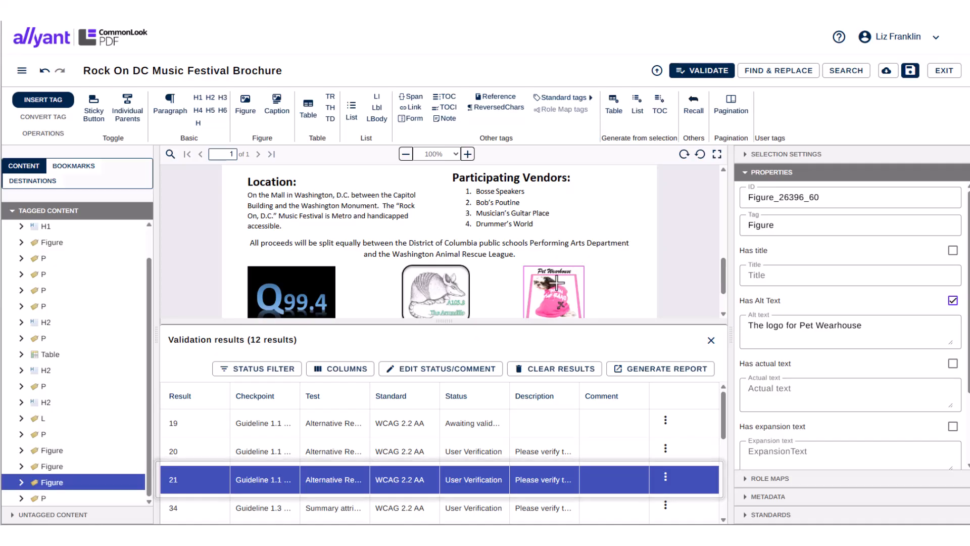
left_click(541, 453, "ctrl")
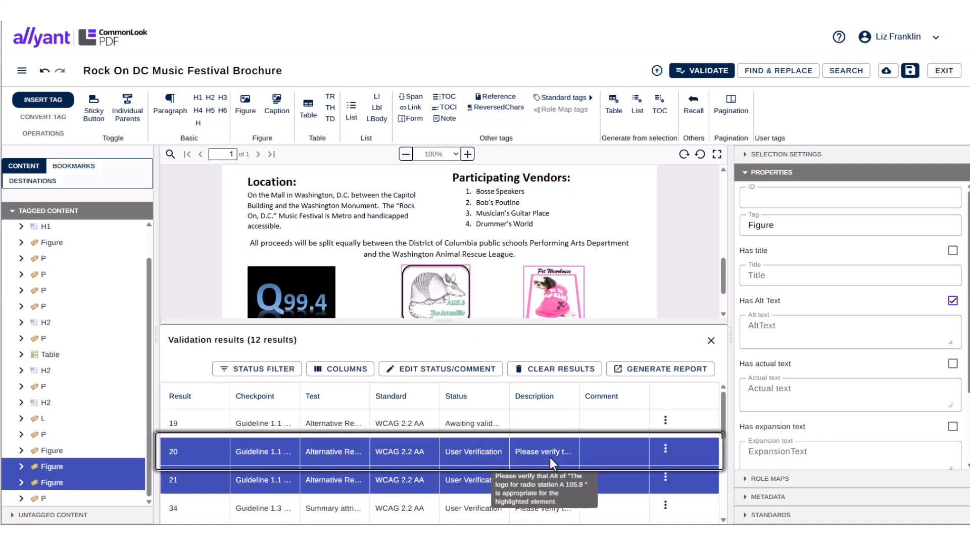
left_click(665, 450)
mouse_move(708, 423)
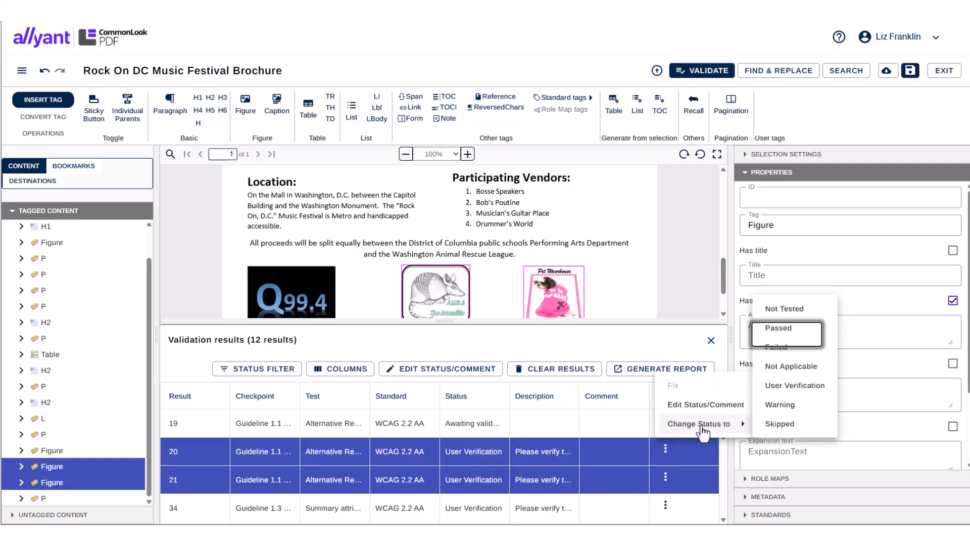
left_click(785, 328)
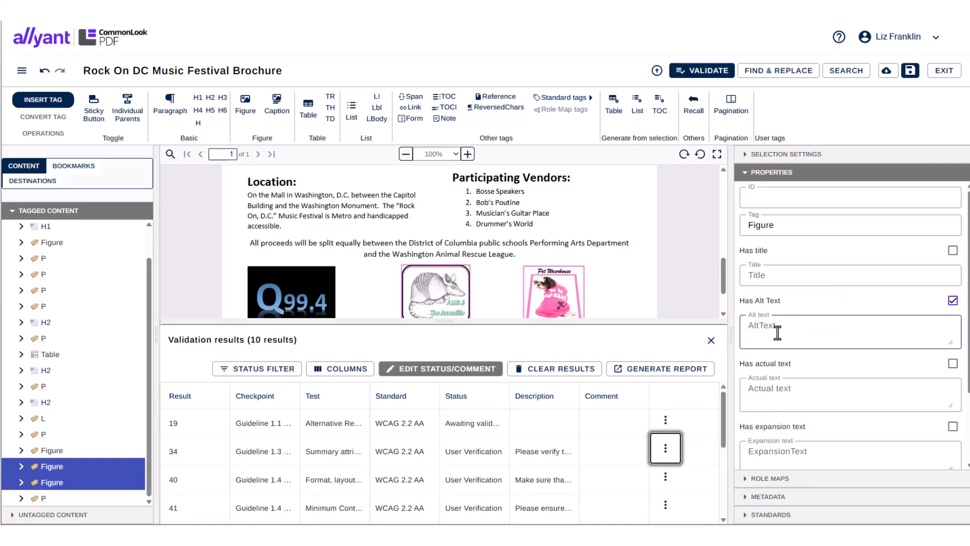
Change the status of the ticket price table's Summary attribute result to Passed.
left_click(548, 451)
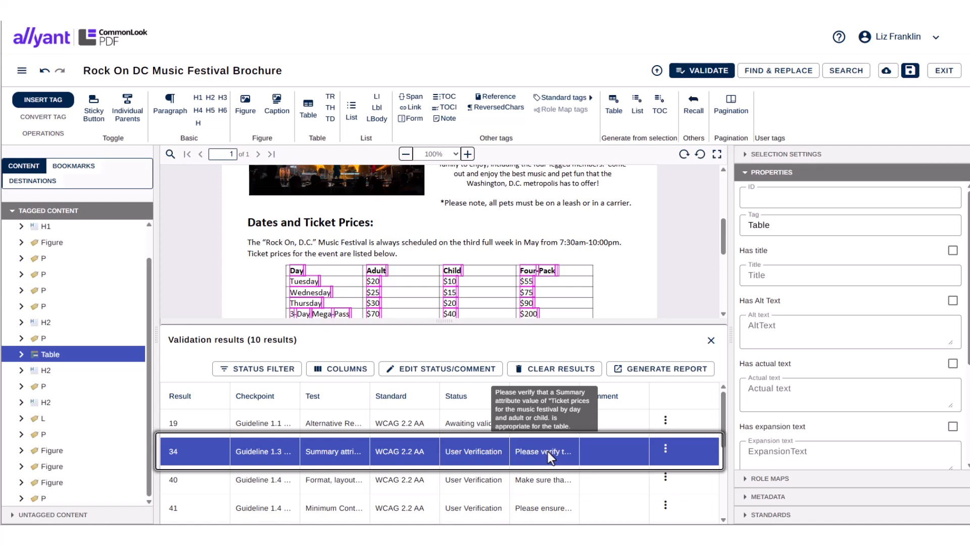
left_click(666, 449)
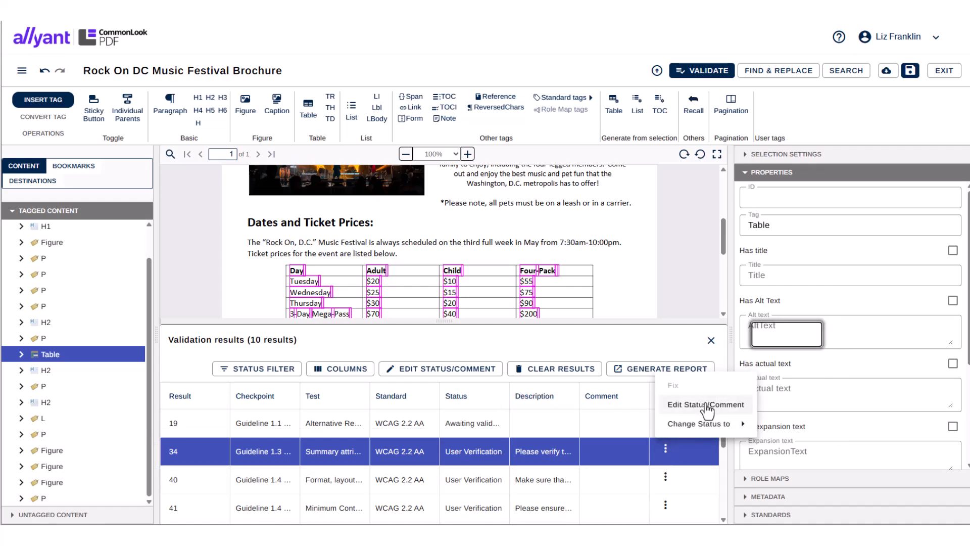
mouse_move(708, 424)
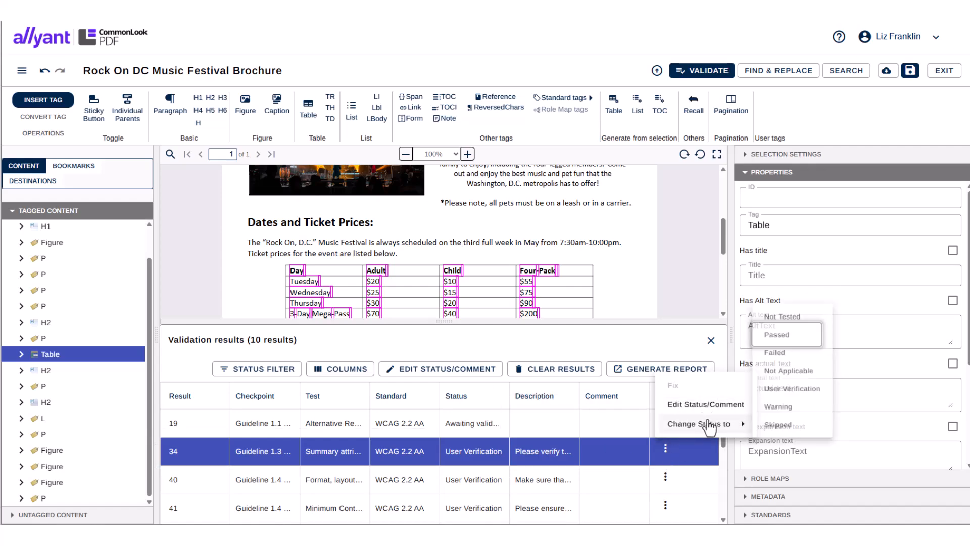
left_click(786, 334)
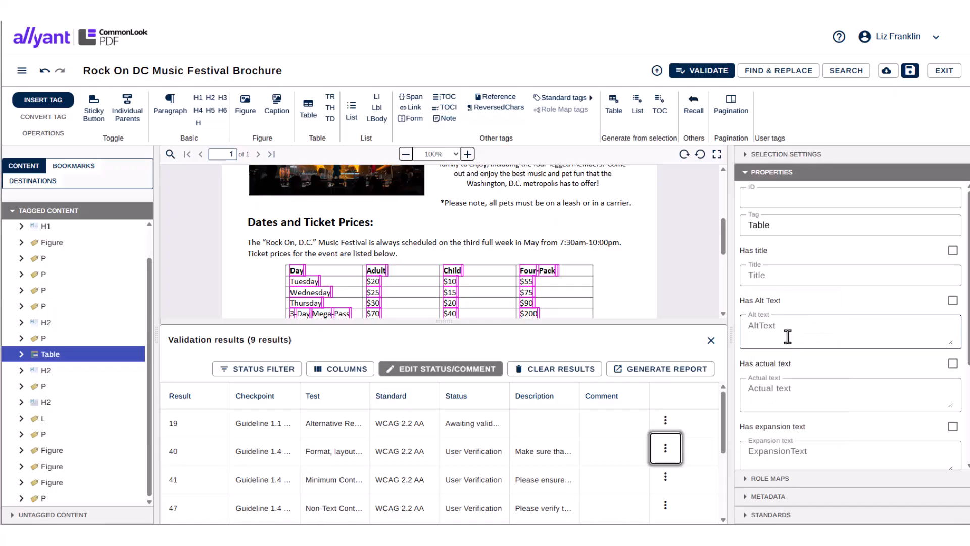
Change the status of the Guideline 1.4 format and layout verification result to Passed.
left_click(530, 450)
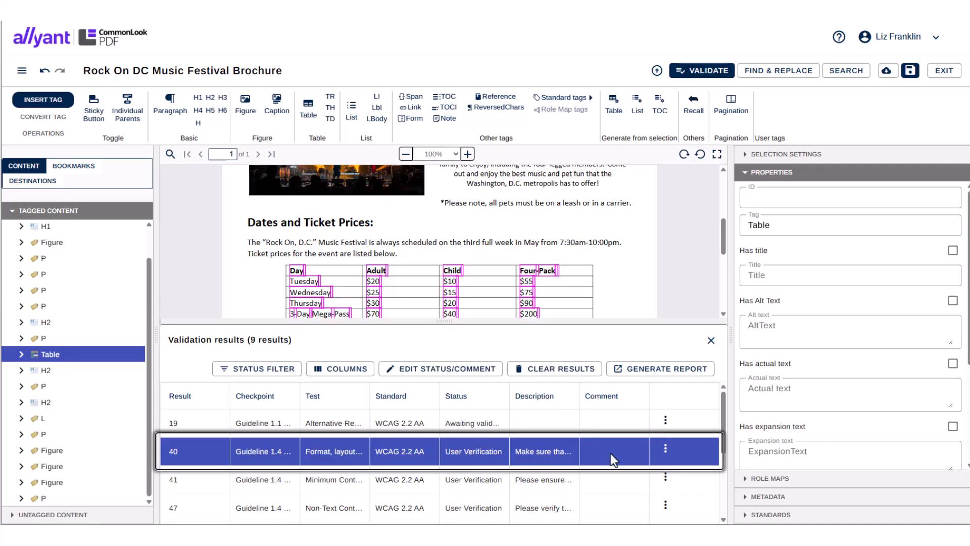
left_click(666, 449)
mouse_move(703, 423)
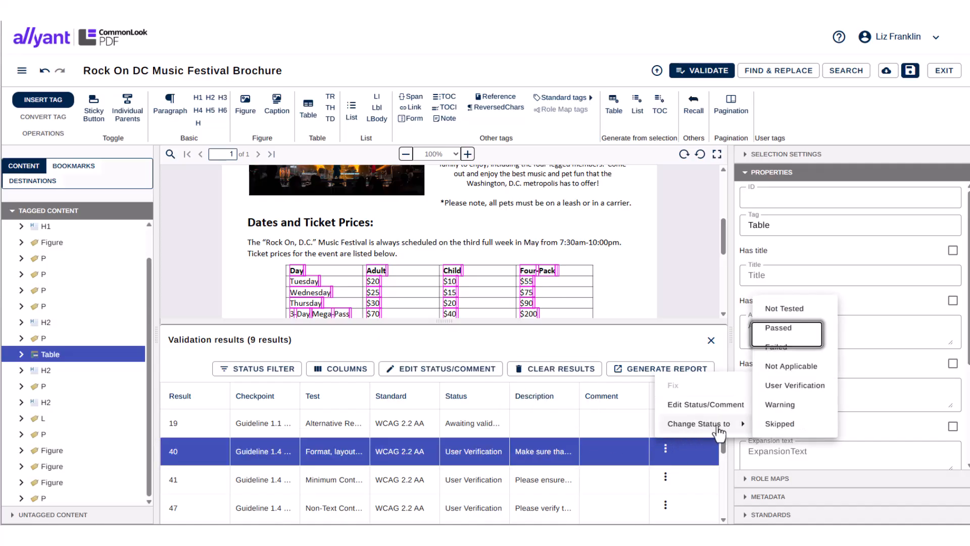
left_click(781, 329)
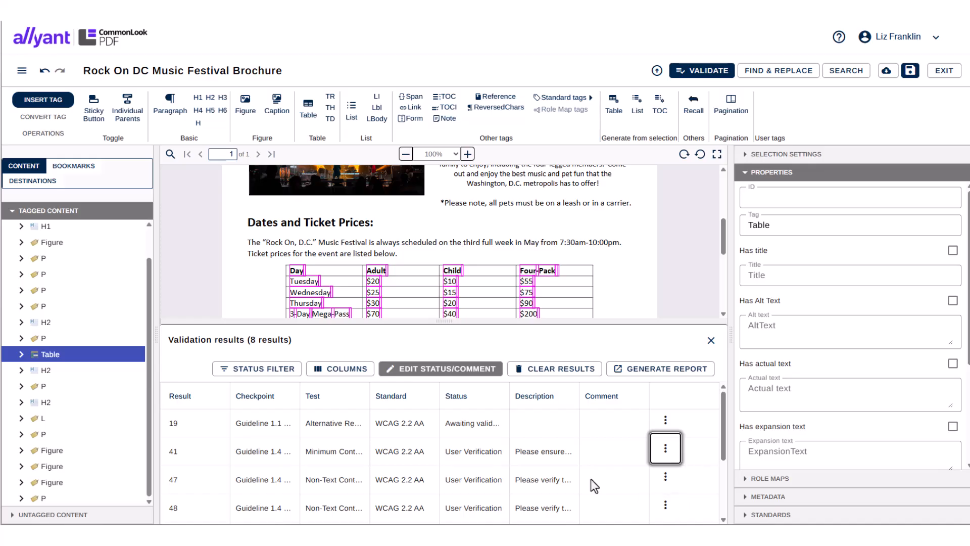
Change the status of the Guideline 1.4 minimum contrast result to Passed.
left_click(539, 456)
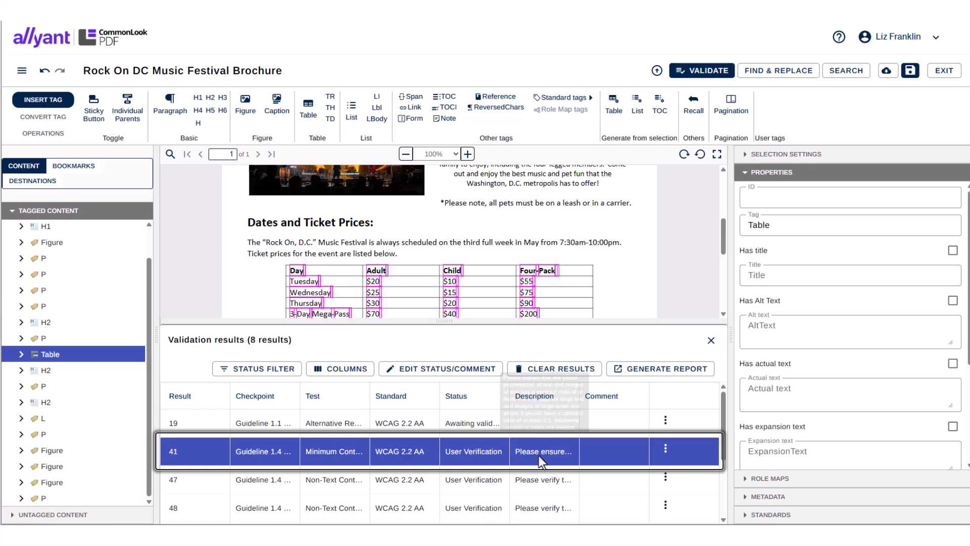
left_click(665, 449)
left_click(683, 427)
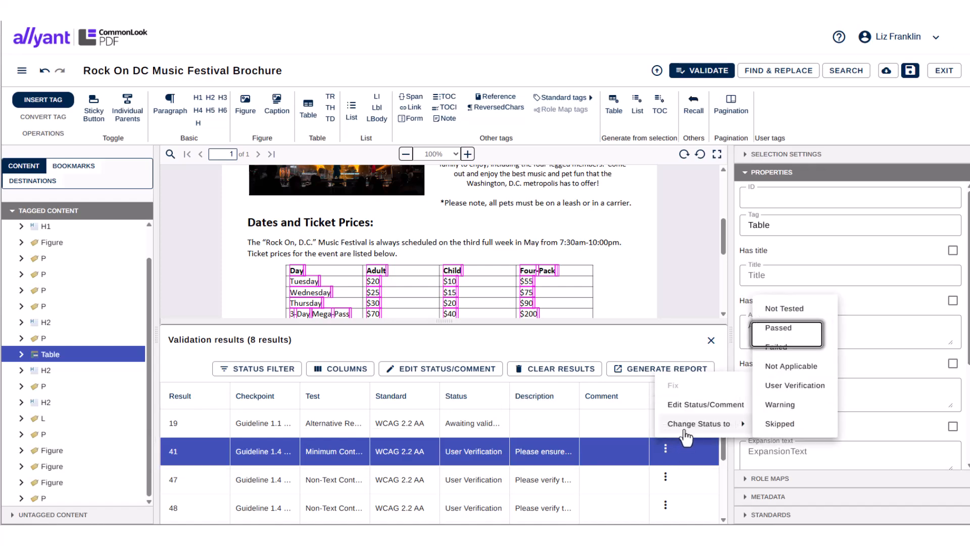
left_click(767, 331)
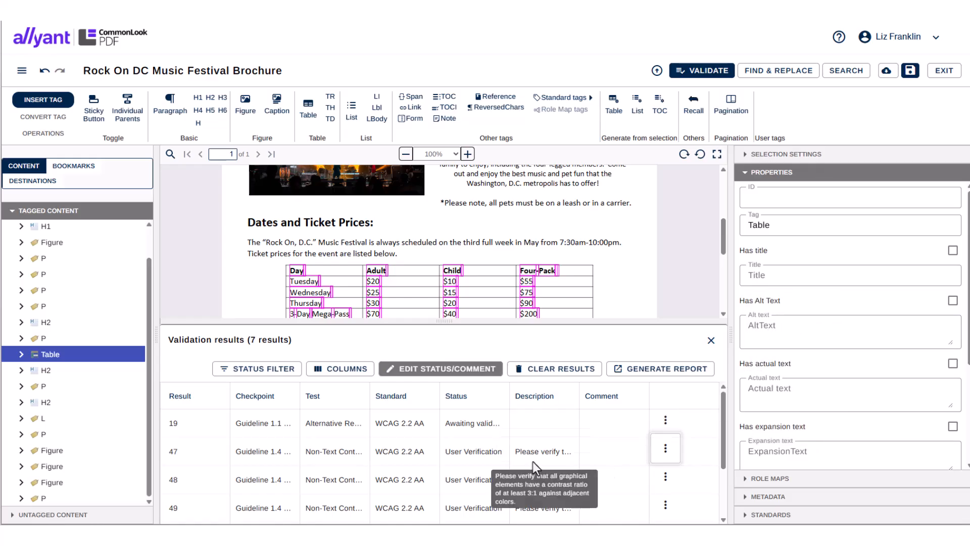
Review the four non-text contrast results for the concert photo and the three logos, and change their statuses to Passed together.
scroll(486, 457, "down", 1)
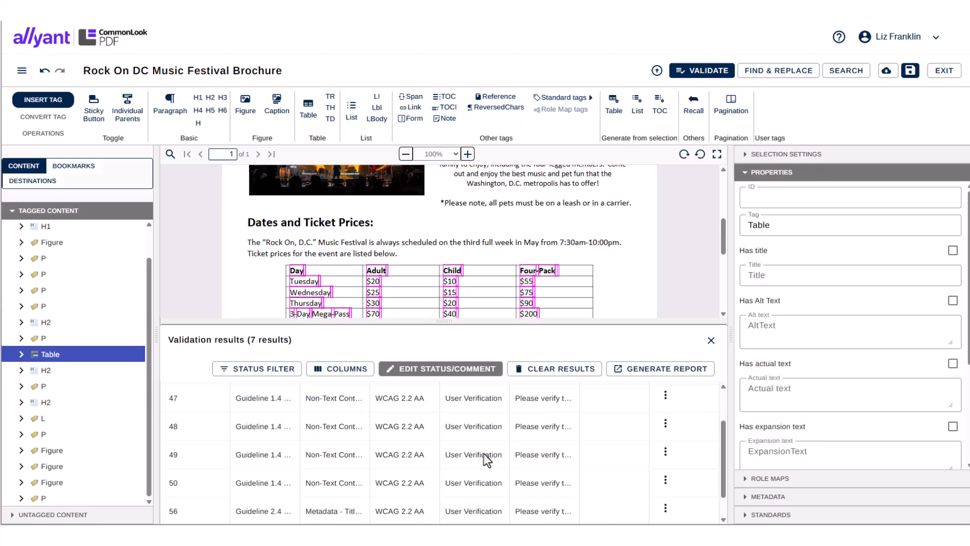
left_click(482, 403)
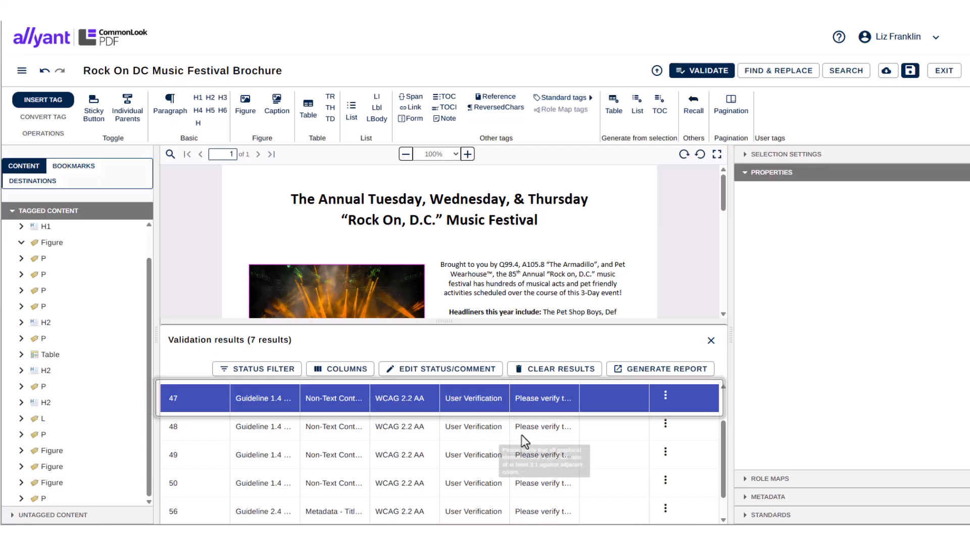
left_click(535, 429)
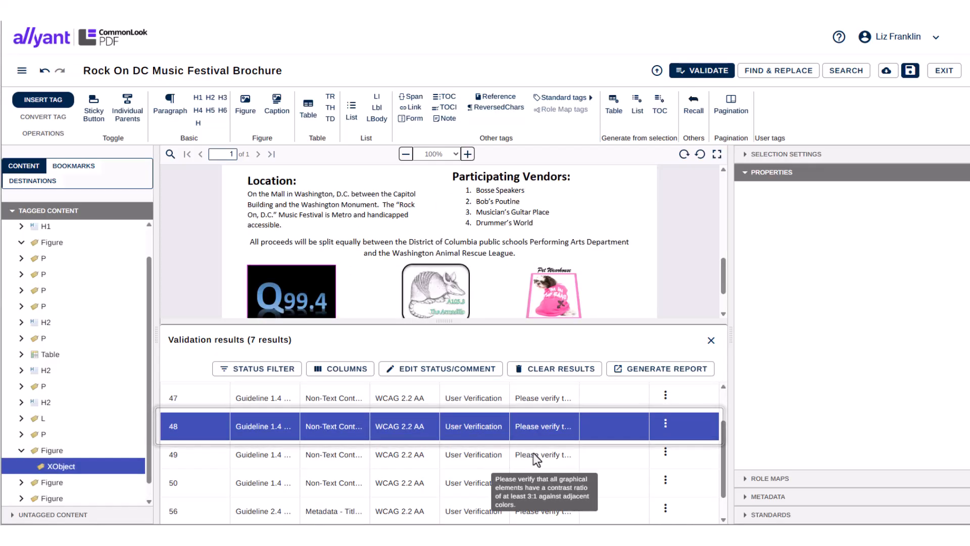
left_click(533, 453)
scroll(530, 453, "down", 1)
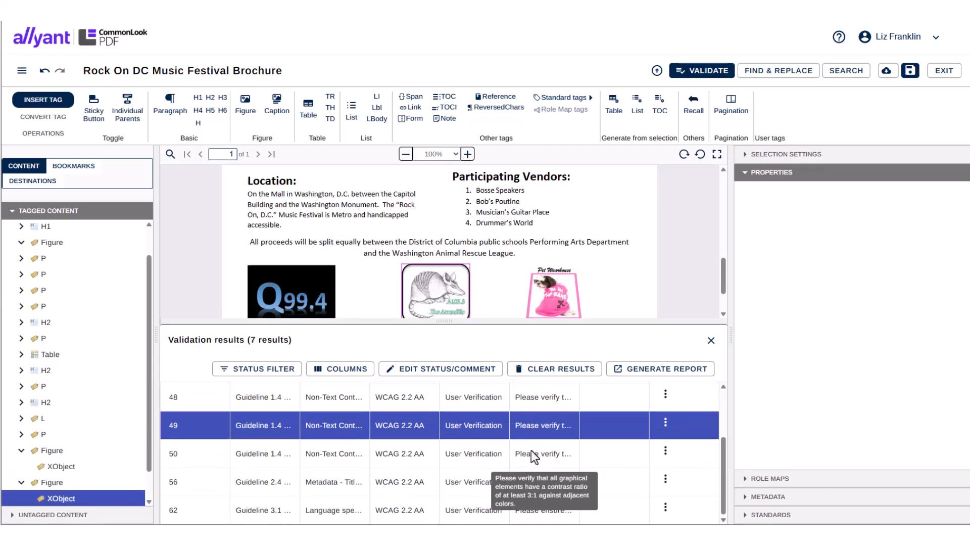
left_click(532, 450)
scroll(526, 427, "up", 3)
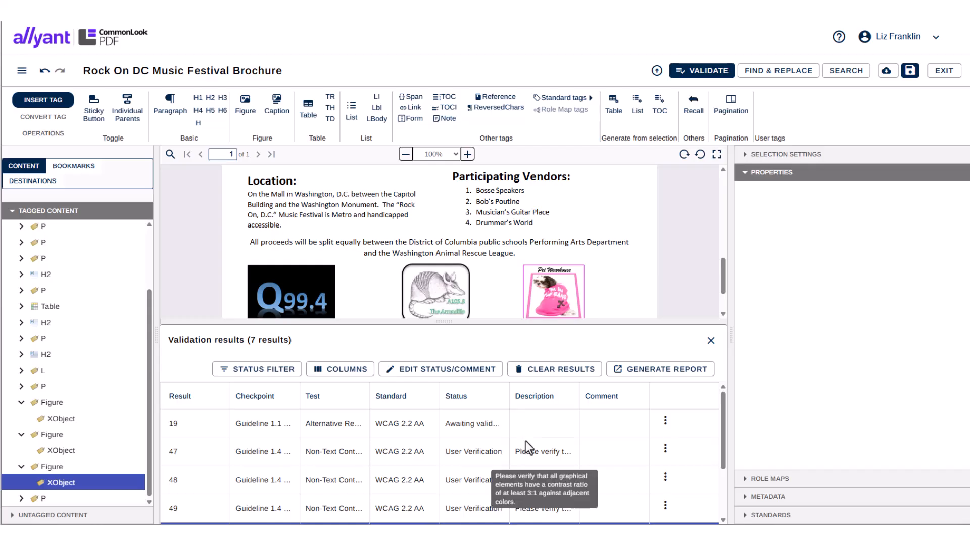
left_click(528, 450, "shift")
left_click(666, 450)
mouse_move(728, 428)
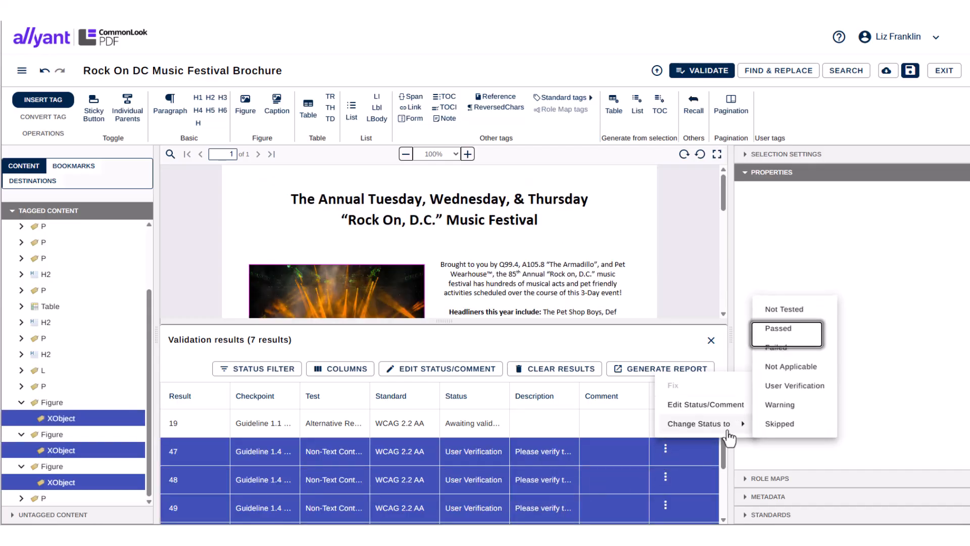
left_click(789, 367)
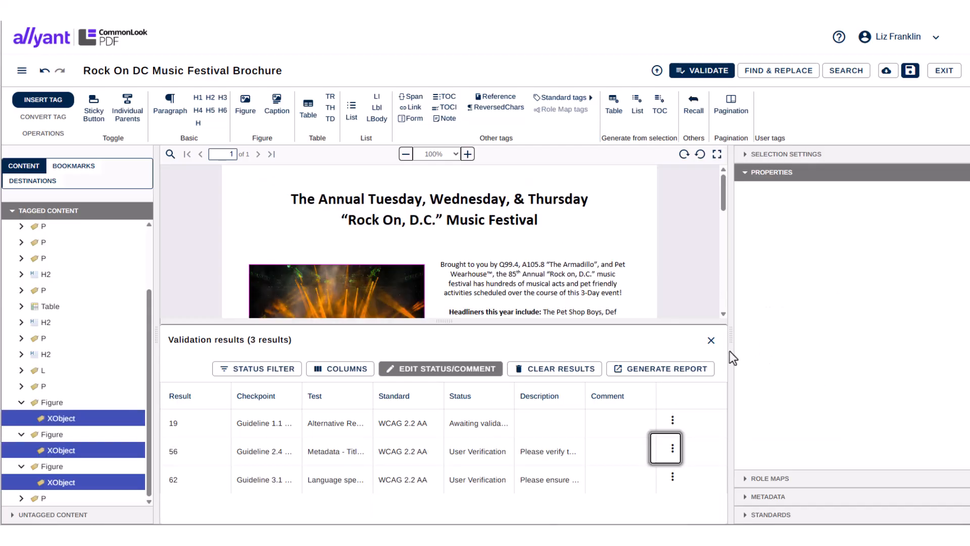
Check the Guideline 2.4 metadata title result against the document title and change its status to Passed.
left_click(529, 452)
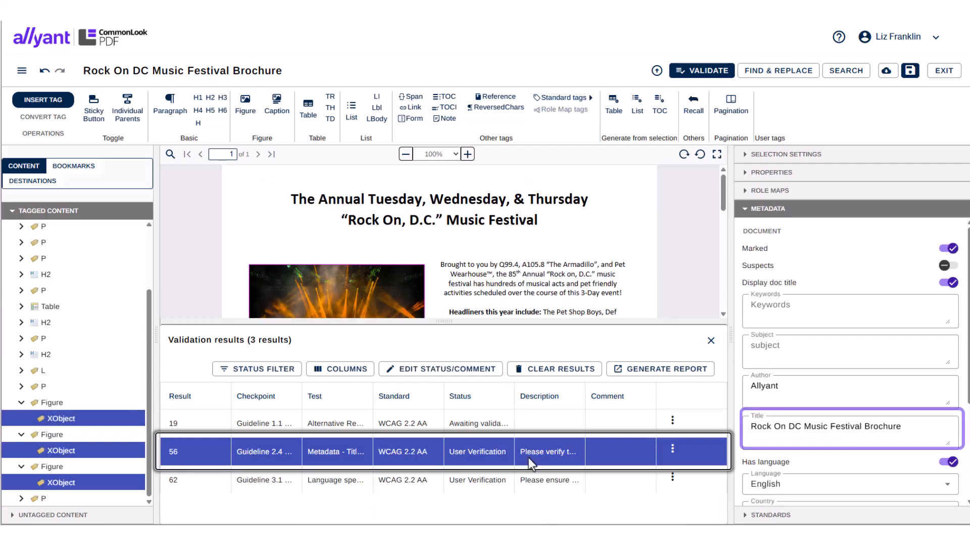
left_click(673, 449)
mouse_move(675, 427)
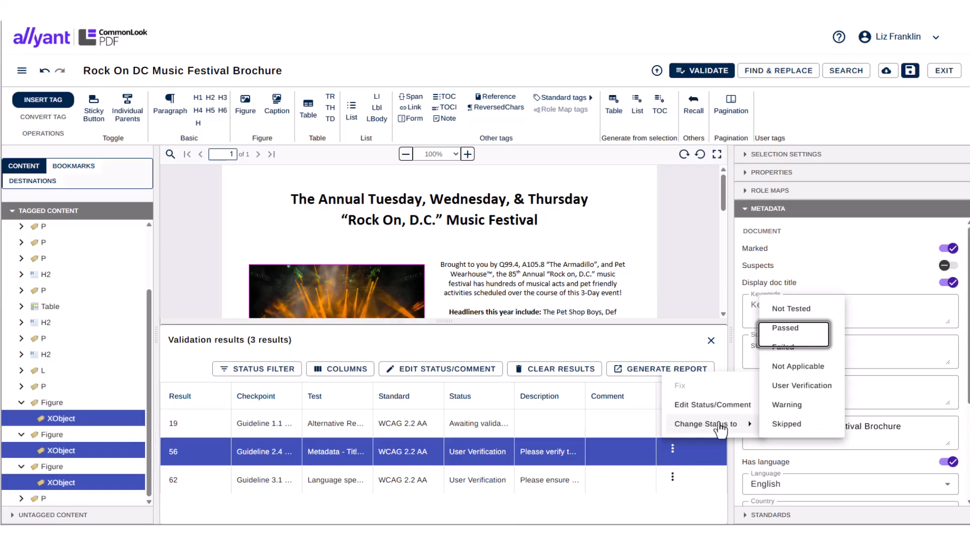
left_click(792, 390)
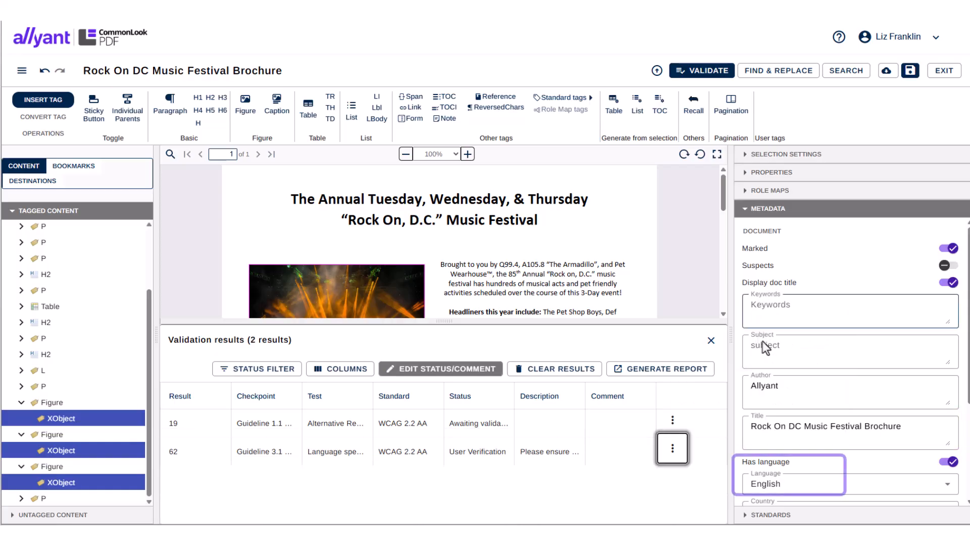
Check the Guideline 3.1 language result against the document language and change its status to Passed.
left_click(529, 452)
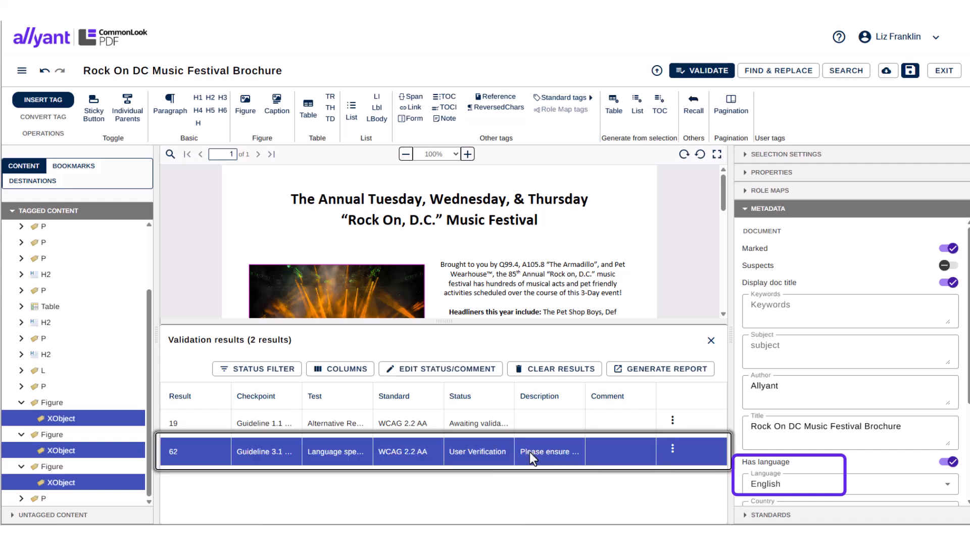
left_click(673, 448)
mouse_move(728, 429)
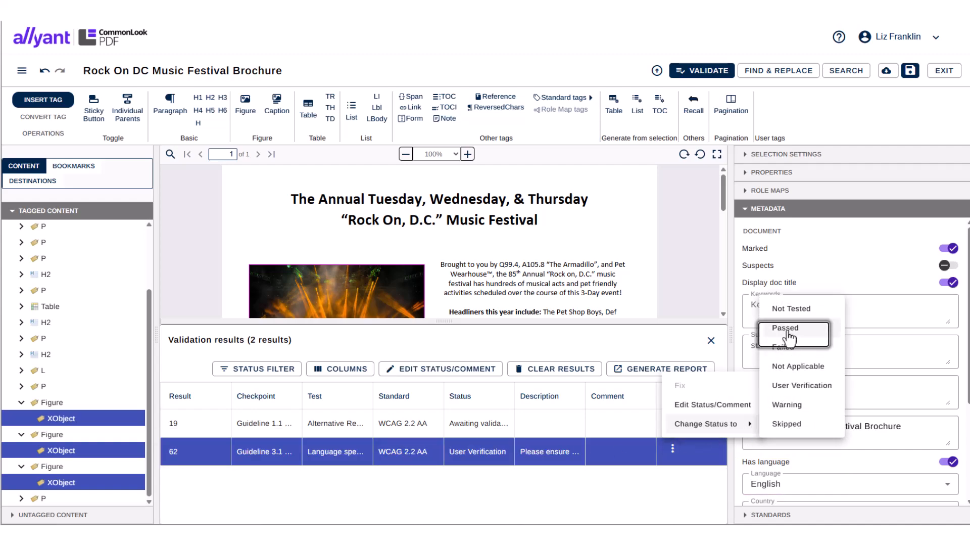
left_click(788, 330)
Run an incremental validation against ISO 32000-1:2008 and WCAG 2.2 AA to refresh the result awaiting validation.
mouse_move(481, 426)
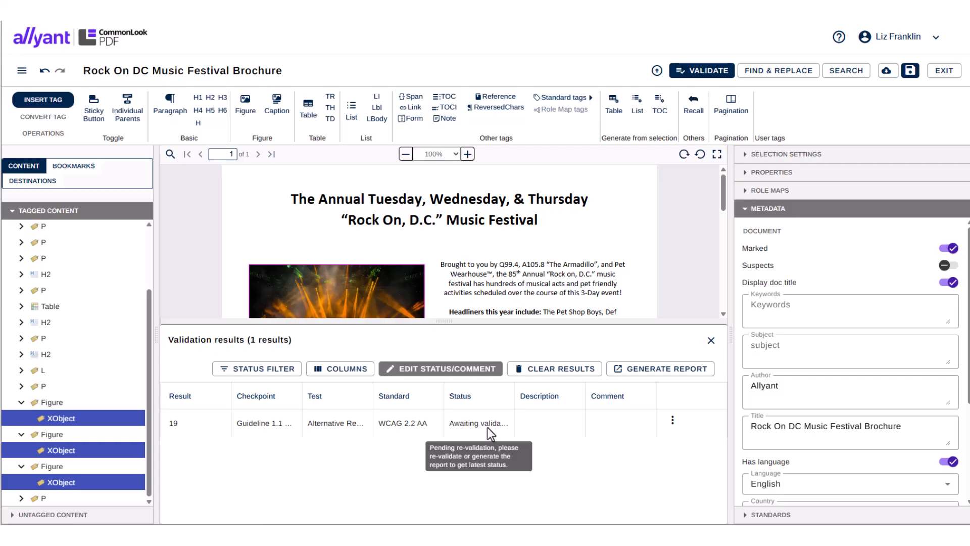
left_click(743, 218)
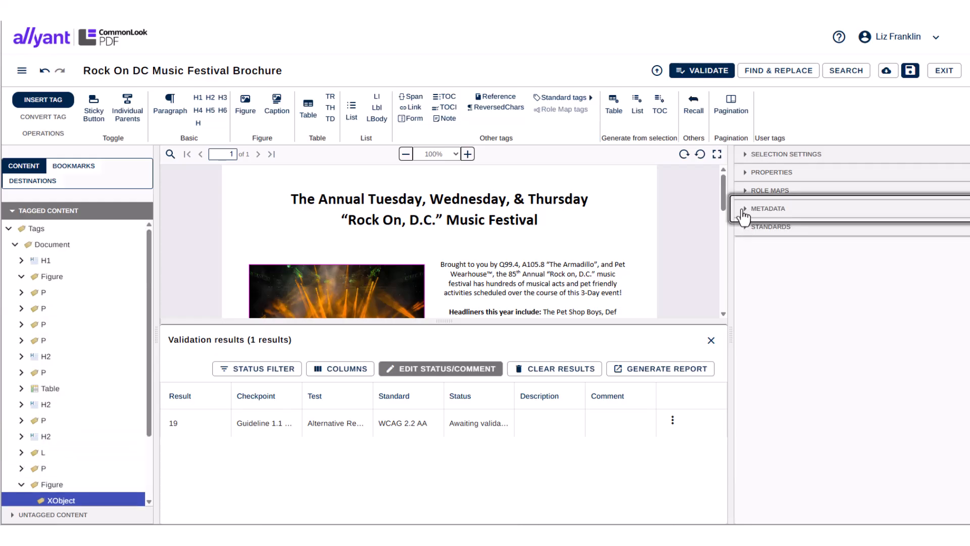
left_click(745, 228)
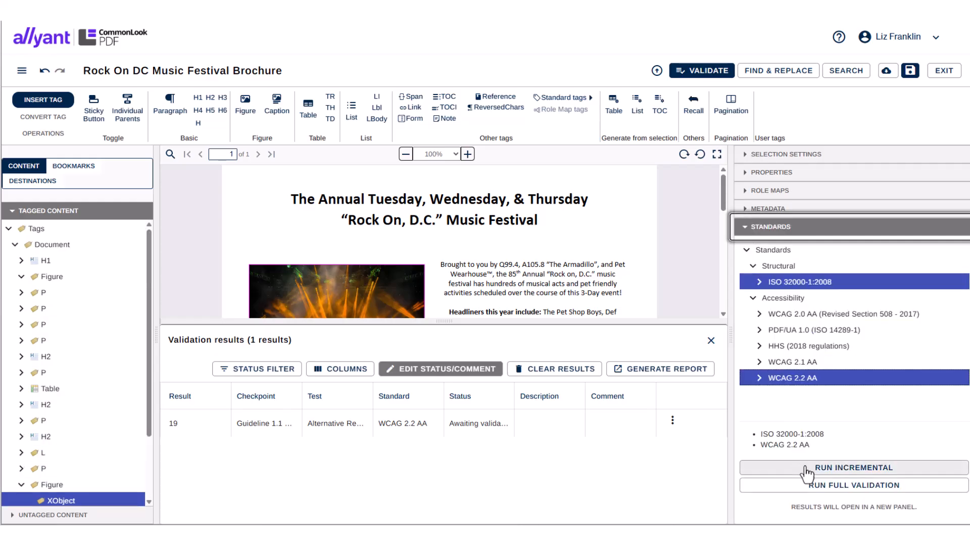
left_click(861, 473)
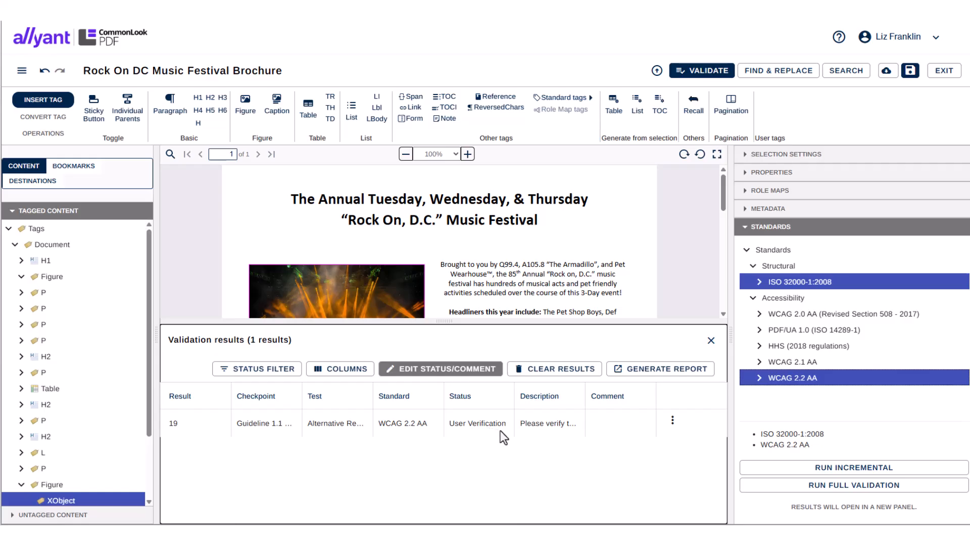
Change the status of the Q99.4 logo's alternative text result to Passed.
left_click(670, 430)
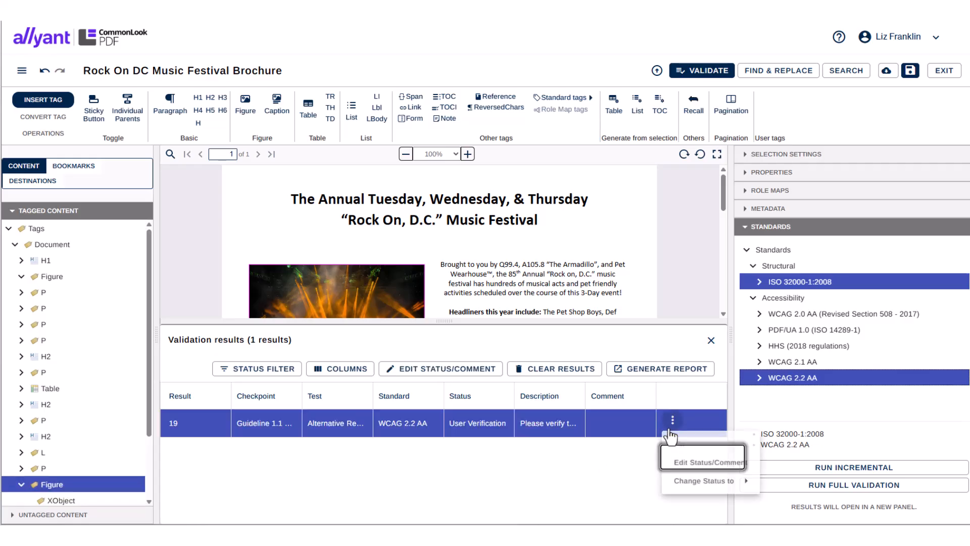
mouse_move(700, 482)
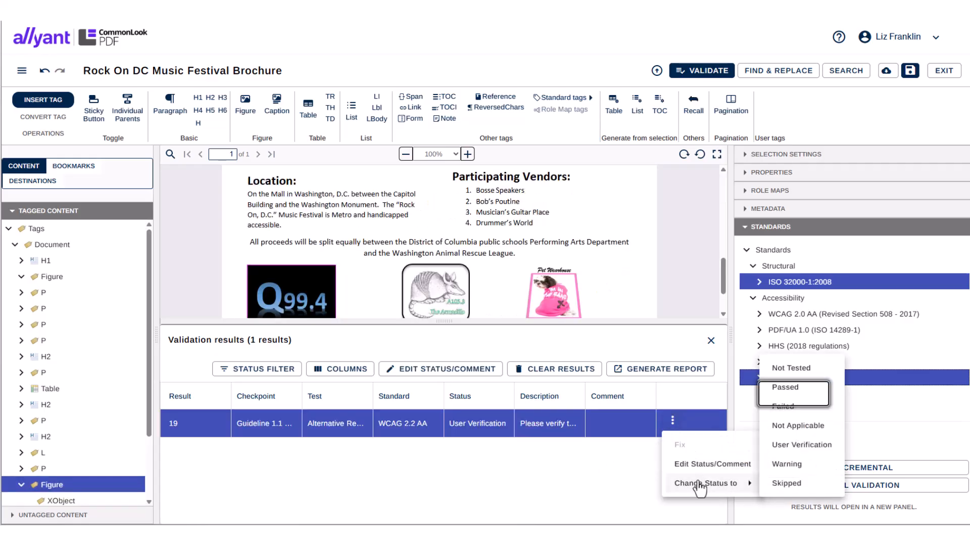
left_click(783, 388)
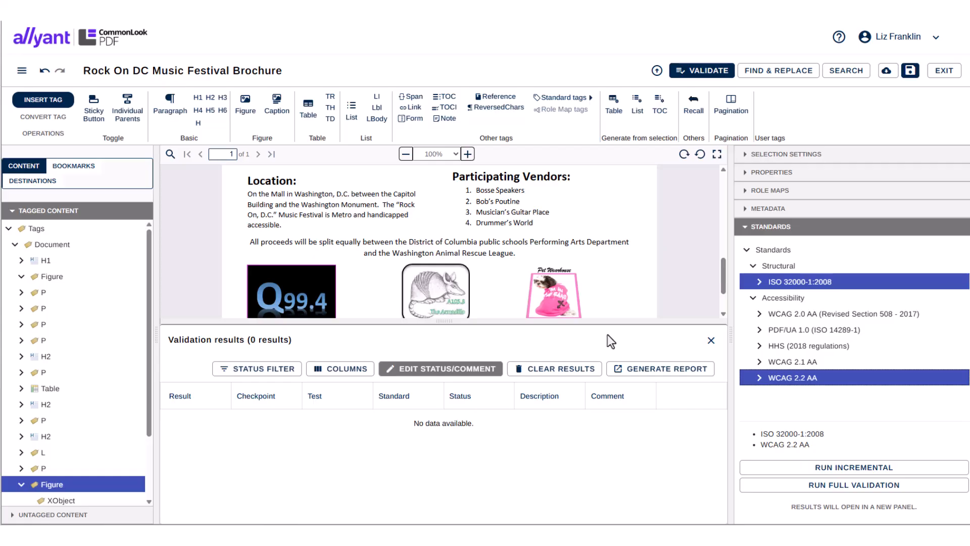
Filter the validation results to show all statuses and generate the compliance report.
left_click(279, 370)
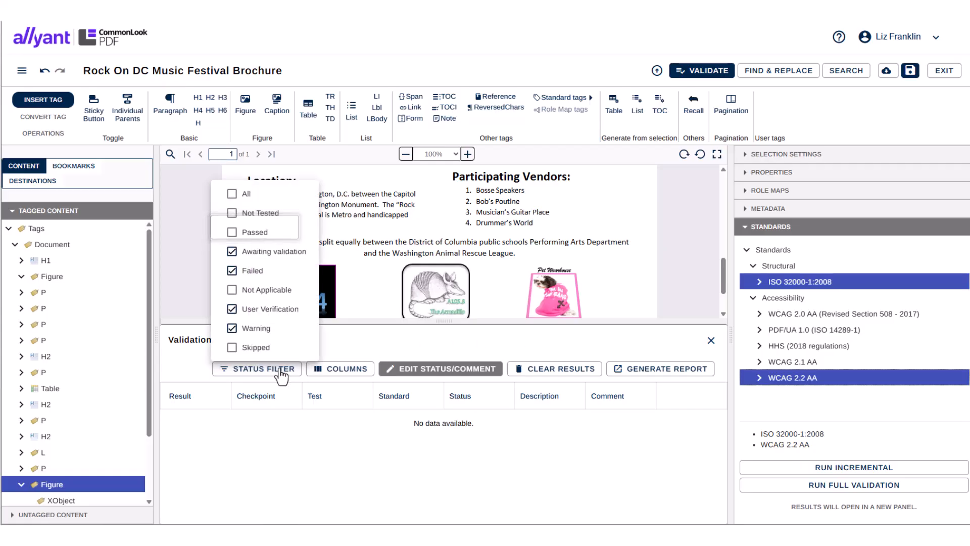
left_click(231, 196)
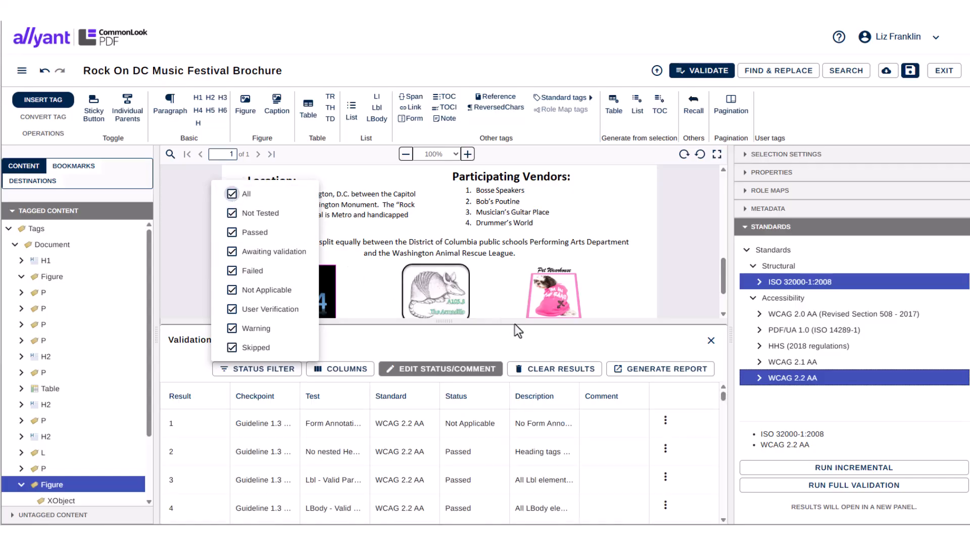
key("Escape")
left_click(638, 368)
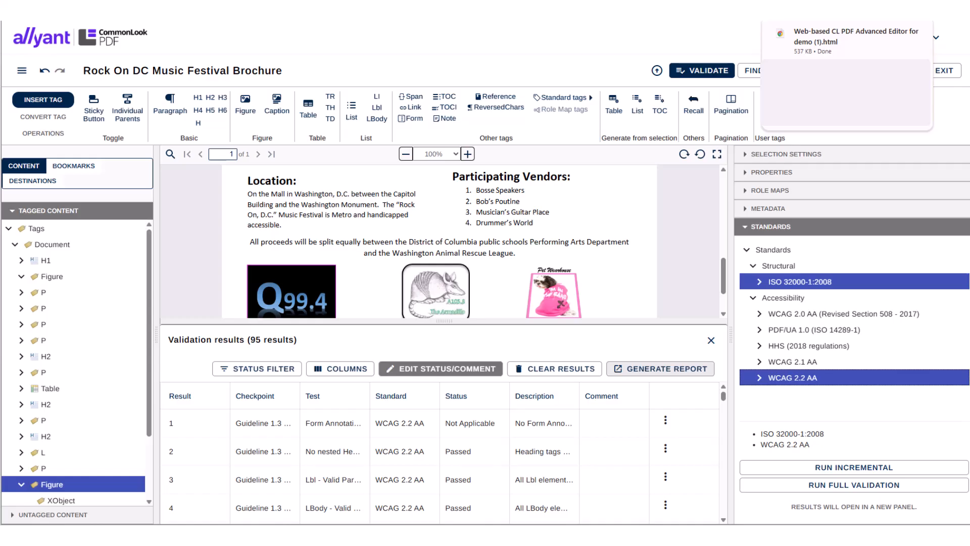
mouse_move(850, 40)
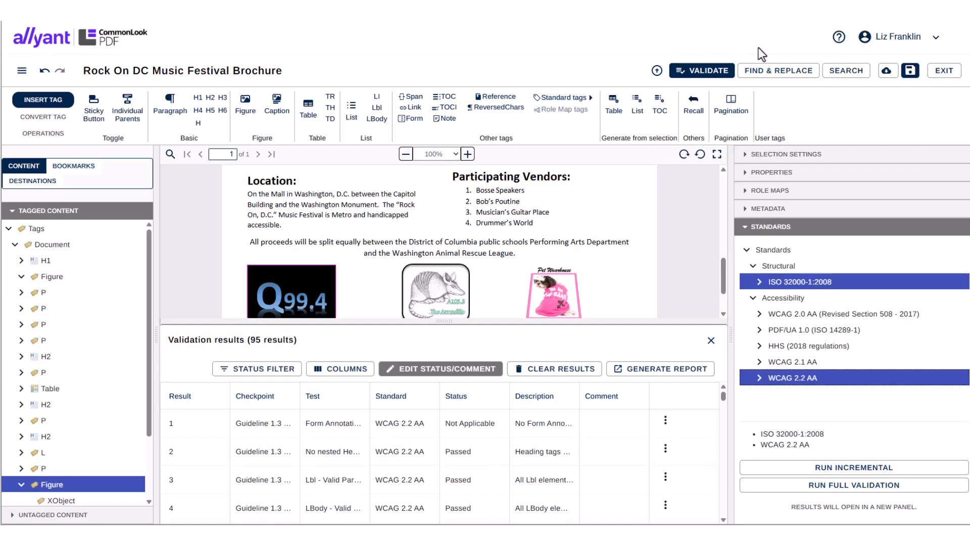
Save the changes to the brochure and exit the editor.
left_click(910, 77)
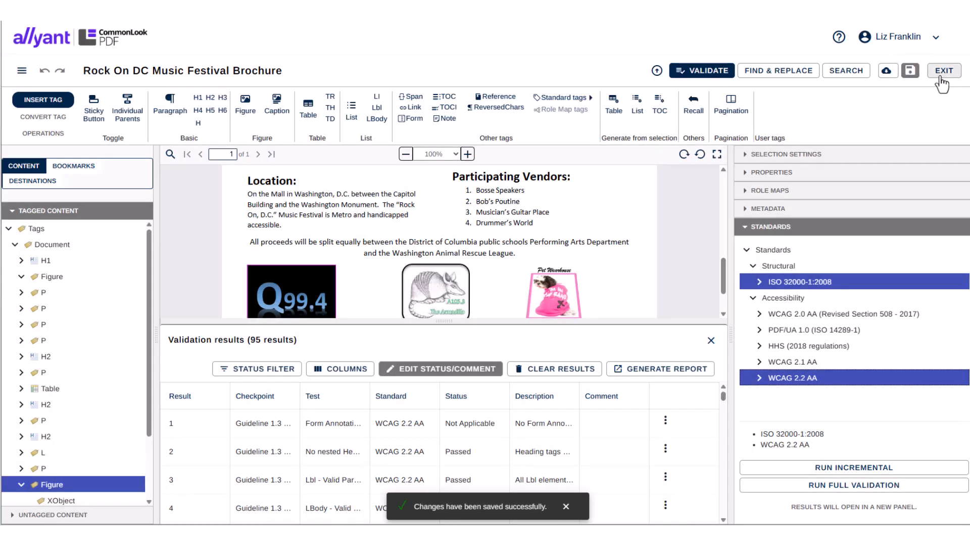
left_click(941, 77)
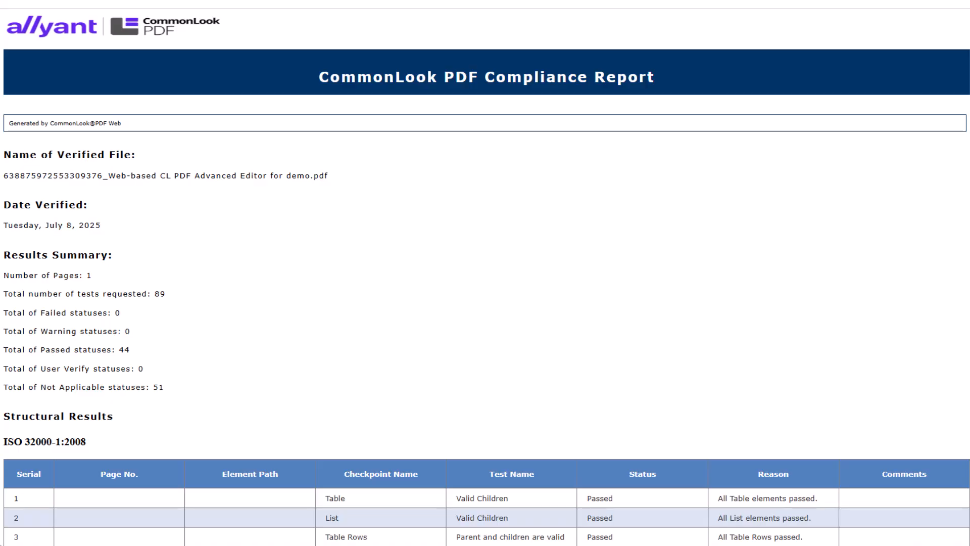
Examine the compliance report's structural results for ISO 32000-1:2008 and accessibility results for WCAG 2.2 AA.
scroll(485, 273, "down", 7)
scroll(485, 273, "down", 1)
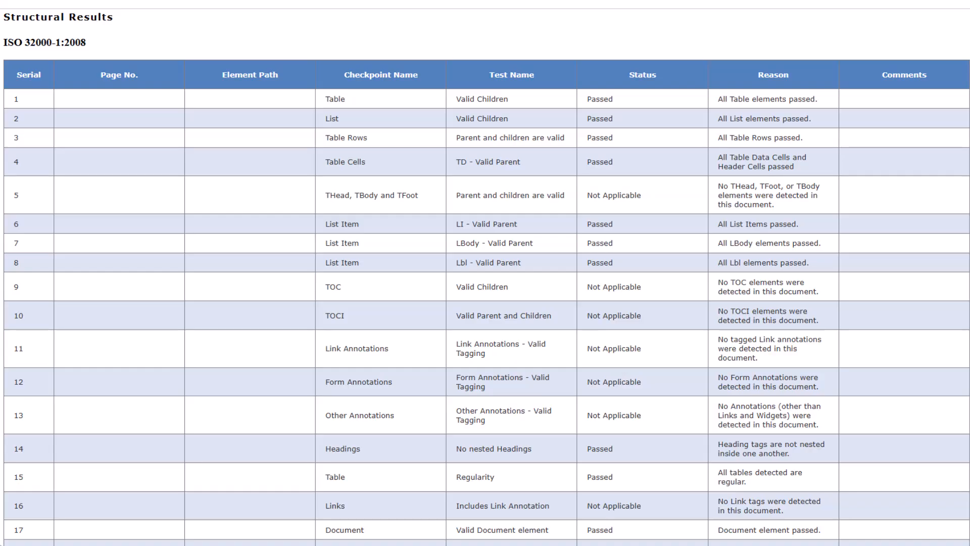
scroll(487, 279, "down", 3)
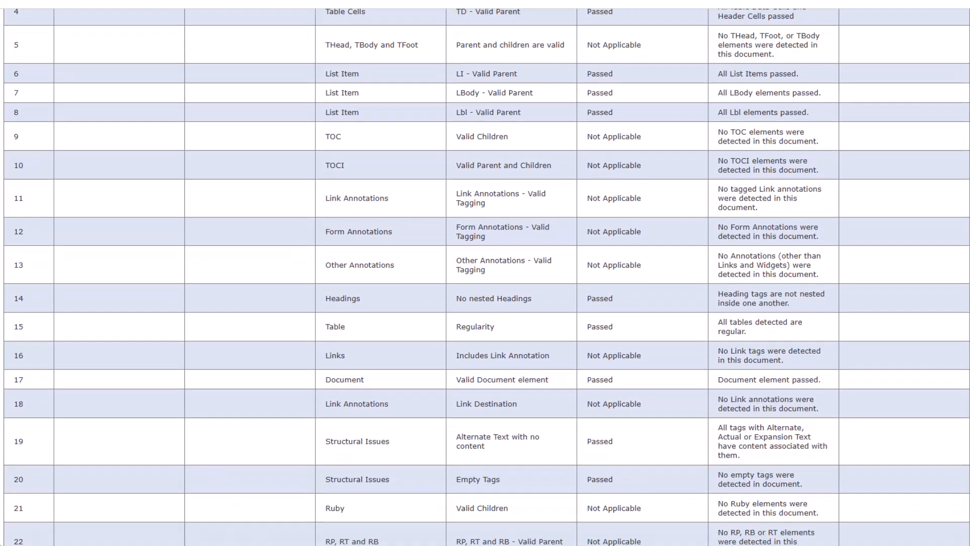
scroll(487, 277, "down", 3)
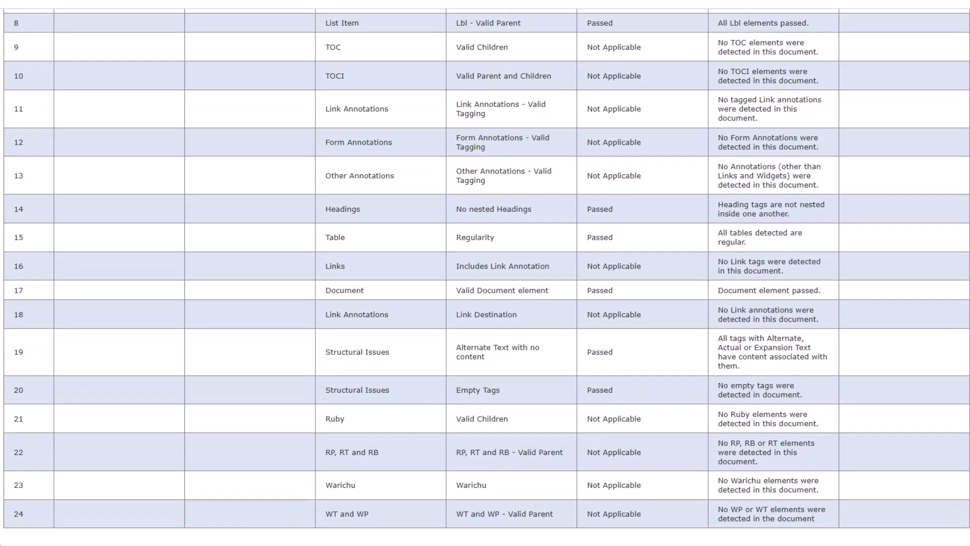
scroll(486, 281, "down", 10)
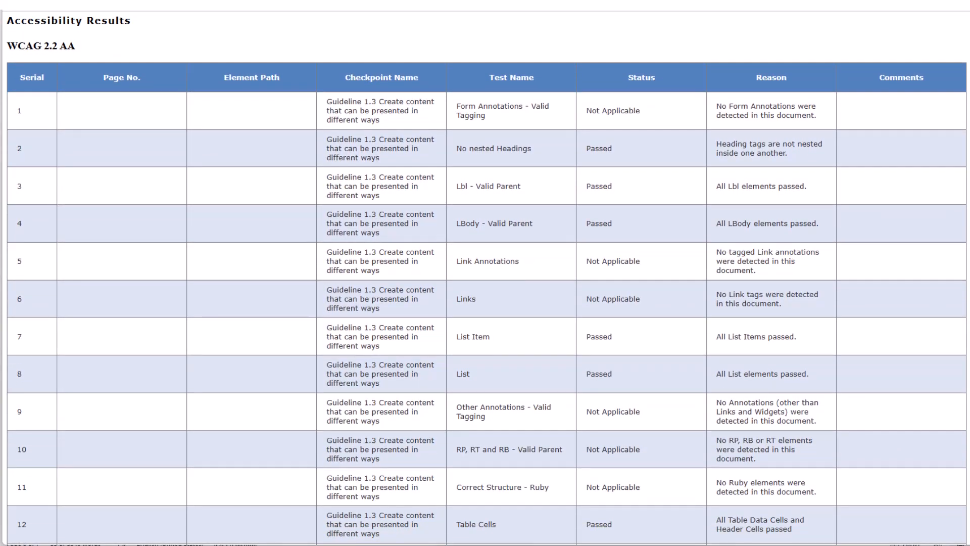
scroll(486, 277, "down", 7)
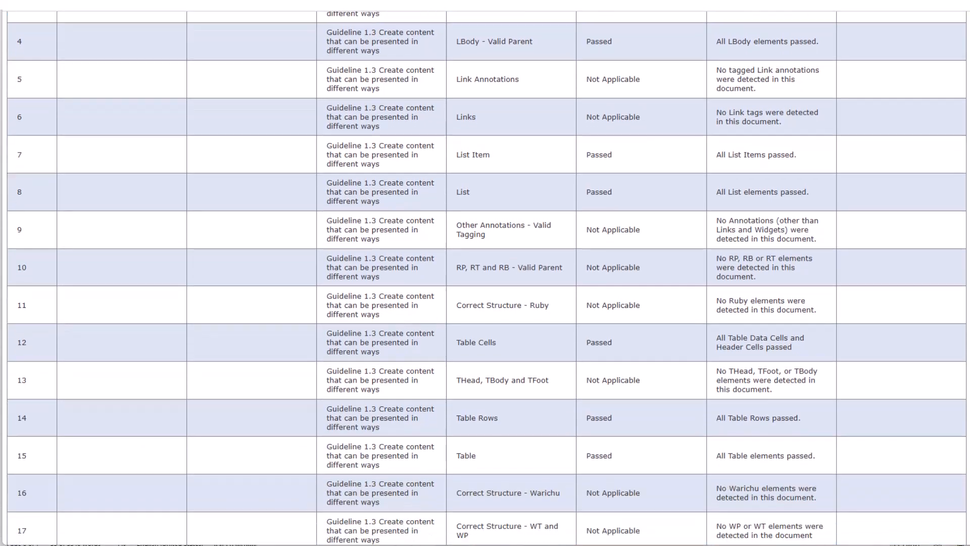
scroll(487, 277, "down", 4)
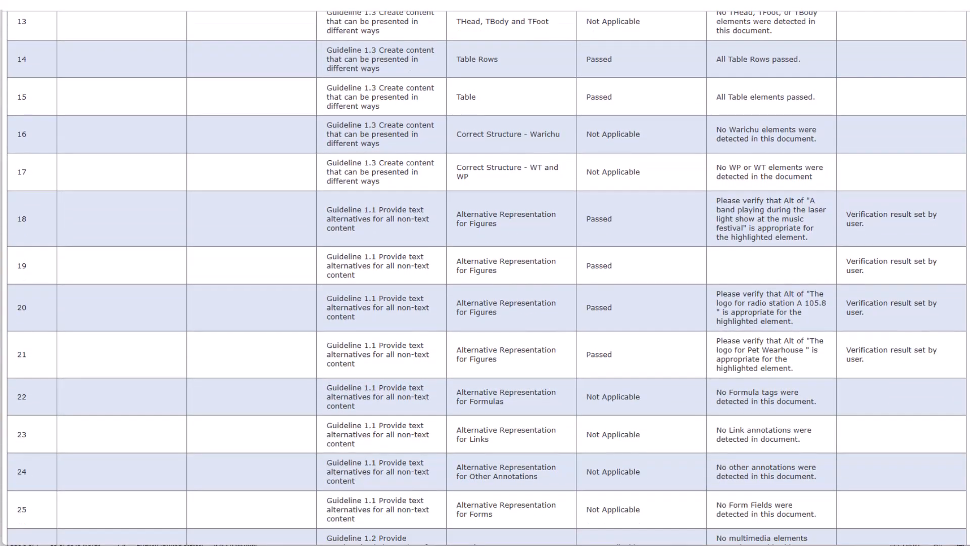